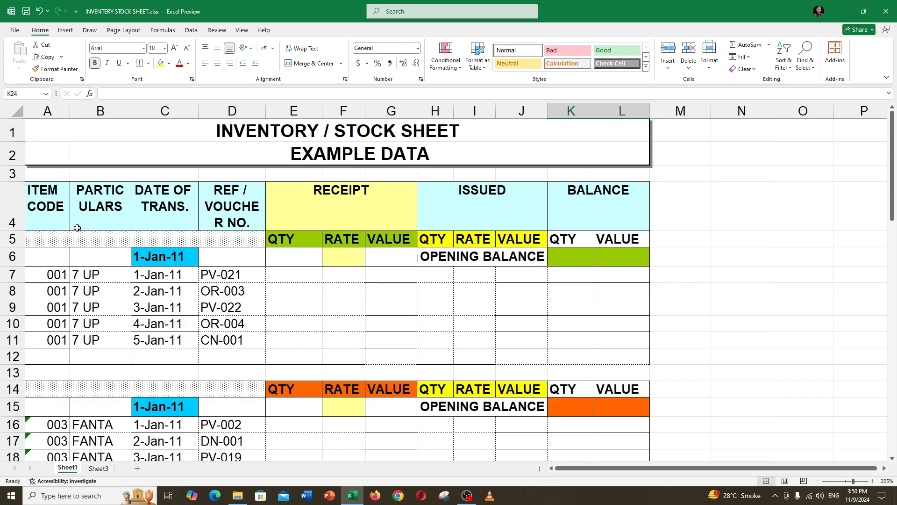
Step: Examine the 7 UP stock table's layout, including the Receipt, Issued and Balance headings, their sub-columns and the opening balance row
{"action": "left_click_drag", "start_coordinate": [49, 207], "coordinate": [565, 353]}
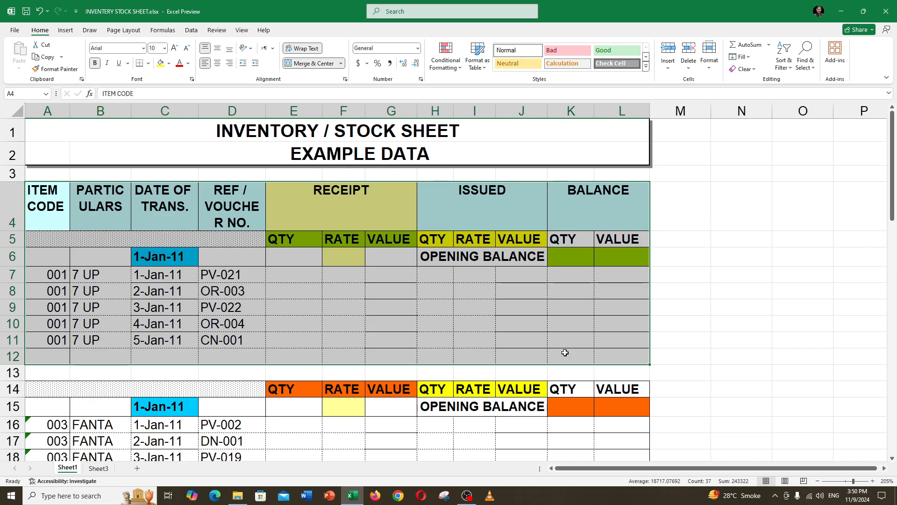
{"action": "left_click", "coordinate": [514, 295]}
{"action": "left_click", "coordinate": [329, 220]}
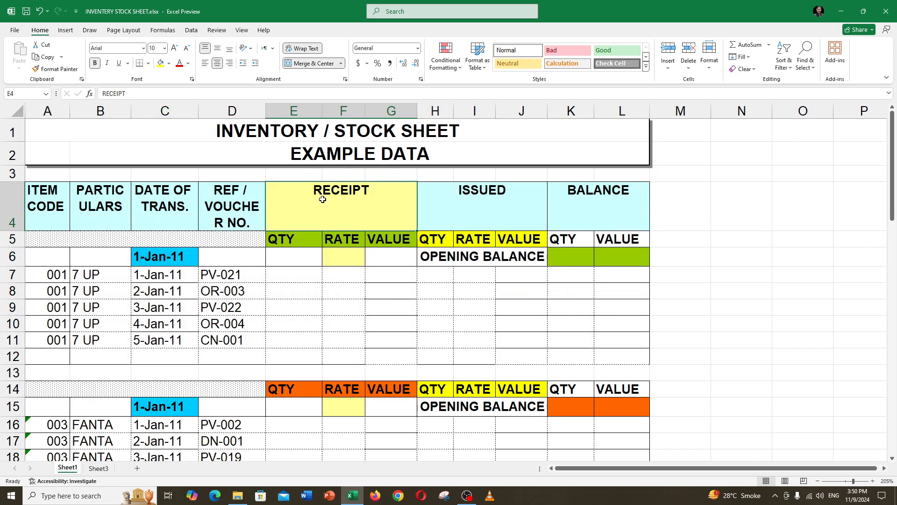
{"action": "left_click", "coordinate": [439, 205]}
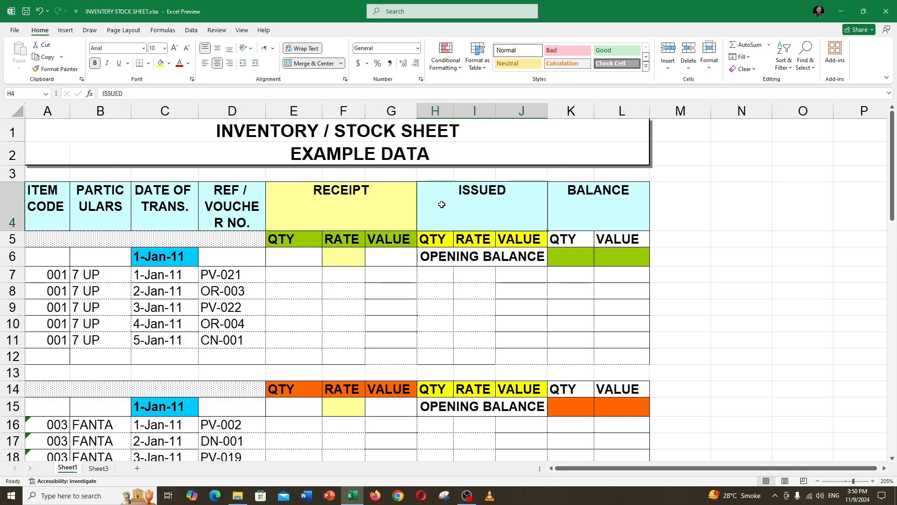
{"action": "left_click", "coordinate": [604, 207]}
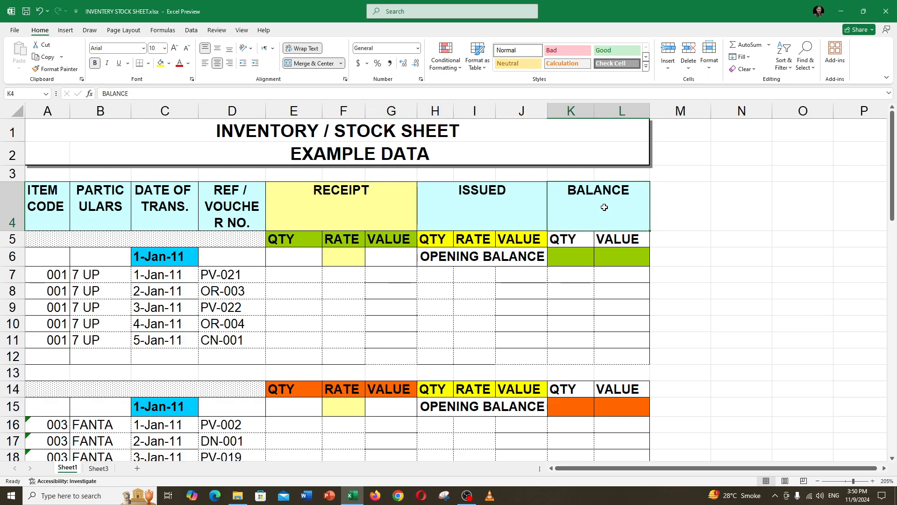
{"action": "left_click_drag", "start_coordinate": [283, 242], "coordinate": [596, 254]}
{"action": "left_click", "coordinate": [480, 261]}
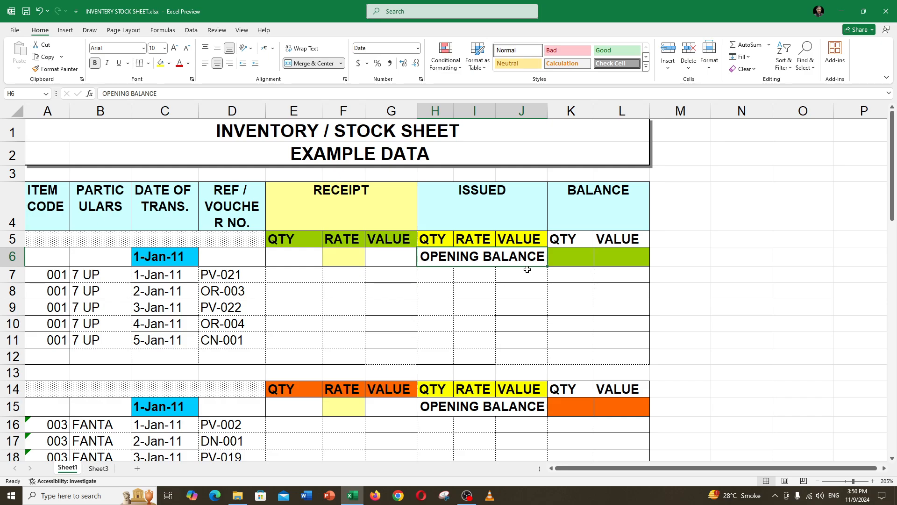
Step: Look through the FANTA and SPRIT tables, the sheet summary, the formula notes in rows 36 to 40 and the definitions below
{"action": "scroll", "coordinate": [235, 317], "scroll_direction": "down", "scroll_amount": 4}
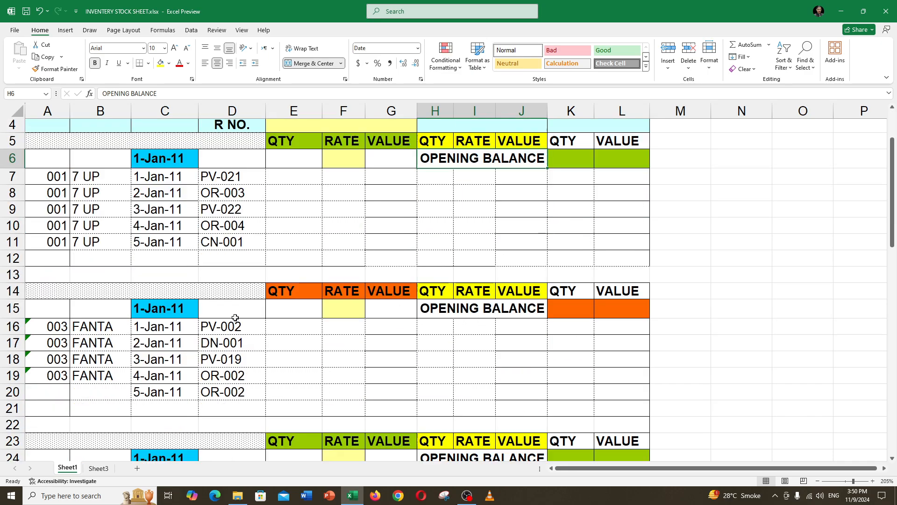
{"action": "scroll", "coordinate": [235, 317], "scroll_direction": "down", "scroll_amount": 4}
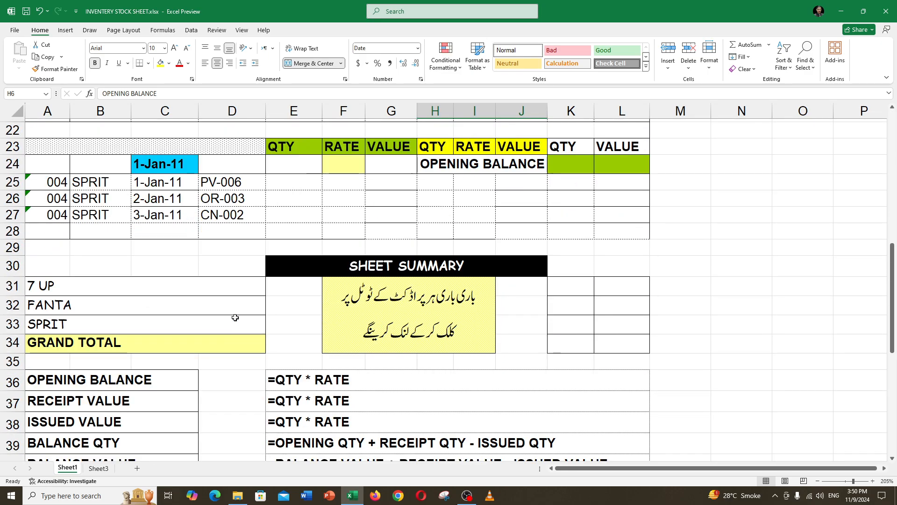
{"action": "scroll", "coordinate": [235, 317], "scroll_direction": "down", "scroll_amount": 1}
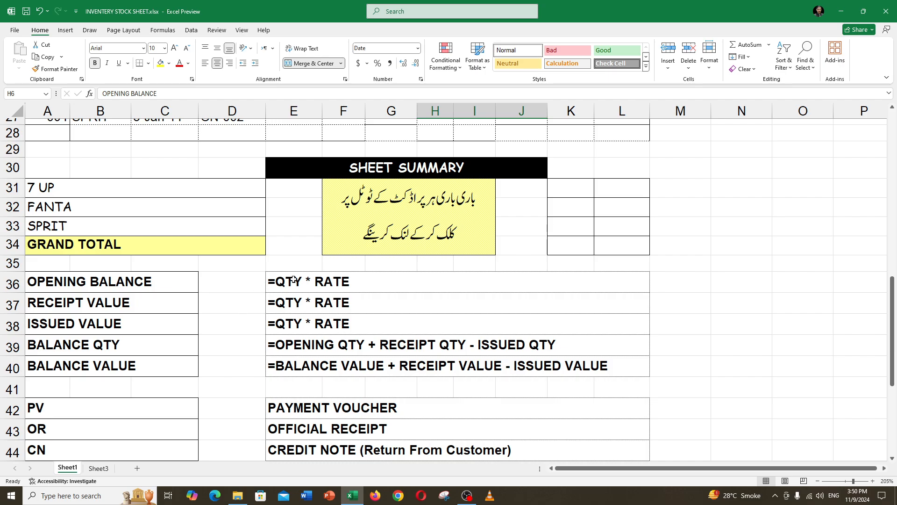
{"action": "left_click_drag", "start_coordinate": [294, 280], "coordinate": [353, 369]}
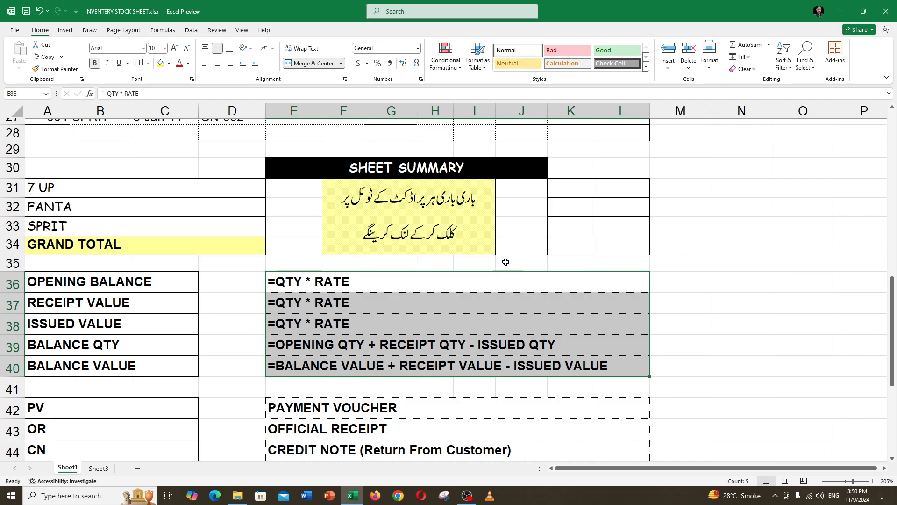
{"action": "scroll", "coordinate": [506, 262], "scroll_direction": "down", "scroll_amount": 3}
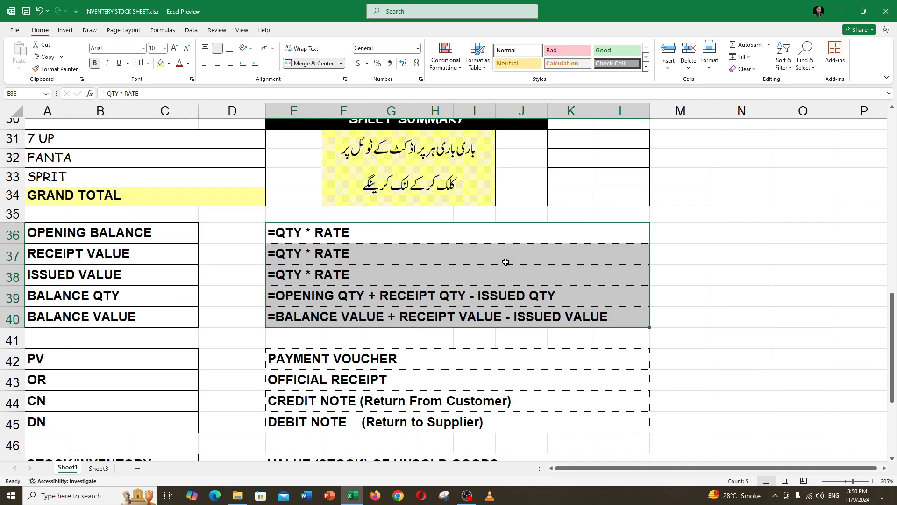
{"action": "scroll", "coordinate": [505, 262], "scroll_direction": "down", "scroll_amount": 1}
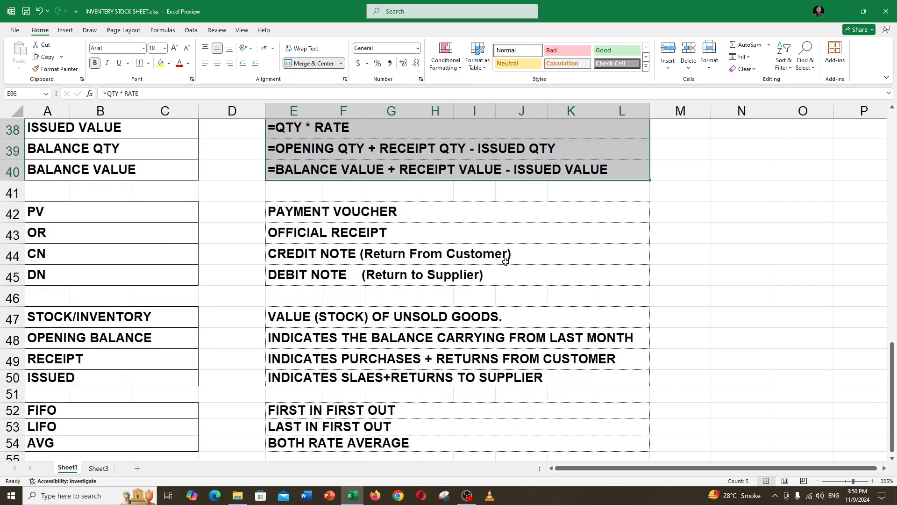
Step: Compare the voucher reference of the first 7 UP transaction with the PV entry in the abbreviation legend
{"action": "left_click", "coordinate": [82, 224]}
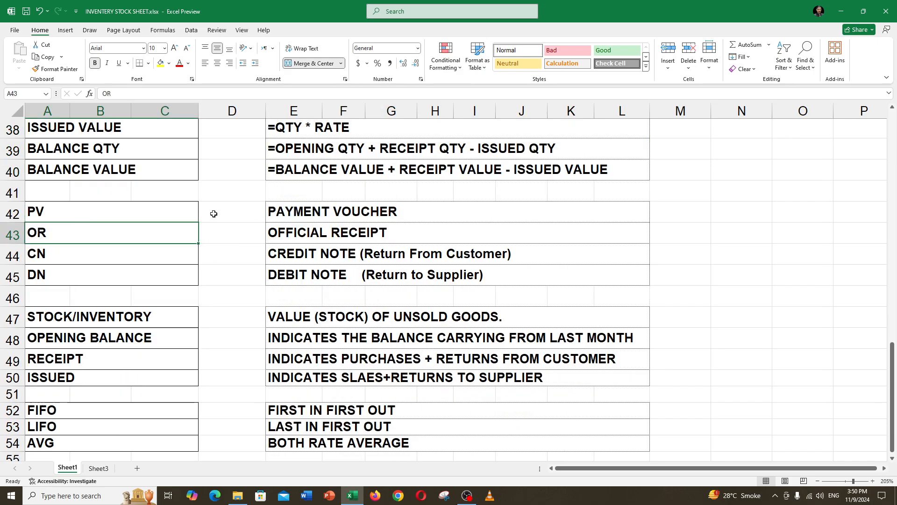
{"action": "left_click", "coordinate": [195, 209]}
{"action": "left_click", "coordinate": [301, 224]}
{"action": "left_click", "coordinate": [292, 211]}
{"action": "scroll", "coordinate": [252, 263], "scroll_direction": "up", "scroll_amount": 12}
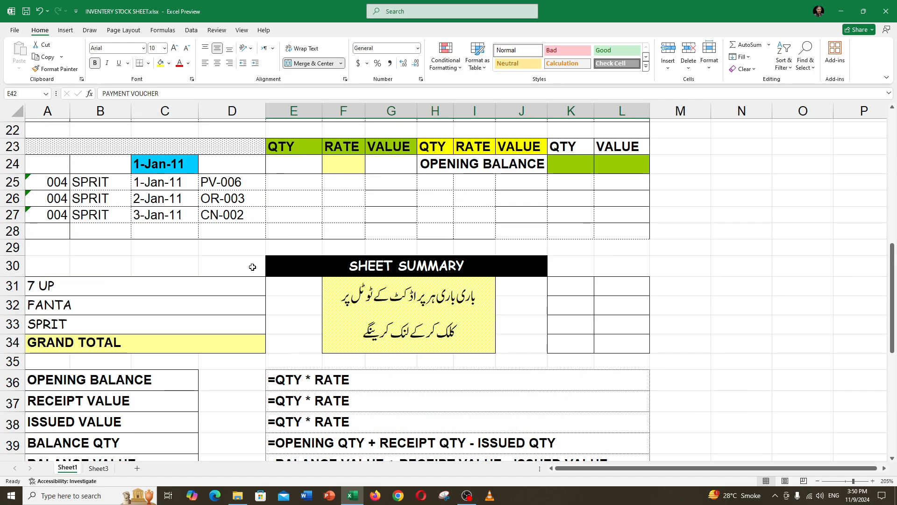
{"action": "left_click", "coordinate": [224, 275]}
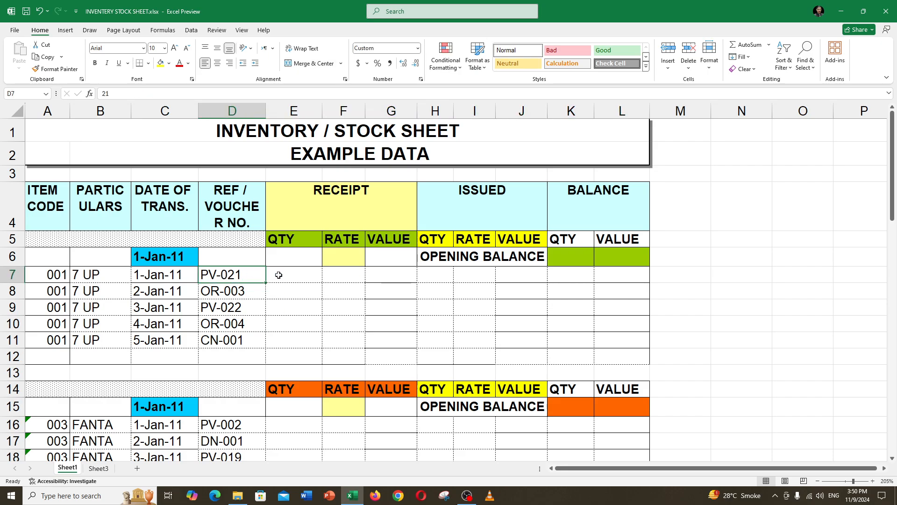
{"action": "scroll", "coordinate": [279, 275], "scroll_direction": "down", "scroll_amount": 6}
{"action": "scroll", "coordinate": [279, 275], "scroll_direction": "down", "scroll_amount": 6}
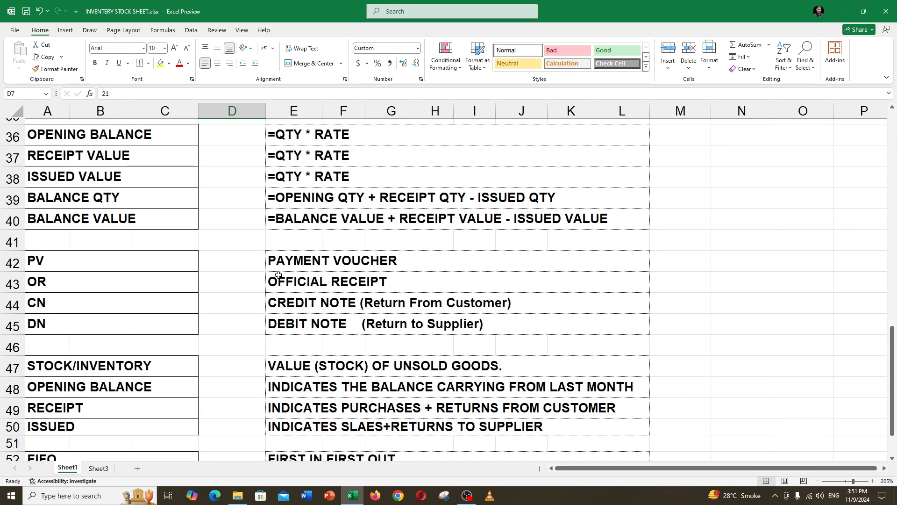
{"action": "left_click", "coordinate": [130, 254]}
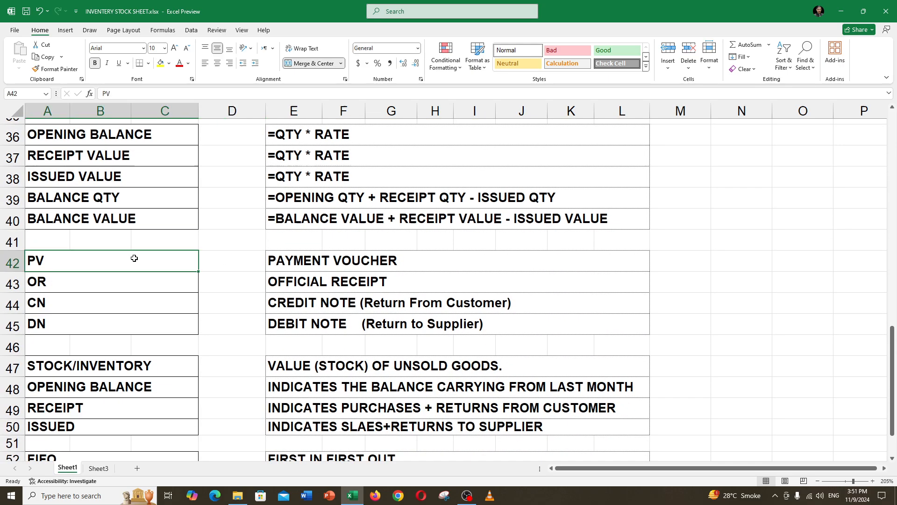
{"action": "left_click", "coordinate": [274, 261]}
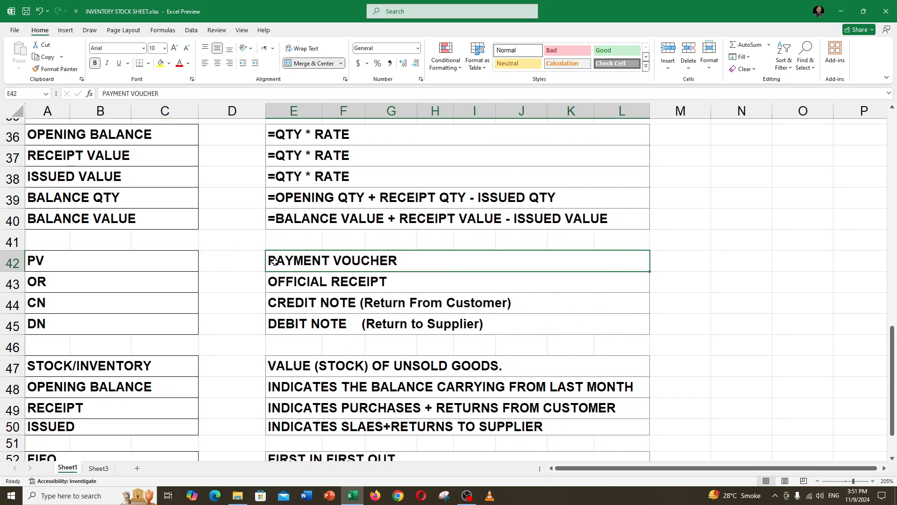
{"action": "scroll", "coordinate": [273, 259], "scroll_direction": "up", "scroll_amount": 12}
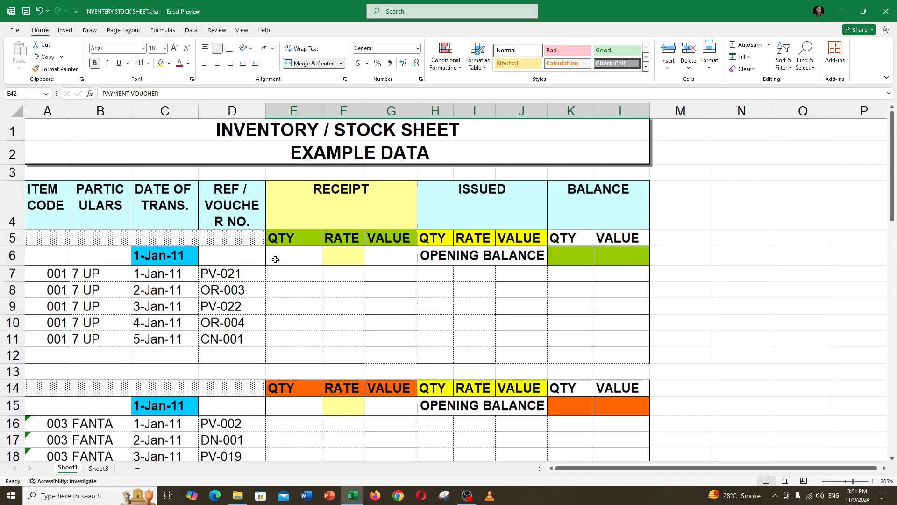
Step: Examine the Receipt columns of the 7 UP table against the Payment Voucher, Official Receipt and Credit Note legend entries
{"action": "left_click", "coordinate": [301, 197]}
{"action": "left_click_drag", "start_coordinate": [301, 197], "coordinate": [310, 338]}
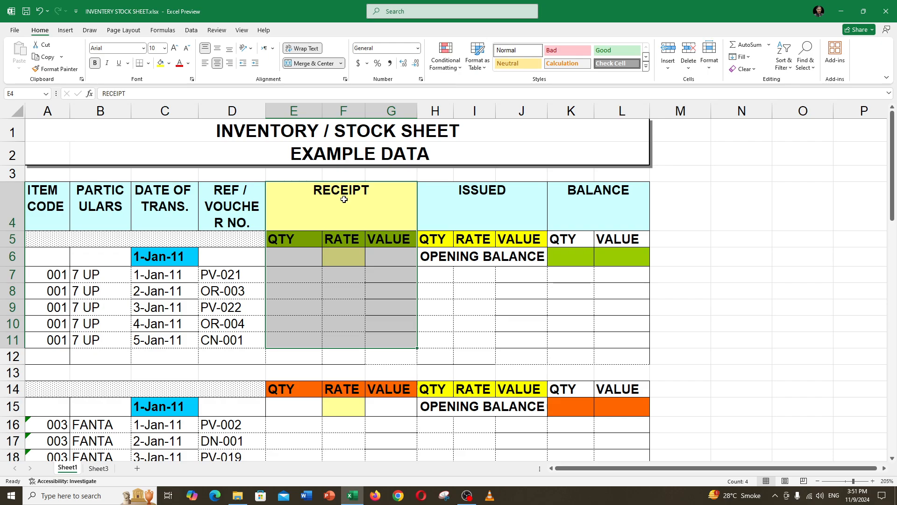
{"action": "left_click_drag", "start_coordinate": [345, 197], "coordinate": [349, 356]}
{"action": "scroll", "coordinate": [349, 356], "scroll_direction": "down", "scroll_amount": 12}
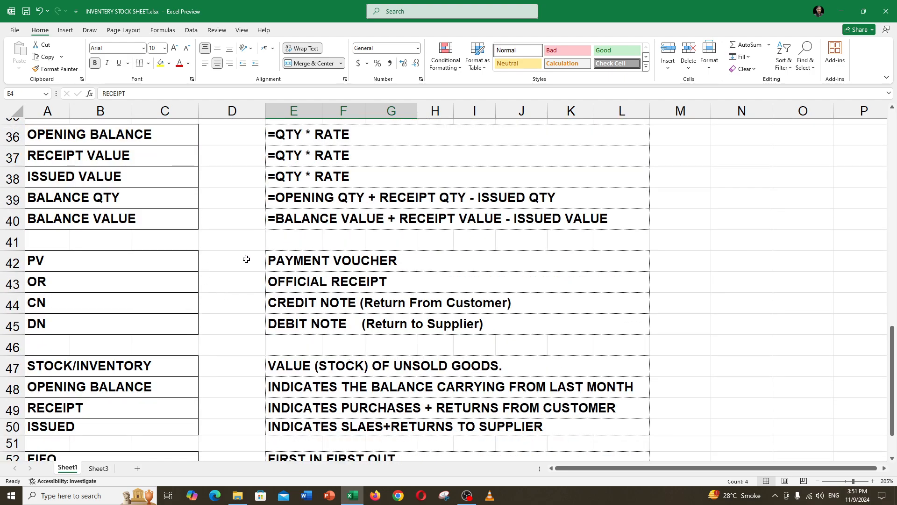
{"action": "left_click", "coordinate": [377, 260]}
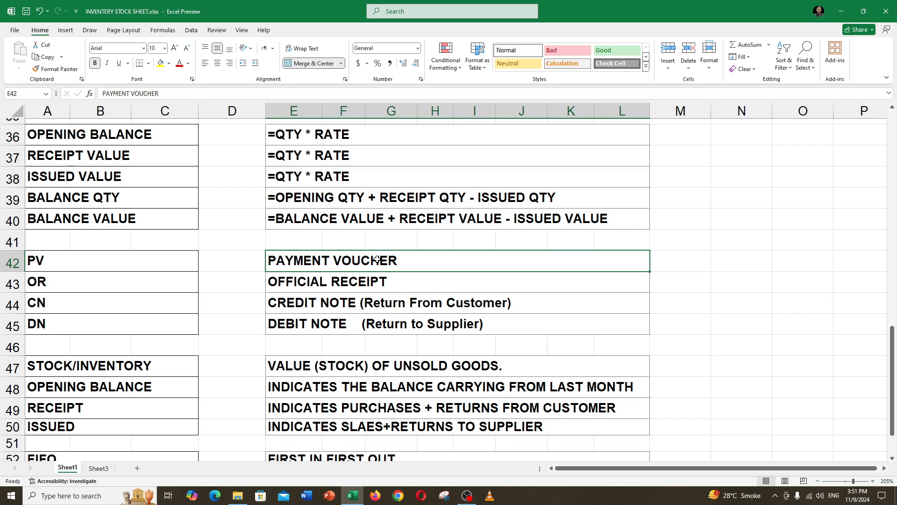
{"action": "left_click", "coordinate": [363, 281]}
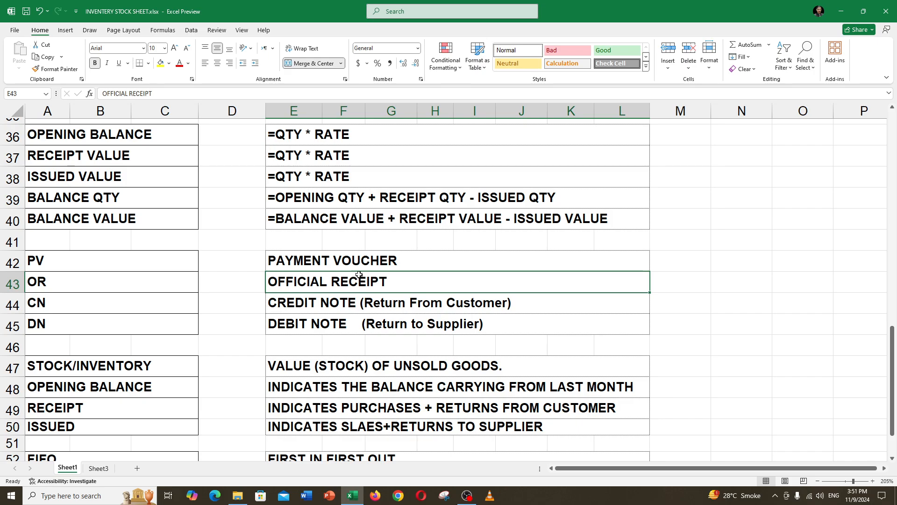
{"action": "left_click", "coordinate": [345, 310]}
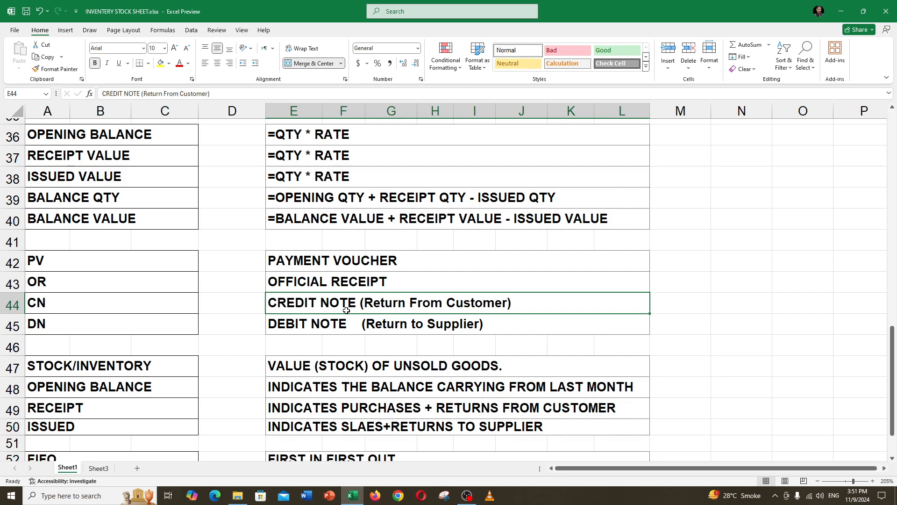
{"action": "scroll", "coordinate": [346, 310], "scroll_direction": "up", "scroll_amount": 12}
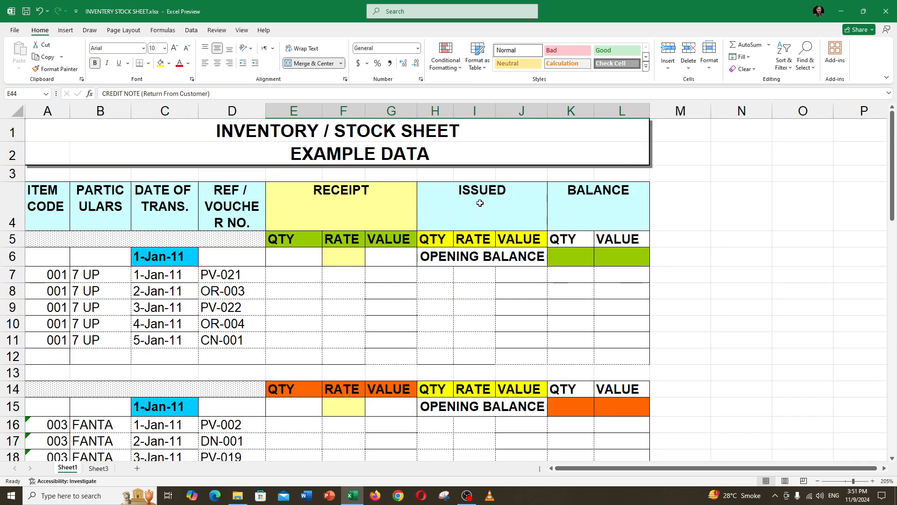
Step: Compare the 7 UP table's Issued and Receipt columns with the Debit Note entry in the legend
{"action": "left_click_drag", "start_coordinate": [481, 200], "coordinate": [481, 348]}
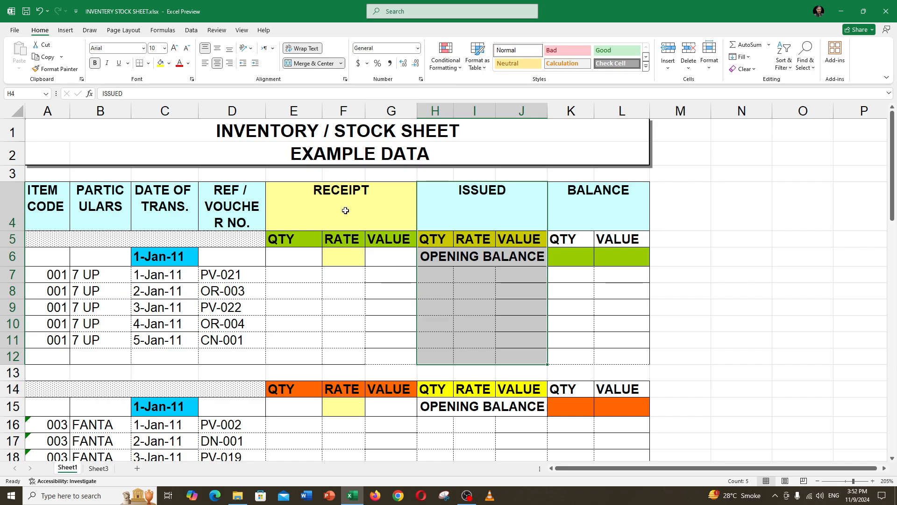
{"action": "left_click_drag", "start_coordinate": [345, 210], "coordinate": [343, 354]}
{"action": "scroll", "coordinate": [343, 353], "scroll_direction": "down", "scroll_amount": 9}
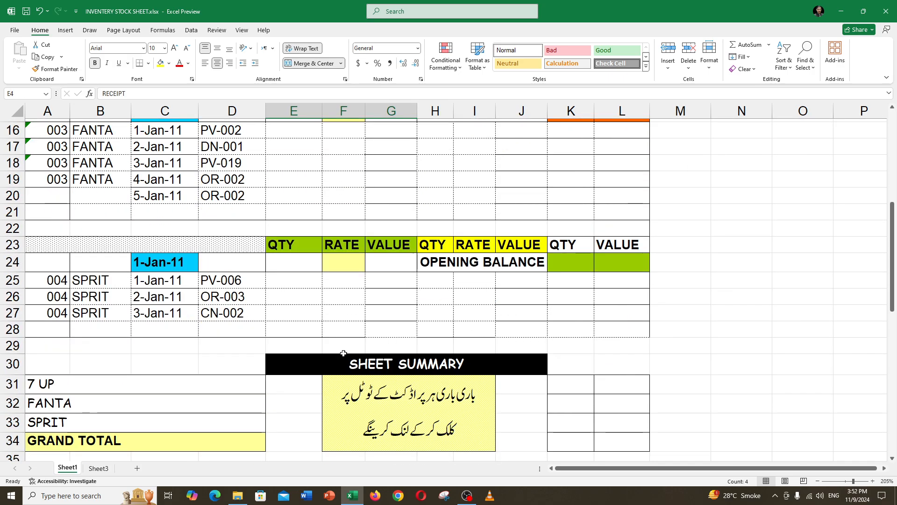
{"action": "scroll", "coordinate": [343, 353], "scroll_direction": "down", "scroll_amount": 3}
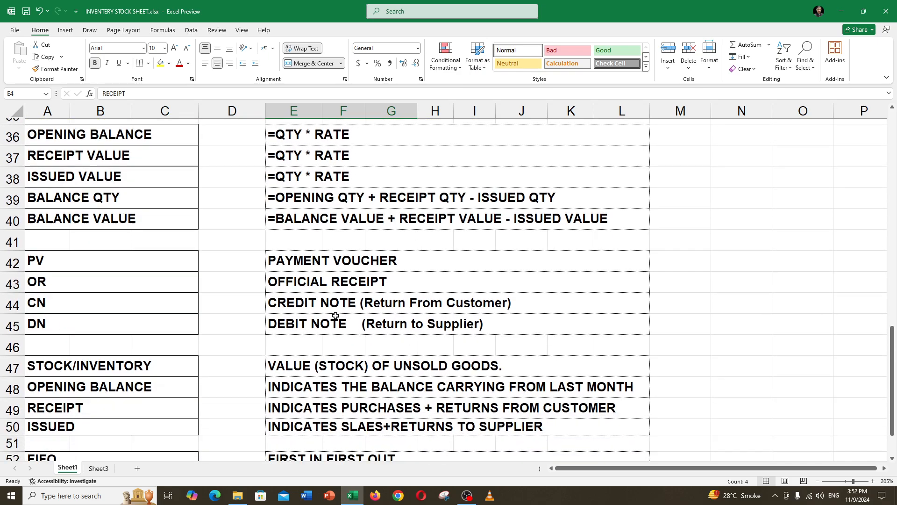
{"action": "left_click", "coordinate": [301, 323]}
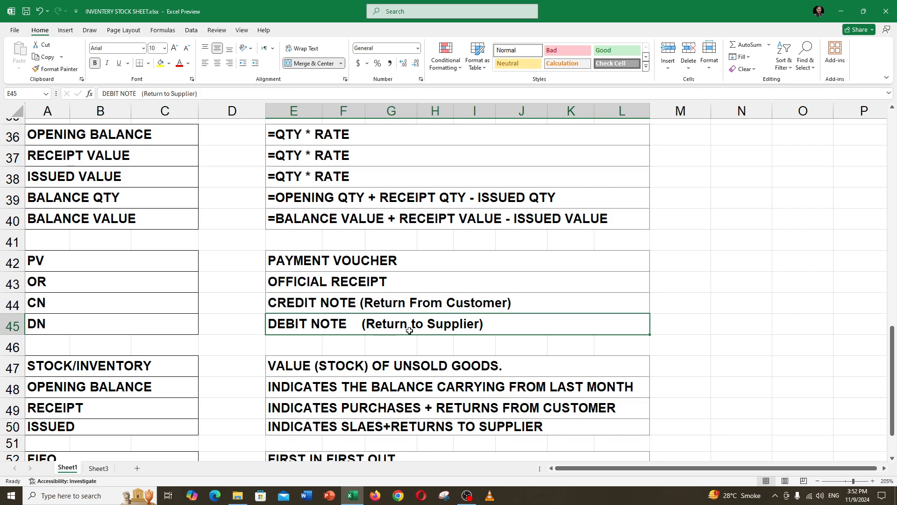
Step: Read the definitions of Stock/Inventory, Opening Balance, Receipt, Issued and the costing methods, and review the PV to DN voucher legend
{"action": "left_click", "coordinate": [181, 364]}
{"action": "left_click", "coordinate": [349, 365]}
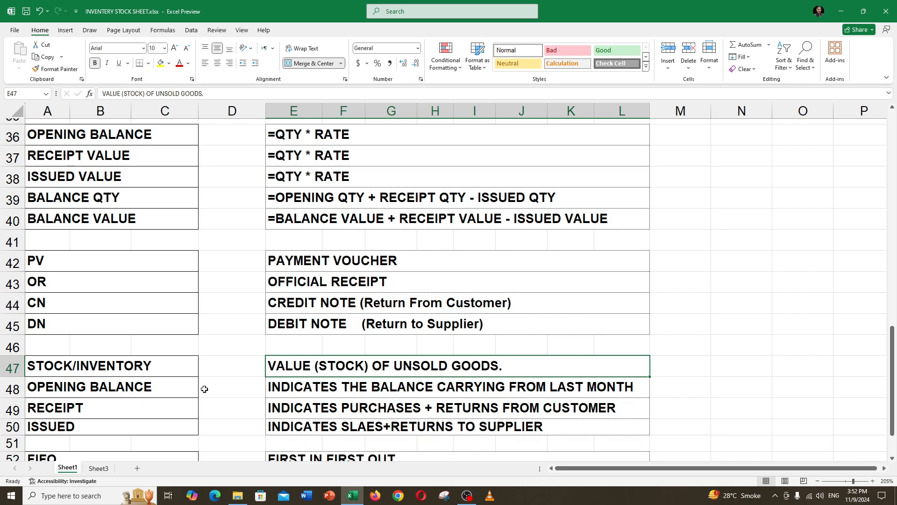
{"action": "left_click", "coordinate": [175, 381]}
{"action": "left_click", "coordinate": [414, 393]}
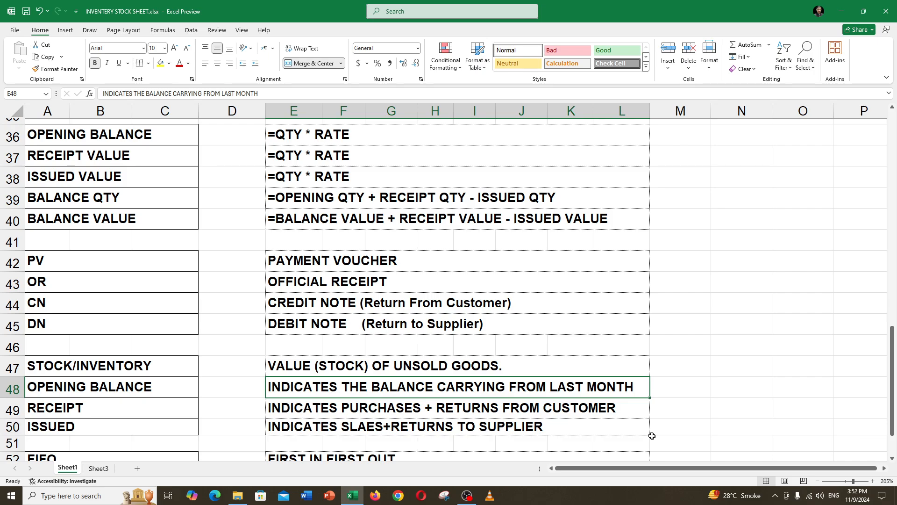
{"action": "left_click", "coordinate": [192, 402]}
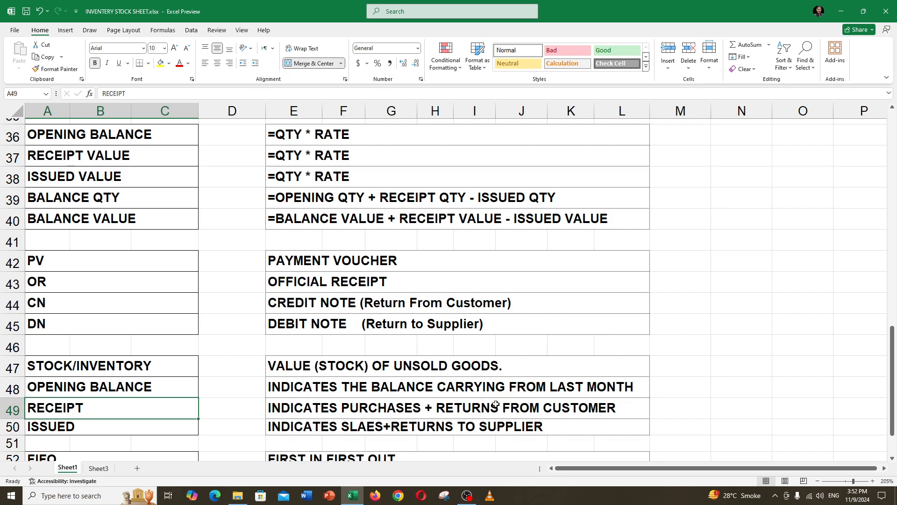
{"action": "left_click", "coordinate": [35, 429]}
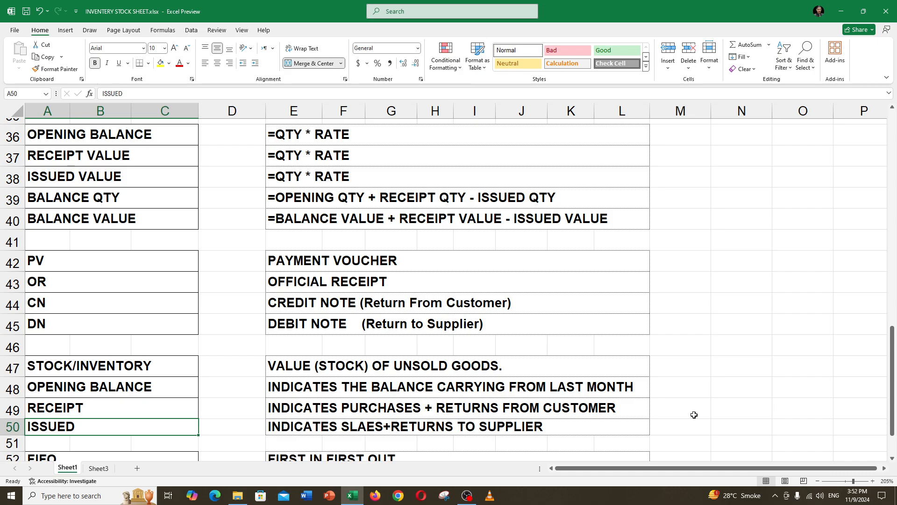
{"action": "scroll", "coordinate": [694, 415], "scroll_direction": "down", "scroll_amount": 1}
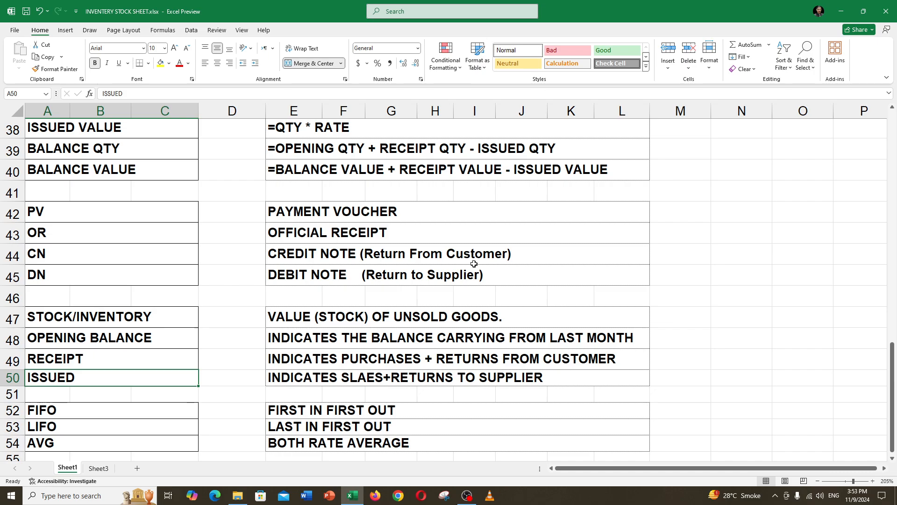
{"action": "scroll", "coordinate": [474, 264], "scroll_direction": "up", "scroll_amount": 2}
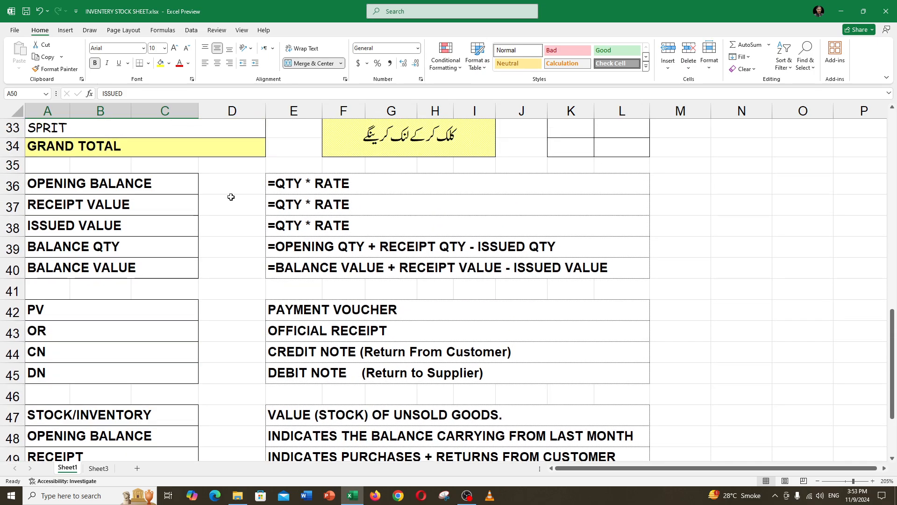
{"action": "left_click_drag", "start_coordinate": [142, 309], "coordinate": [453, 374]}
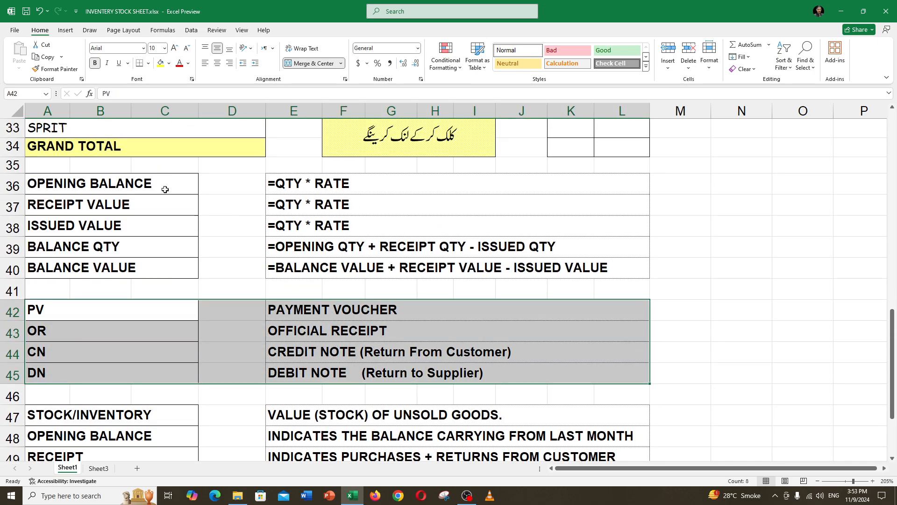
Step: Review the formula reference for the opening balance, receipt, issued and balance calculations
{"action": "left_click", "coordinate": [169, 184]}
{"action": "left_click_drag", "start_coordinate": [169, 185], "coordinate": [416, 269]}
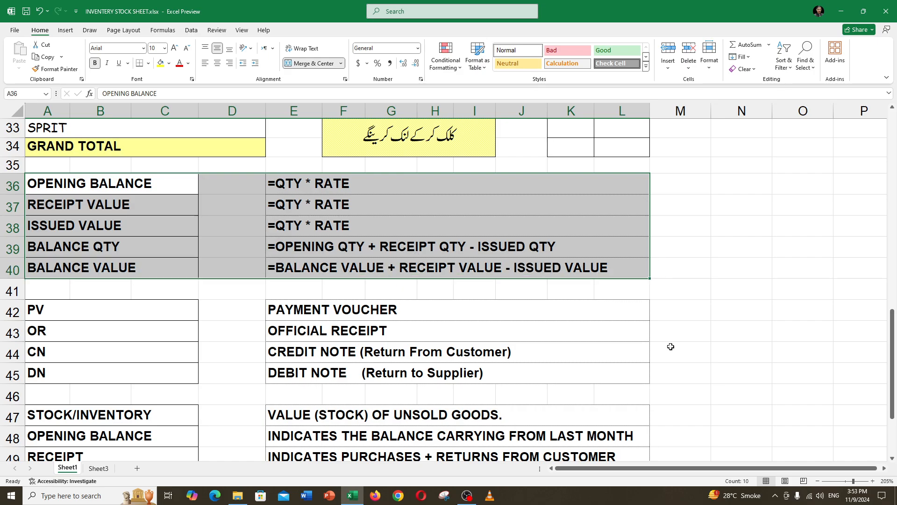
{"action": "scroll", "coordinate": [725, 291], "scroll_direction": "up", "scroll_amount": 11}
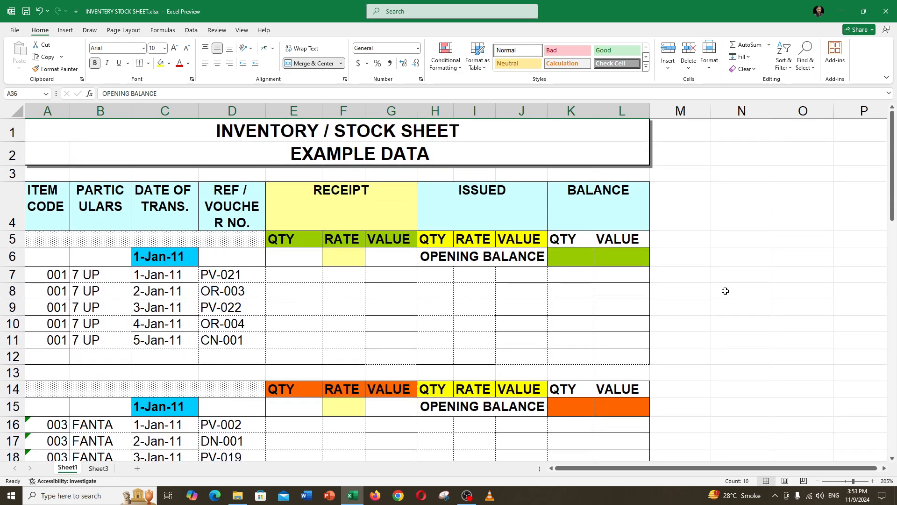
Step: Enter 500 as the opening balance quantity of the 7 UP table in K6
{"action": "left_click", "coordinate": [433, 262]}
{"action": "left_click_drag", "start_coordinate": [580, 257], "coordinate": [616, 260]}
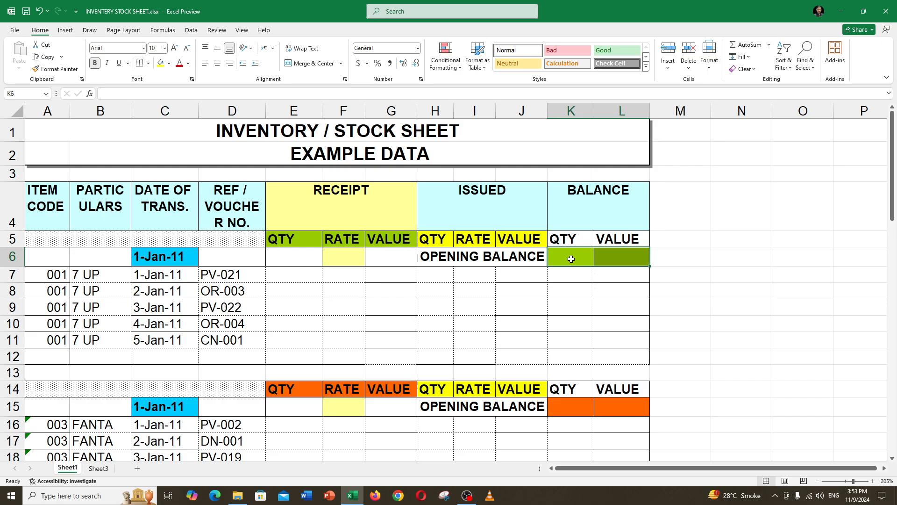
{"action": "left_click", "coordinate": [571, 259]}
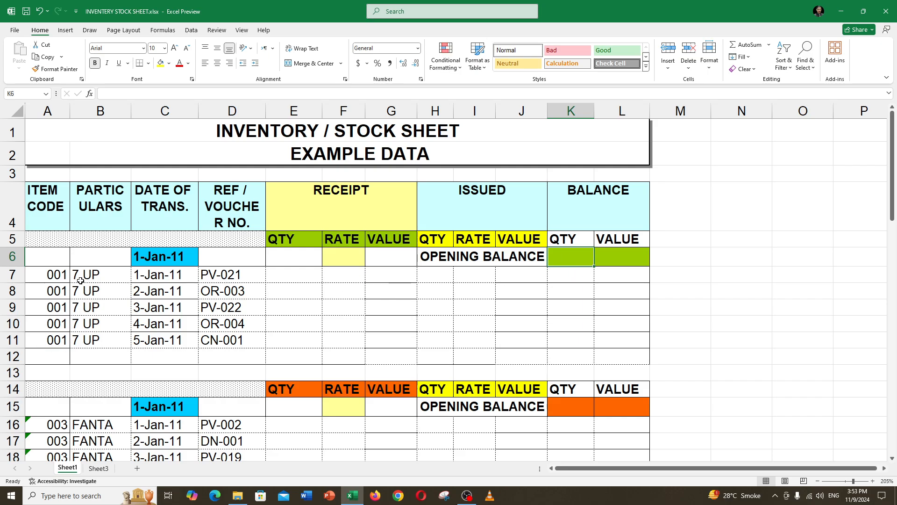
{"action": "left_click_drag", "start_coordinate": [77, 276], "coordinate": [92, 337]}
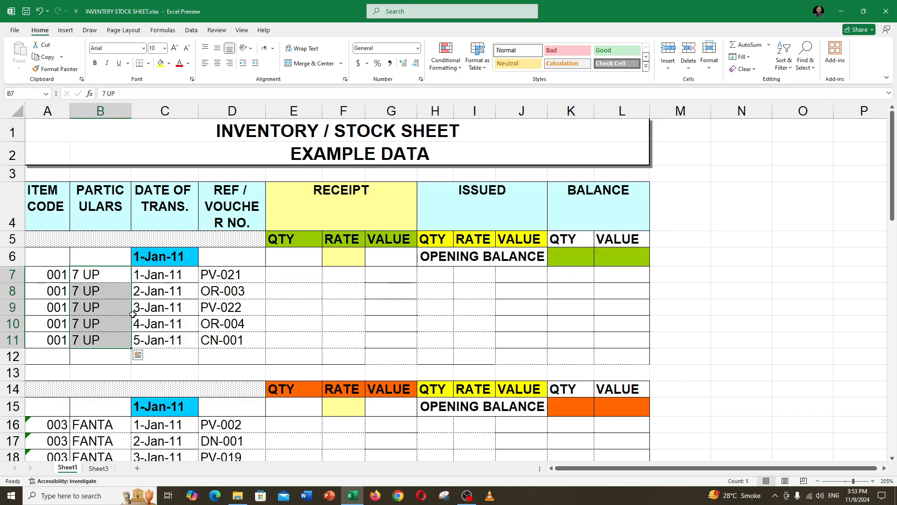
{"action": "left_click", "coordinate": [570, 261]}
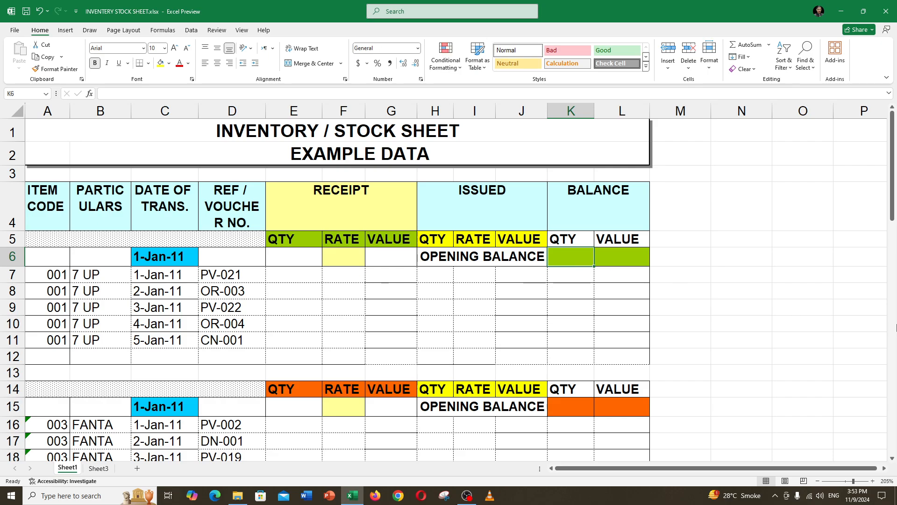
{"action": "type", "text": "500"}
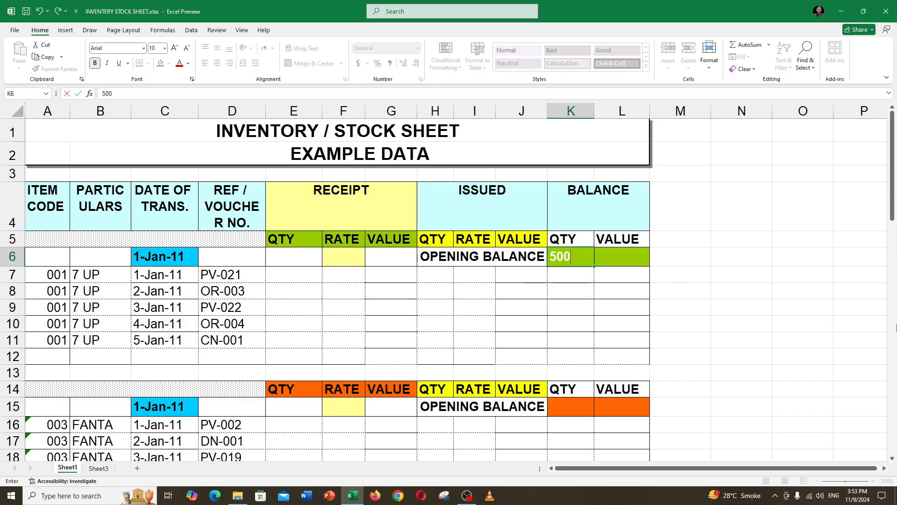
{"action": "key", "text": "Return"}
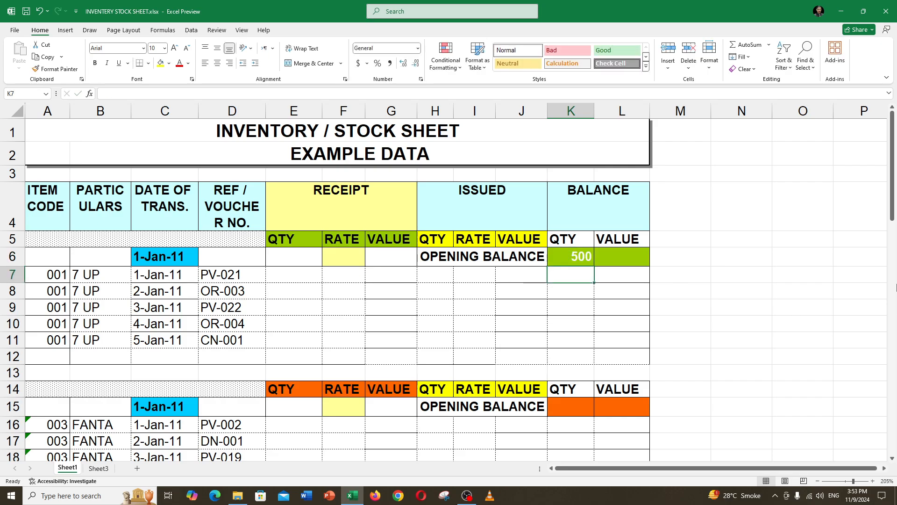
Step: Calculate the 7 UP opening balance value in L6 with the formula =K6*60
{"action": "left_click", "coordinate": [580, 261]}
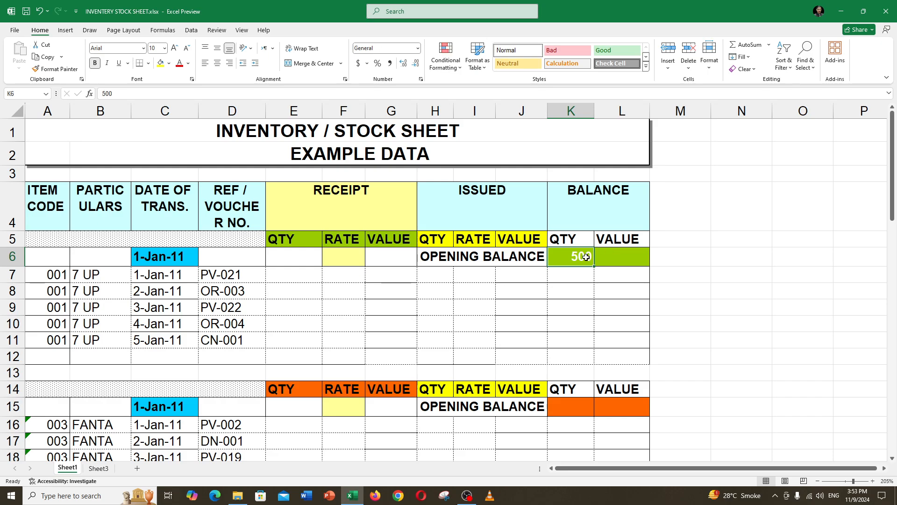
{"action": "double_click", "coordinate": [609, 257]}
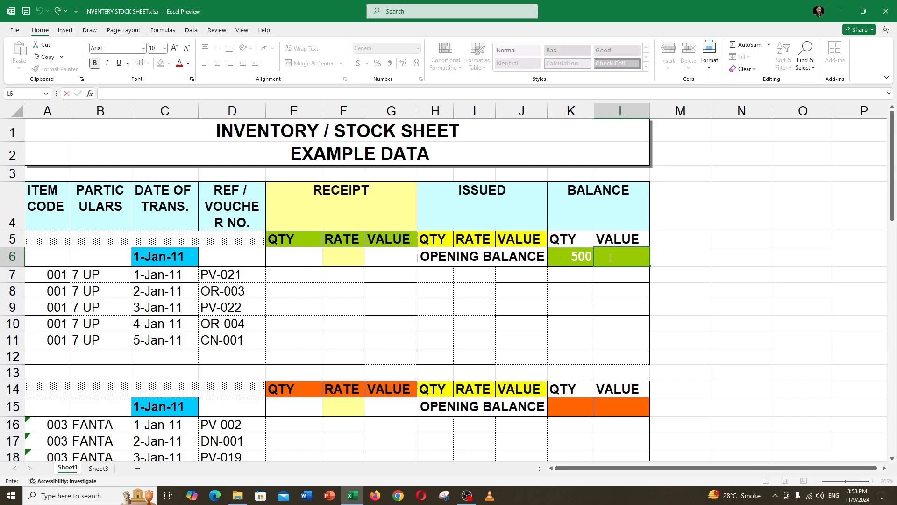
{"action": "type", "text": "="}
{"action": "left_click", "coordinate": [577, 255]}
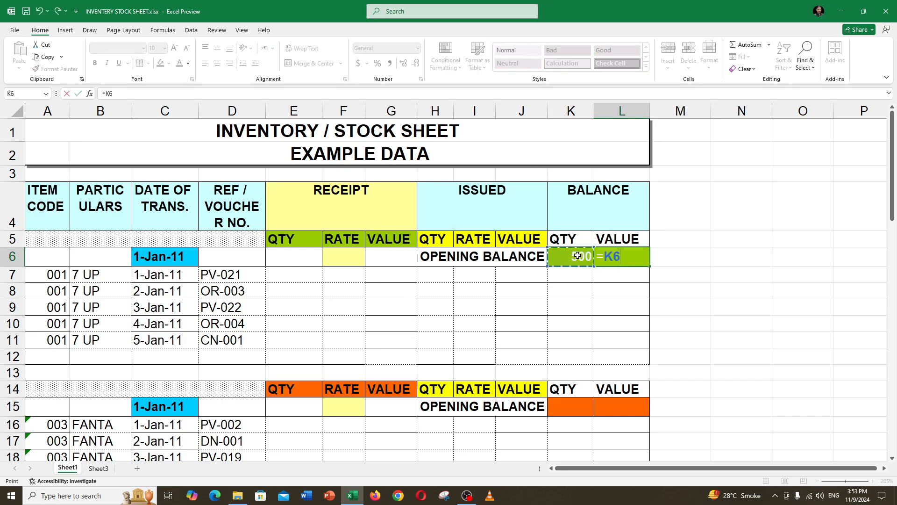
{"action": "type", "text": "*60"}
{"action": "key", "text": "Return"}
{"action": "left_click", "coordinate": [619, 259]}
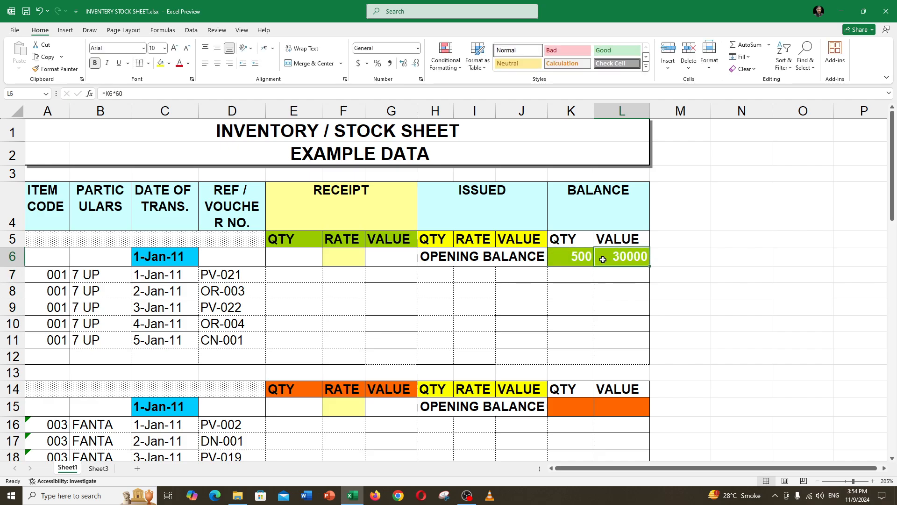
Step: Check the 7 UP opening balance quantity and value cells and inspect the value formula in L6
{"action": "left_click", "coordinate": [574, 256]}
{"action": "left_click", "coordinate": [614, 258]}
{"action": "left_click_drag", "start_coordinate": [548, 260], "coordinate": [639, 260]}
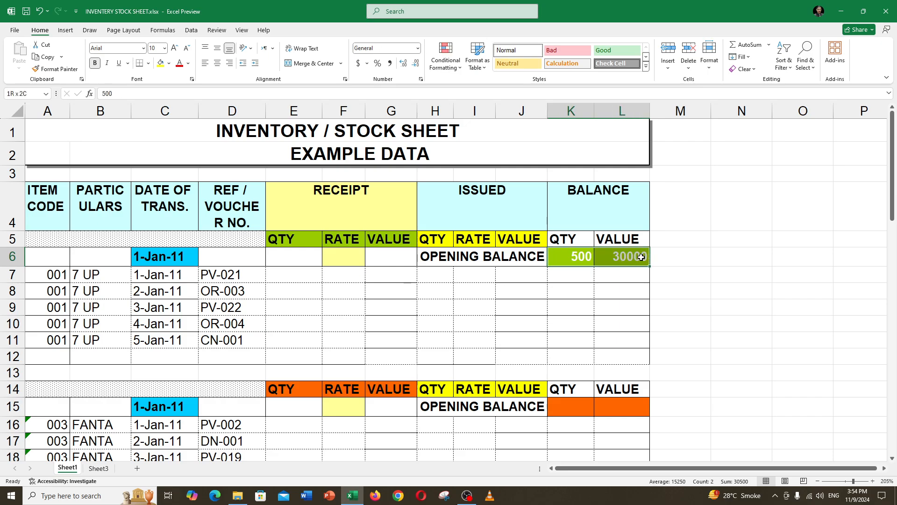
{"action": "left_click_drag", "start_coordinate": [641, 257], "coordinate": [641, 257]}
{"action": "left_click", "coordinate": [609, 258]}
{"action": "type", "text": "=K6*60"}
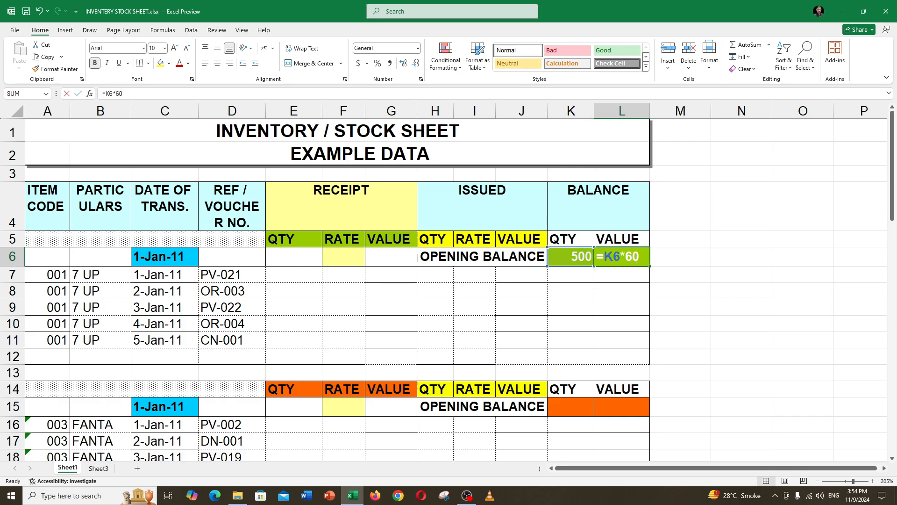
{"action": "key", "text": "Return"}
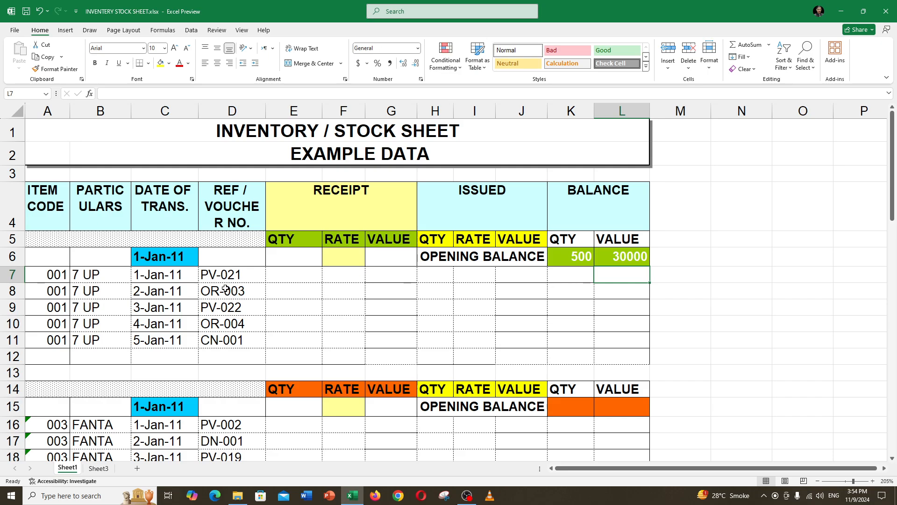
Step: Compare the Receipt quantity, rate and value columns of the 7 UP table with the opening value formula
{"action": "left_click_drag", "start_coordinate": [320, 215], "coordinate": [327, 352]}
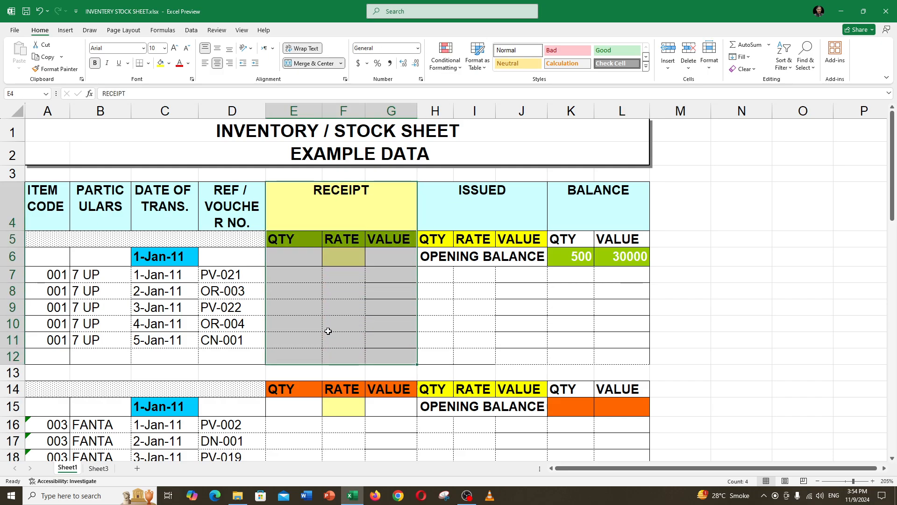
{"action": "left_click", "coordinate": [302, 274]}
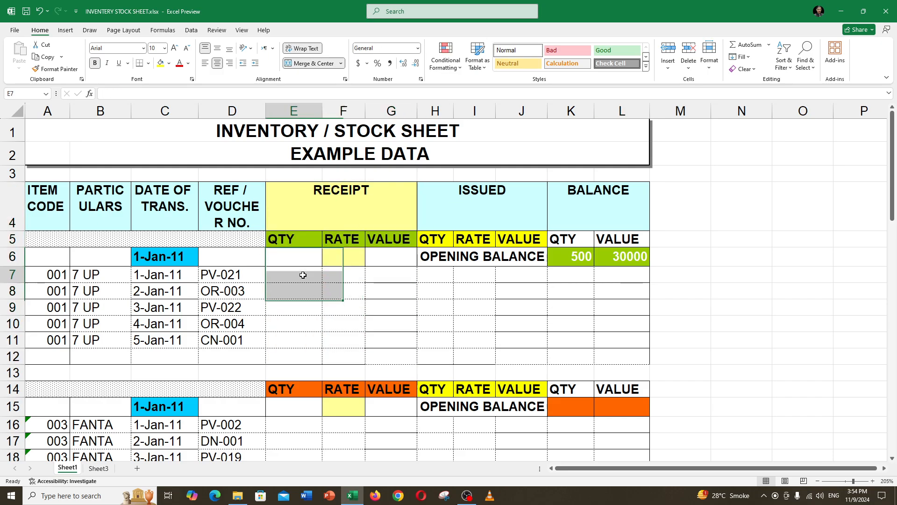
{"action": "left_click_drag", "start_coordinate": [302, 275], "coordinate": [331, 280]}
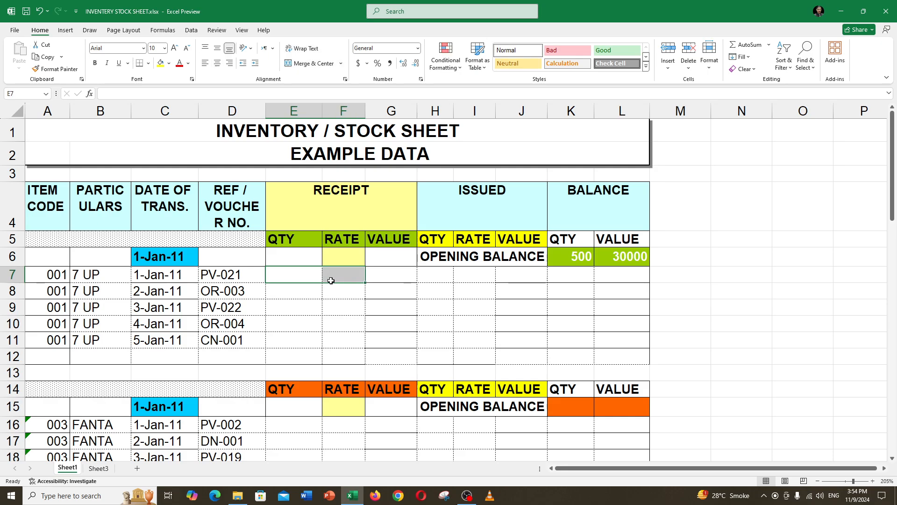
{"action": "left_click", "coordinate": [411, 273]}
{"action": "left_click", "coordinate": [633, 255]}
{"action": "double_click", "coordinate": [633, 256]}
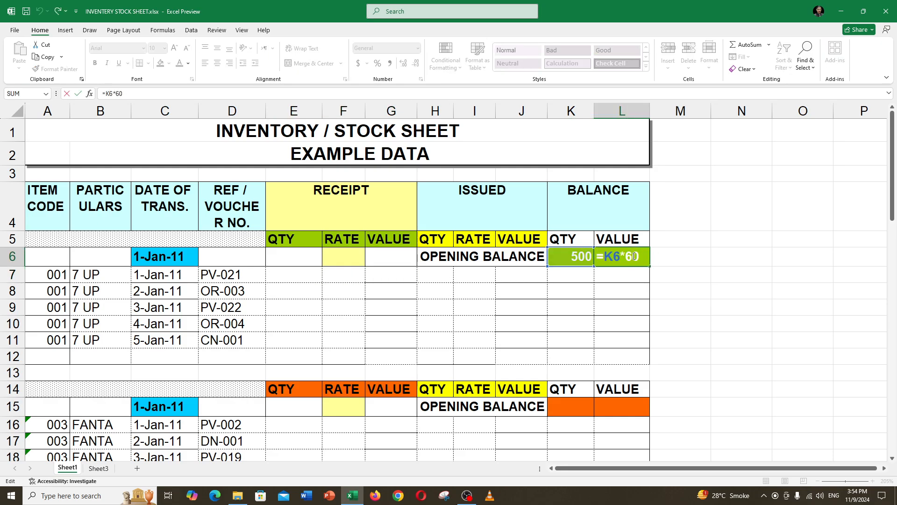
{"action": "key", "text": "Return"}
Step: Enter the receipt value formula =E7*F7 in G7 and fill it down to G12
{"action": "left_click", "coordinate": [325, 275]}
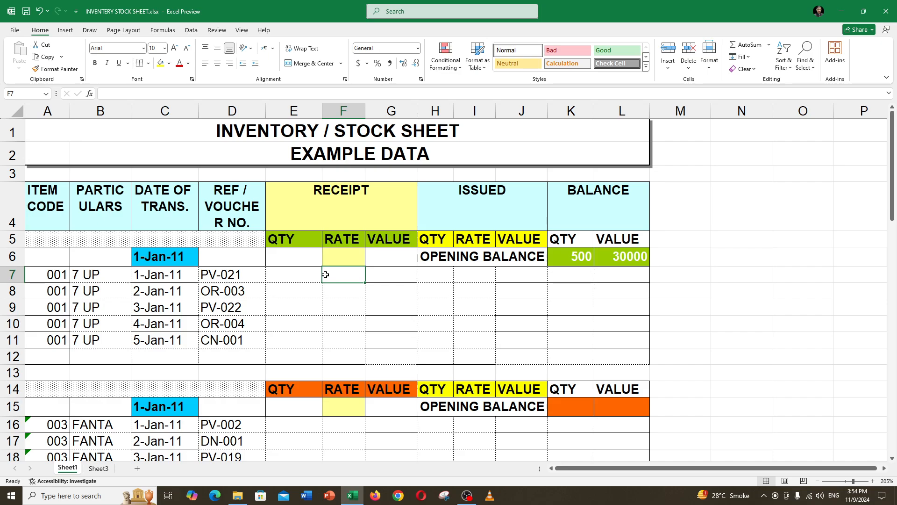
{"action": "left_click", "coordinate": [377, 276]}
{"action": "type", "text": "="}
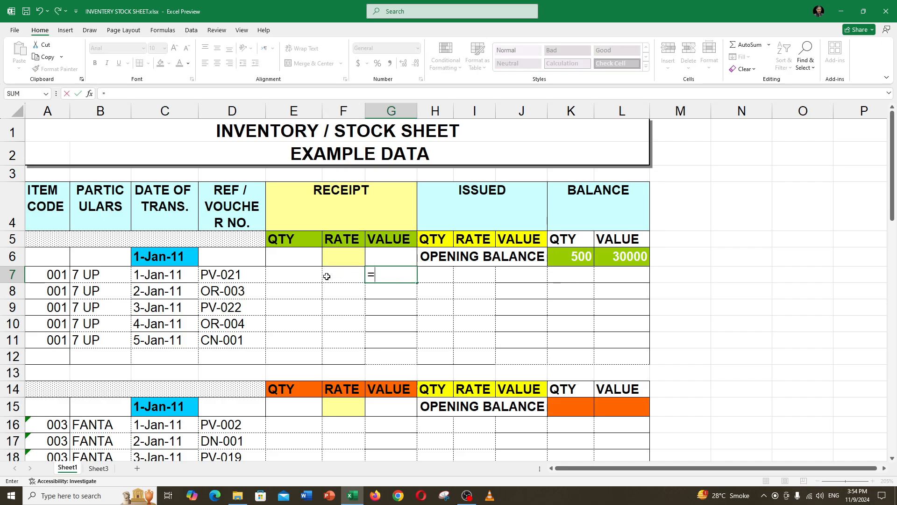
{"action": "left_click", "coordinate": [317, 275]}
{"action": "type", "text": "*"}
{"action": "left_click", "coordinate": [348, 279]}
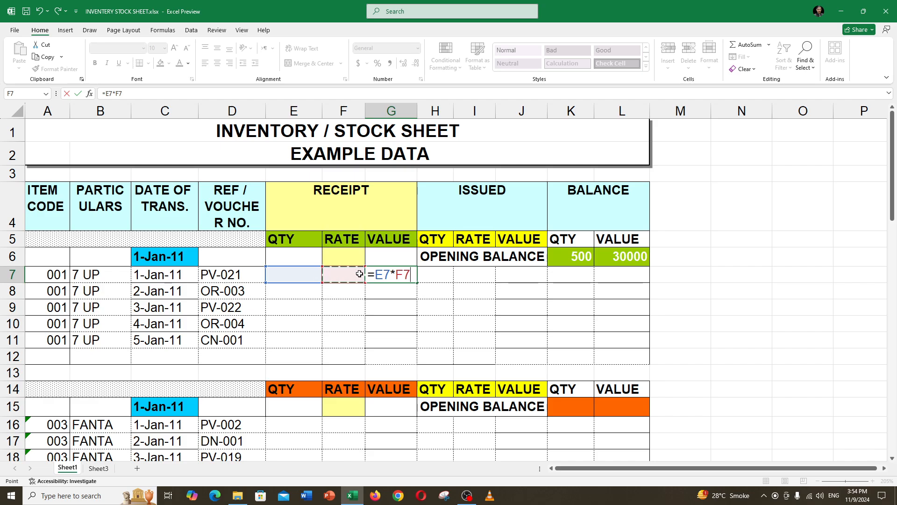
{"action": "key", "text": "ctrl+Return"}
{"action": "left_click_drag", "start_coordinate": [419, 282], "coordinate": [418, 365]}
Step: Enter the issued value formula =H7*I7 in J7 and fill it down to J12
{"action": "left_click_drag", "start_coordinate": [491, 214], "coordinate": [490, 354]}
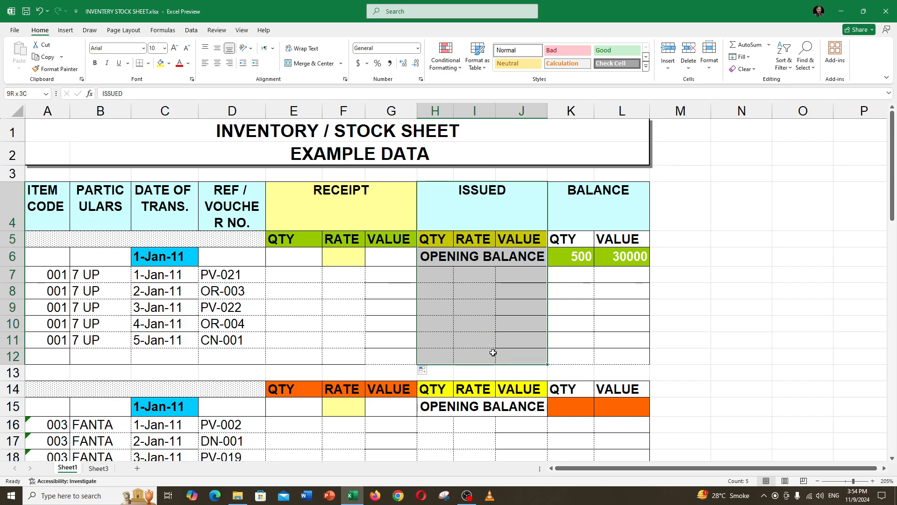
{"action": "left_click", "coordinate": [514, 275]}
{"action": "type", "text": "="}
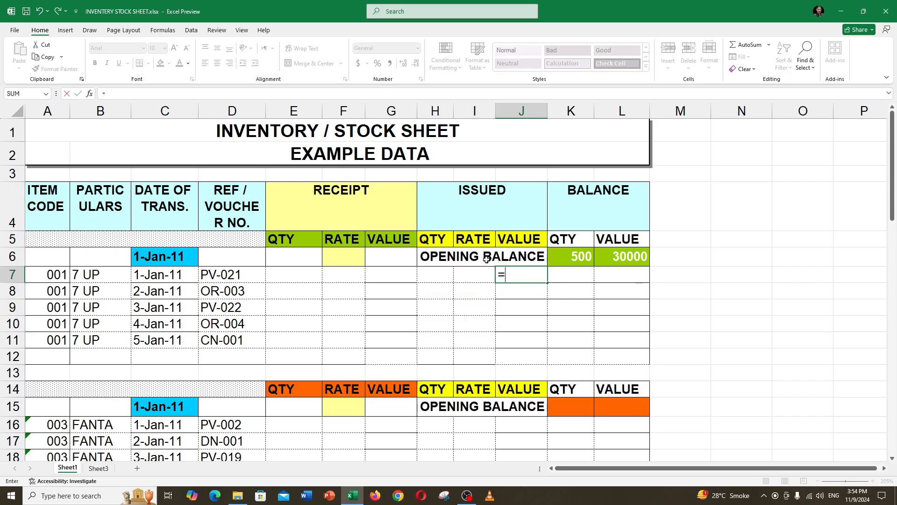
{"action": "left_click", "coordinate": [432, 272]}
{"action": "type", "text": "*"}
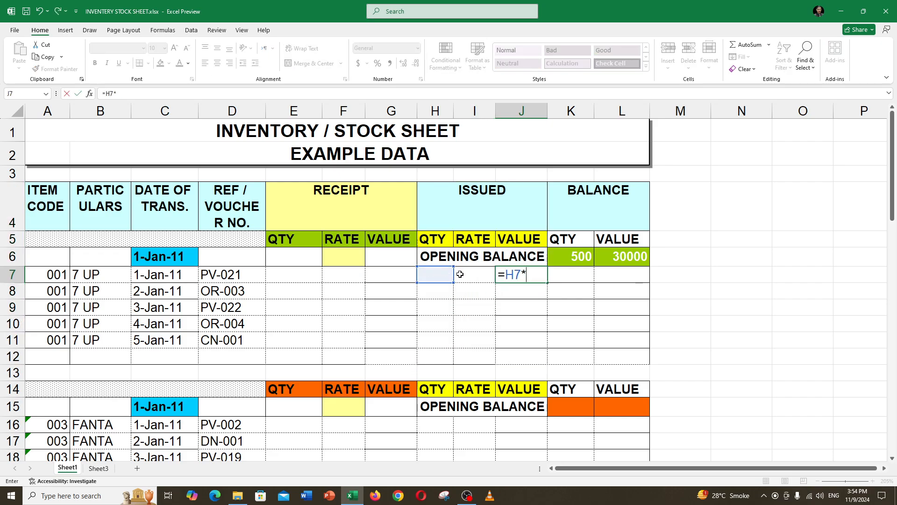
{"action": "left_click", "coordinate": [460, 275]}
{"action": "key", "text": "Return"}
{"action": "key", "text": "Up"}
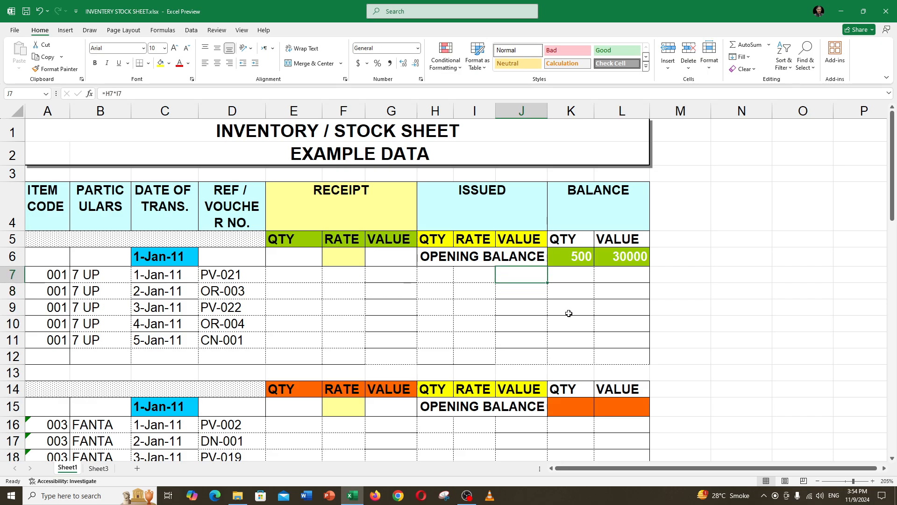
{"action": "left_click_drag", "start_coordinate": [548, 283], "coordinate": [541, 359]}
Step: Identify the opening, receipt and issued quantity cells that feed the first 7 UP balance quantity
{"action": "left_click", "coordinate": [563, 276]}
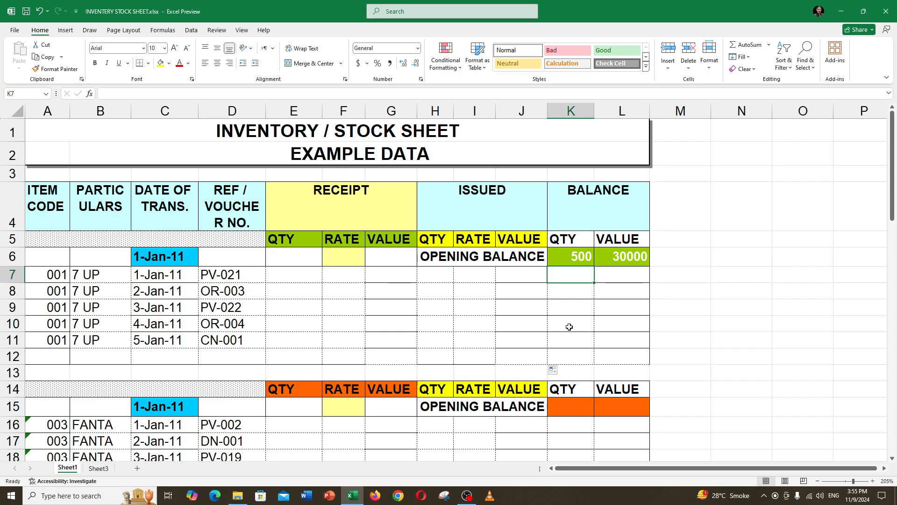
{"action": "left_click", "coordinate": [564, 260]}
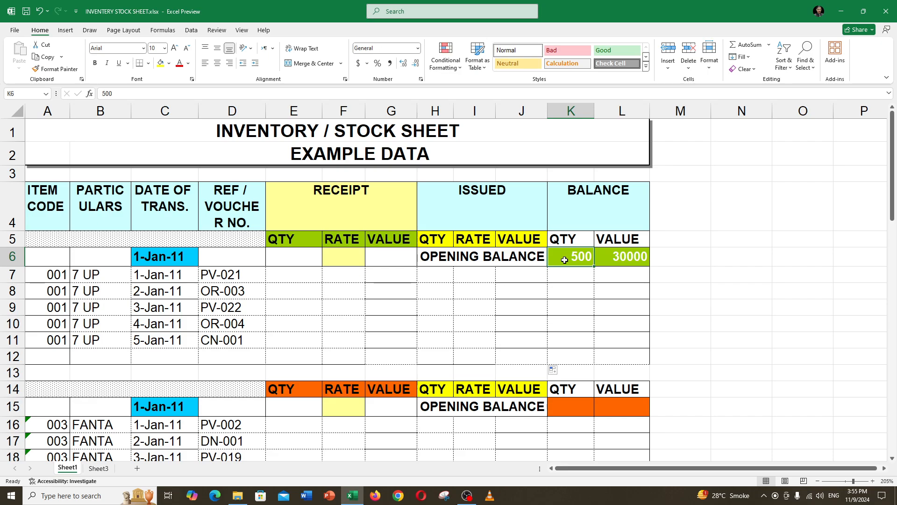
{"action": "left_click", "coordinate": [308, 275]}
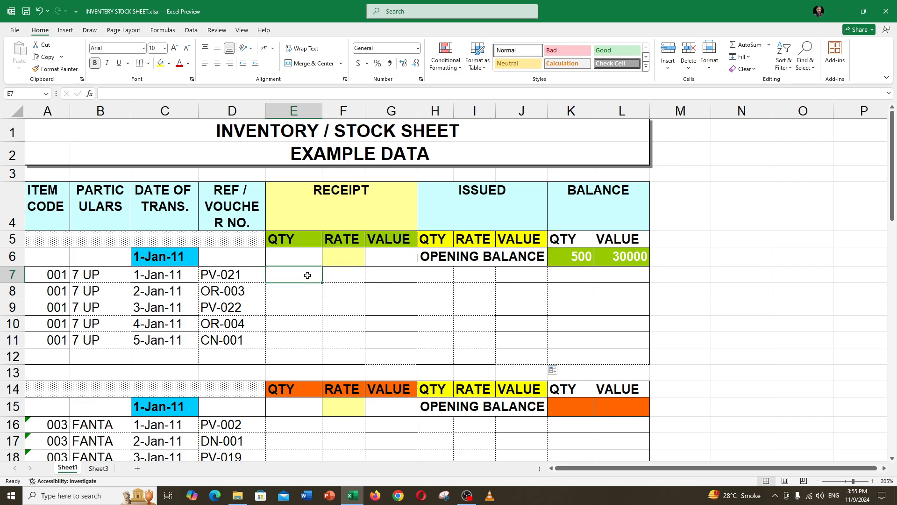
{"action": "left_click", "coordinate": [436, 275]}
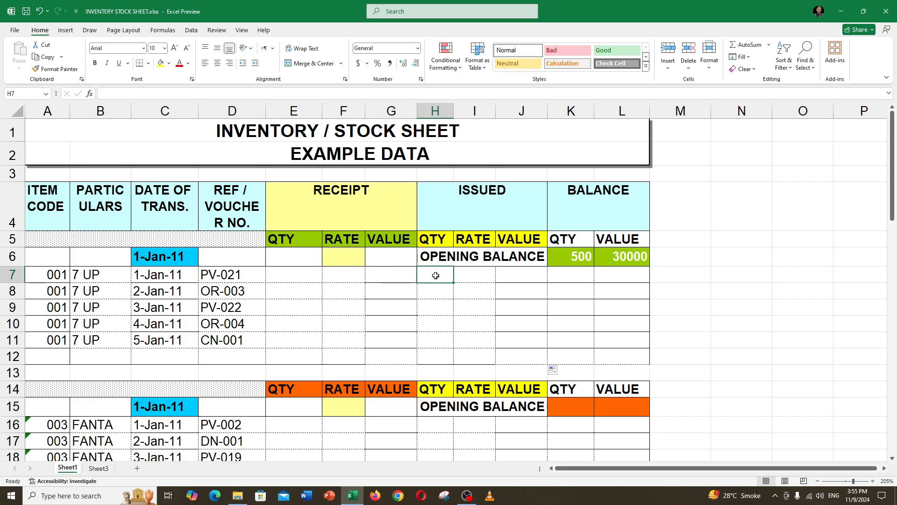
Step: Calculate the first 7 UP balance quantity in K7 with the formula =K6+E7-H7
{"action": "left_click", "coordinate": [587, 274]}
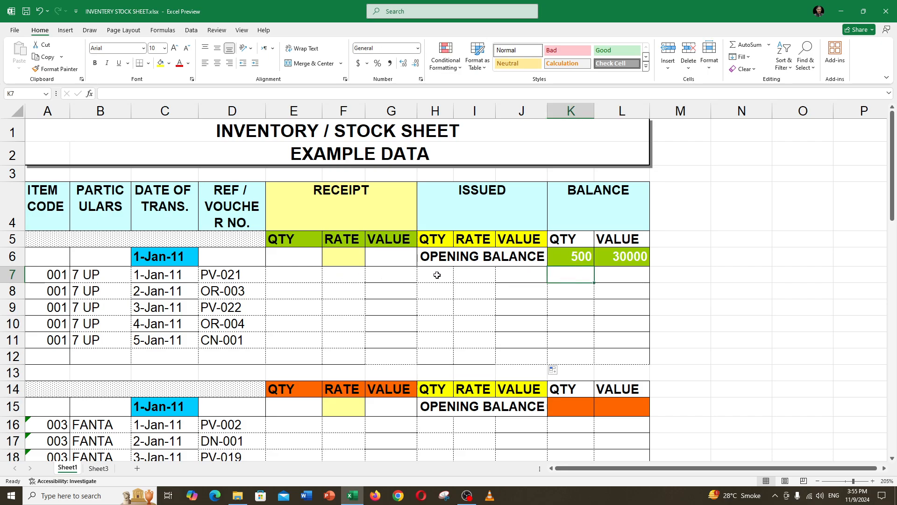
{"action": "type", "text": "="}
{"action": "left_click", "coordinate": [563, 257]}
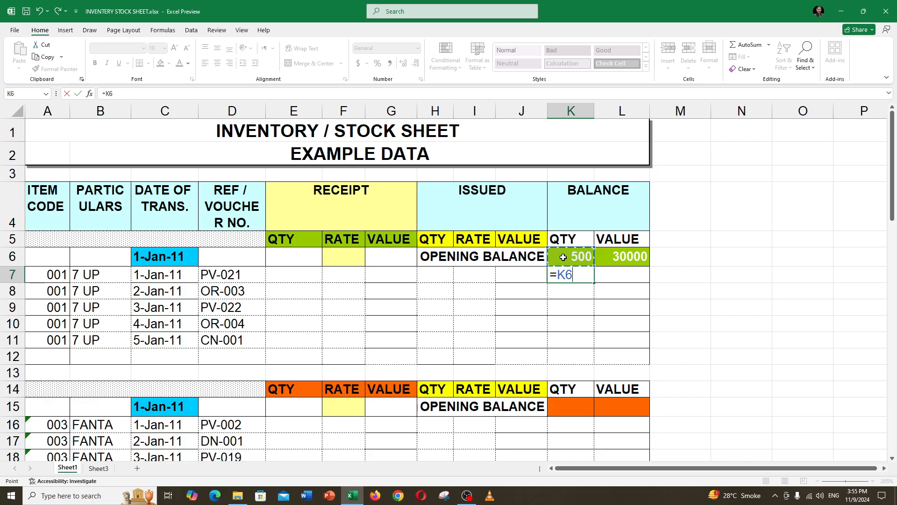
{"action": "type", "text": "+"}
{"action": "left_click", "coordinate": [283, 279]}
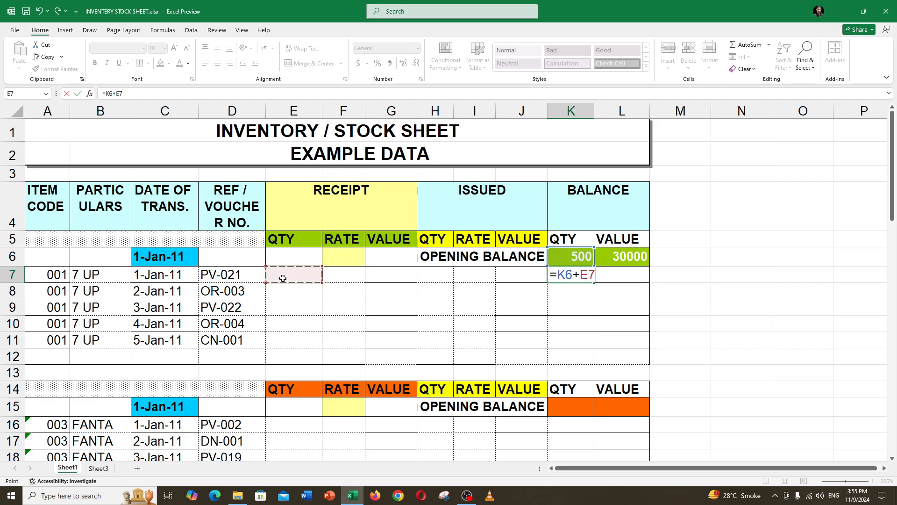
{"action": "type", "text": "-"}
{"action": "left_click", "coordinate": [439, 277]}
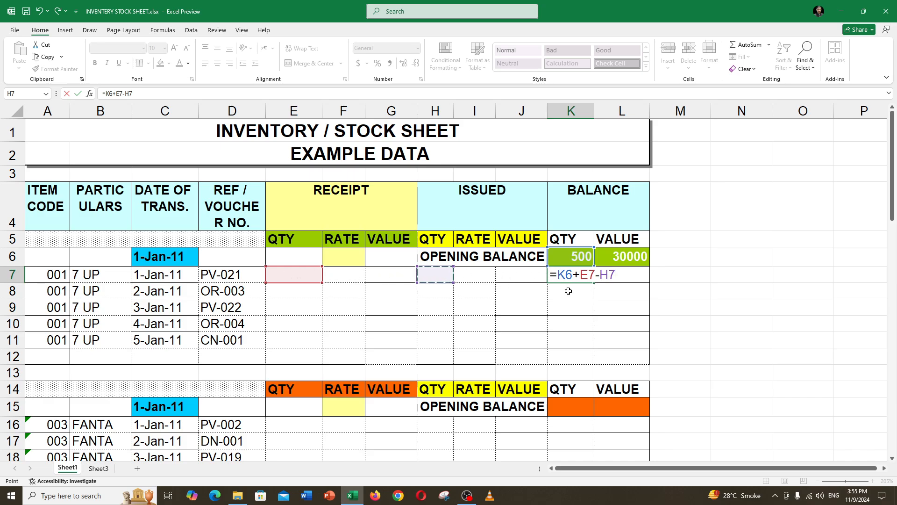
{"action": "key", "text": "Return"}
{"action": "left_click", "coordinate": [572, 276]}
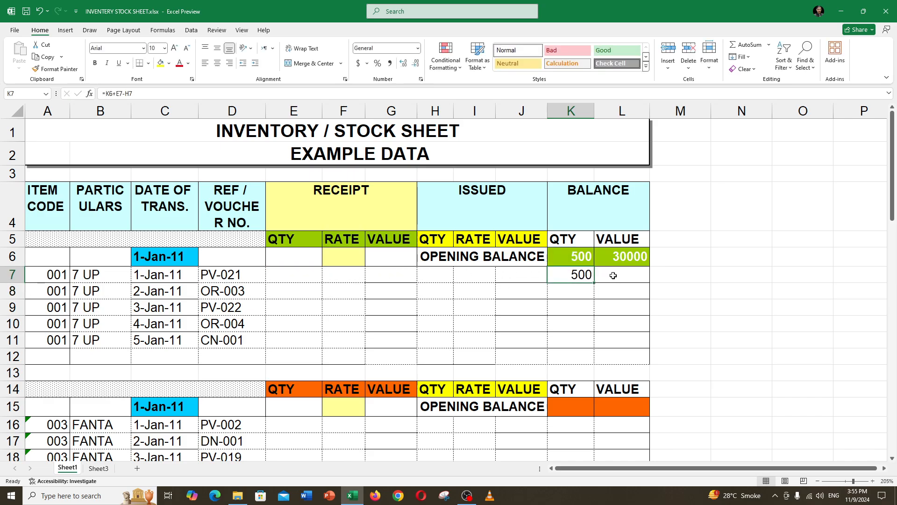
Step: Enter the balance value formula =L6+G7-J7 in L7 and fill the K7:L7 balance formulas down to row 12
{"action": "left_click", "coordinate": [613, 275]}
{"action": "type", "text": "="}
{"action": "left_click", "coordinate": [615, 258]}
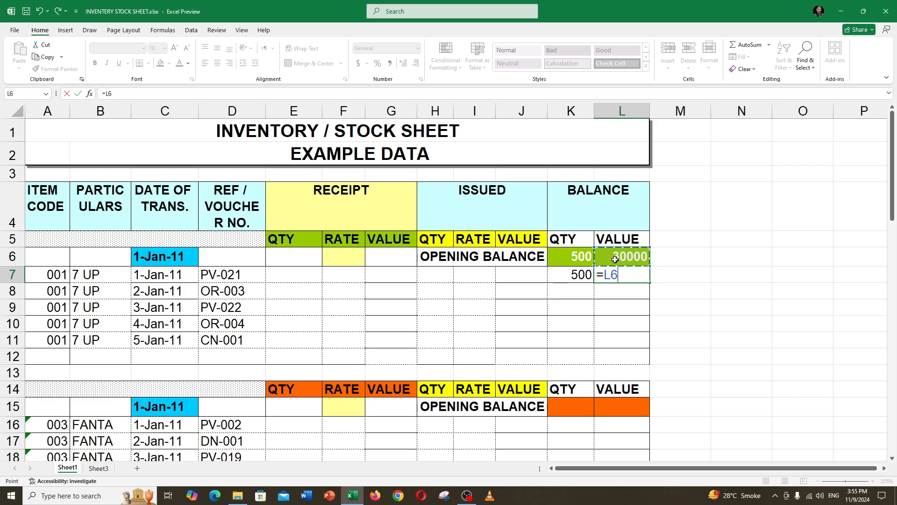
{"action": "type", "text": "+"}
{"action": "left_click", "coordinate": [399, 278]}
{"action": "type", "text": "-"}
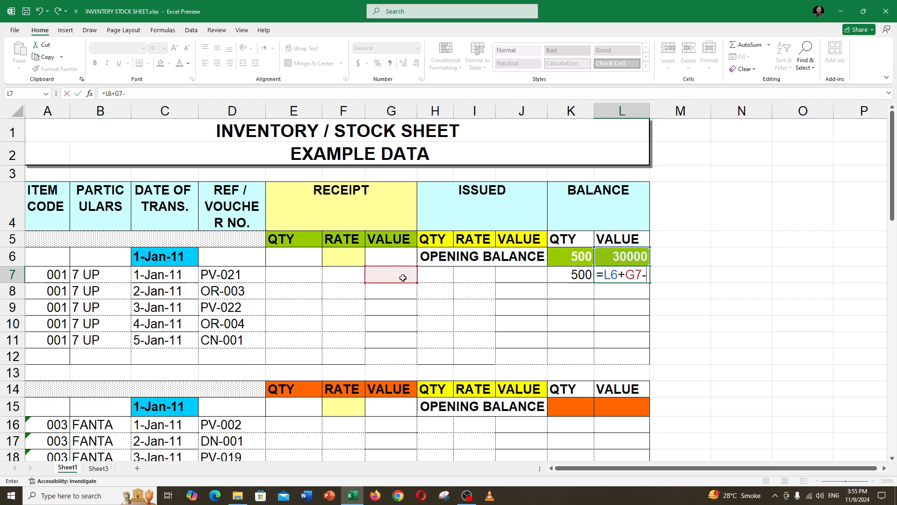
{"action": "left_click", "coordinate": [507, 278]}
{"action": "key", "text": "Return"}
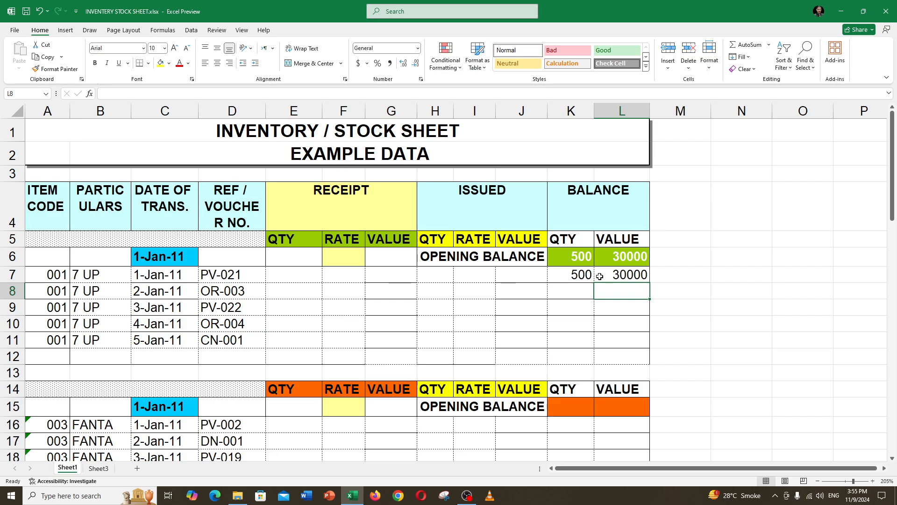
{"action": "left_click", "coordinate": [586, 273]}
{"action": "mouse_move", "coordinate": [585, 274]}
{"action": "left_mouse_down"}
{"action": "mouse_move", "coordinate": [651, 290]}
{"action": "mouse_move", "coordinate": [650, 363]}
{"action": "left_mouse_up"}
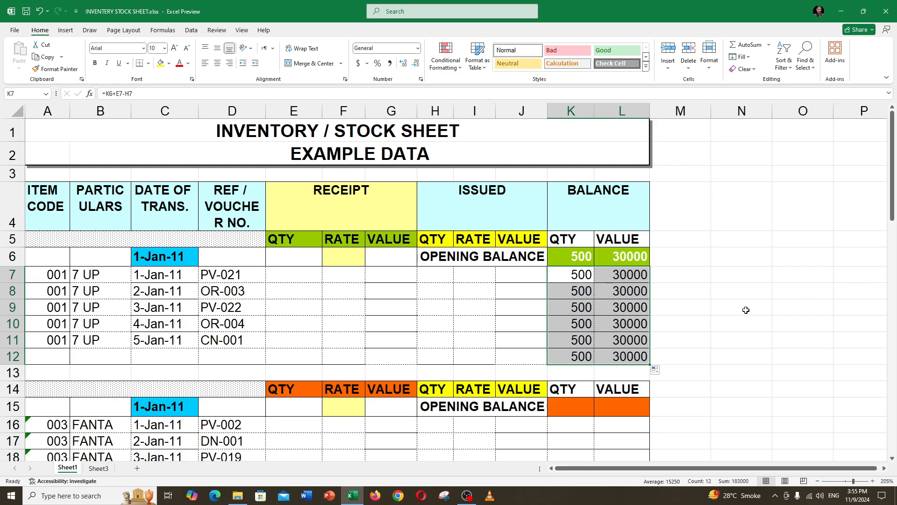
Step: Enter a receipt quantity of 300 in E7 for voucher PV-021 and check it against the opening and balance quantities
{"action": "left_click", "coordinate": [588, 254]}
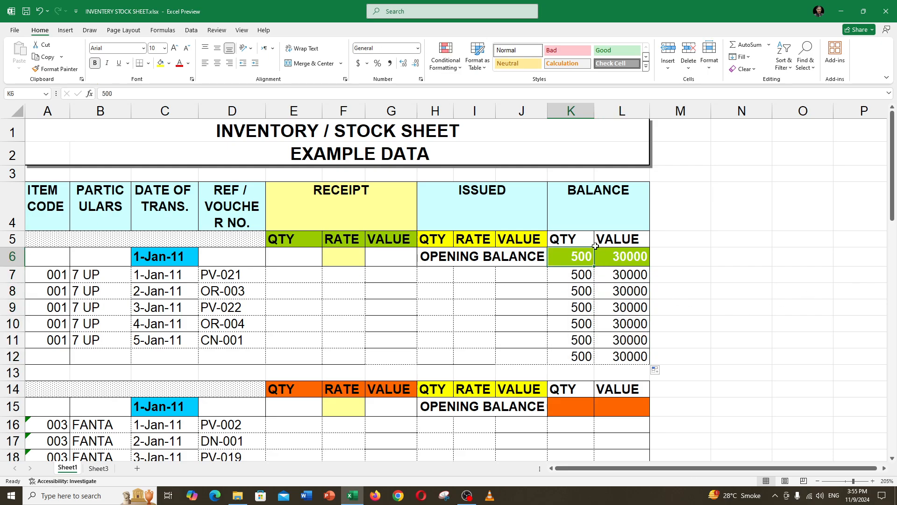
{"action": "left_click", "coordinate": [202, 281]}
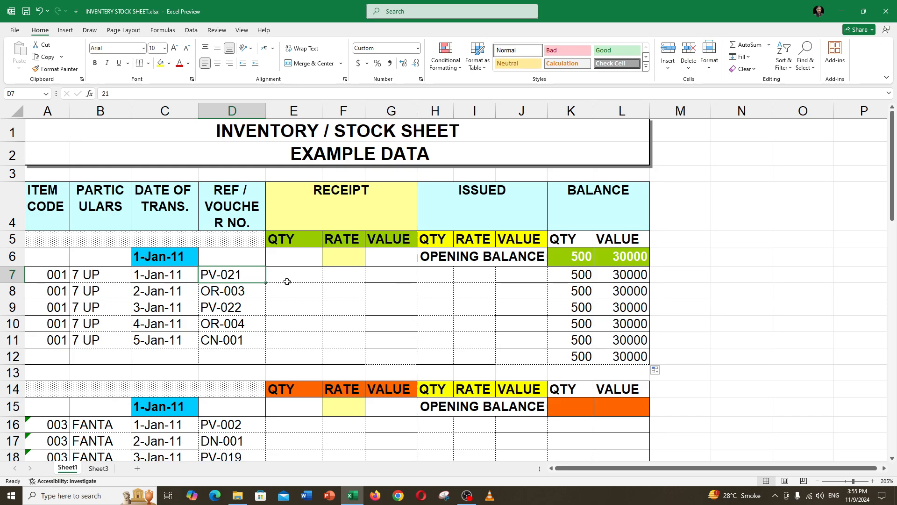
{"action": "left_click", "coordinate": [290, 281]}
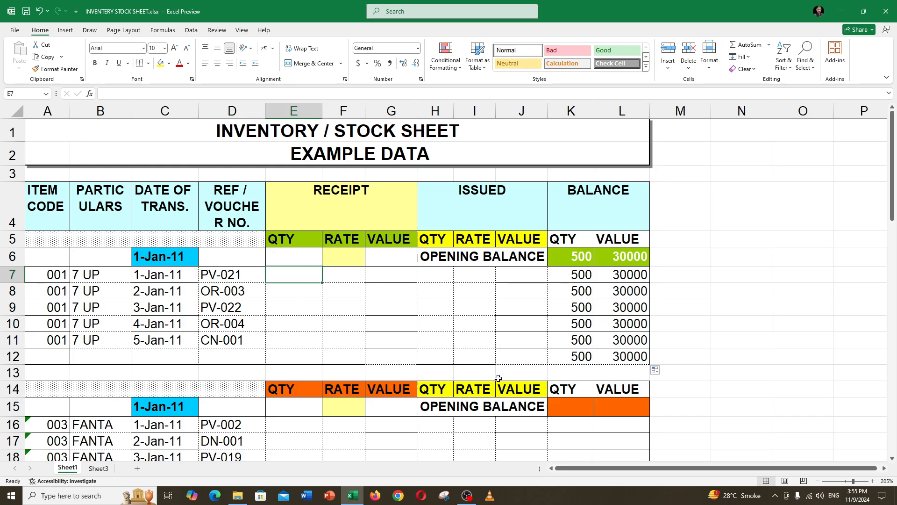
{"action": "type", "text": "30"}
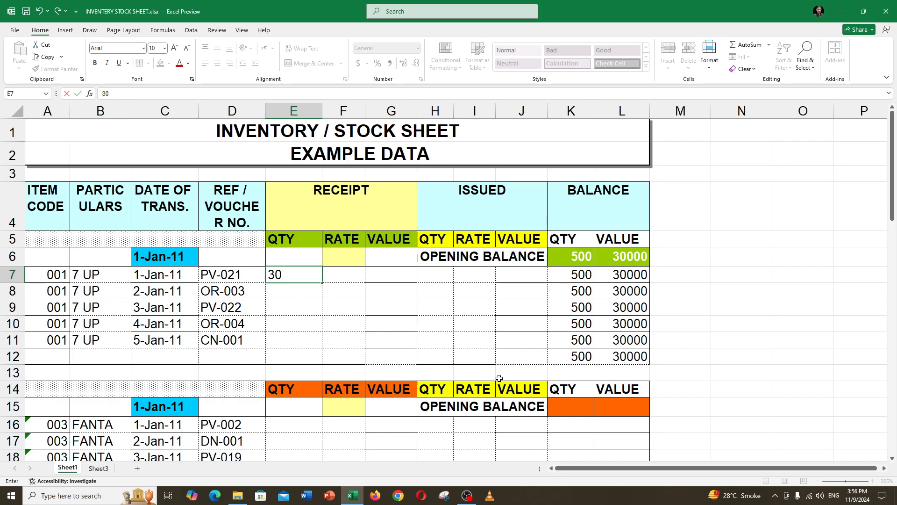
{"action": "type", "text": "0"}
{"action": "key", "text": "Return"}
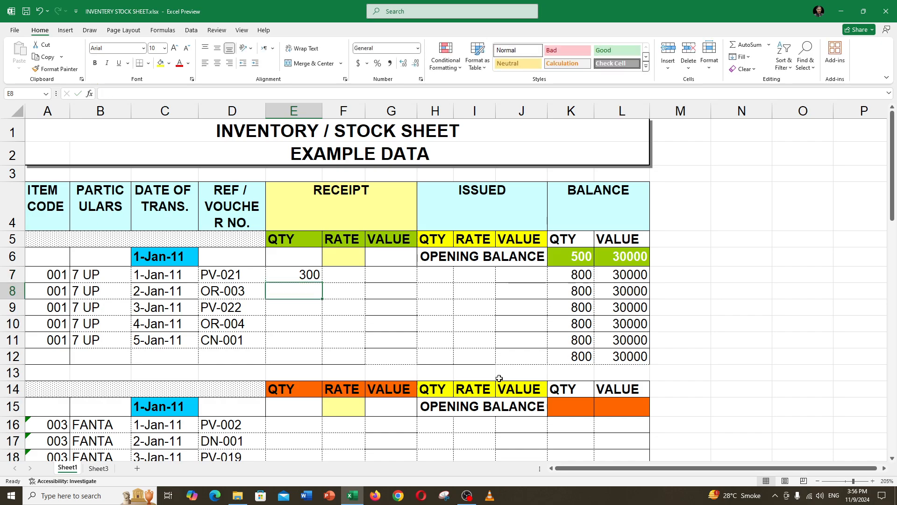
{"action": "left_click", "coordinate": [282, 277]}
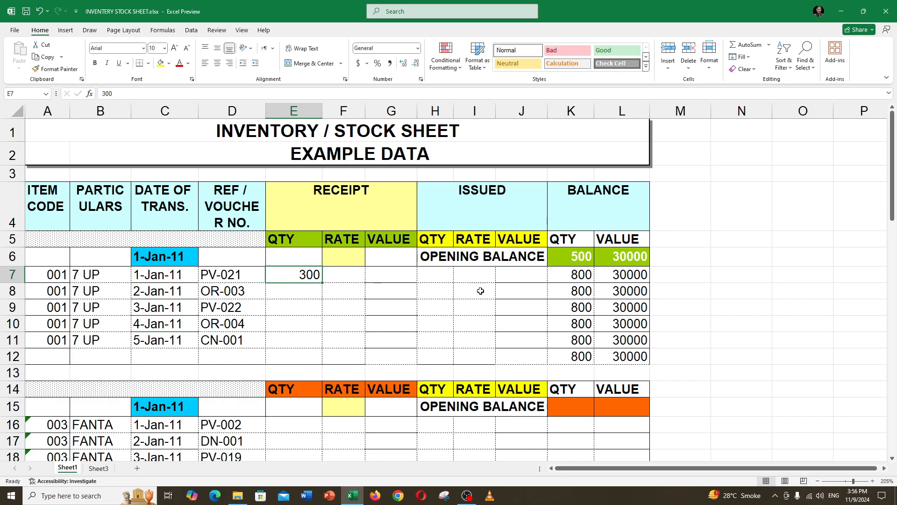
{"action": "left_click", "coordinate": [562, 275]}
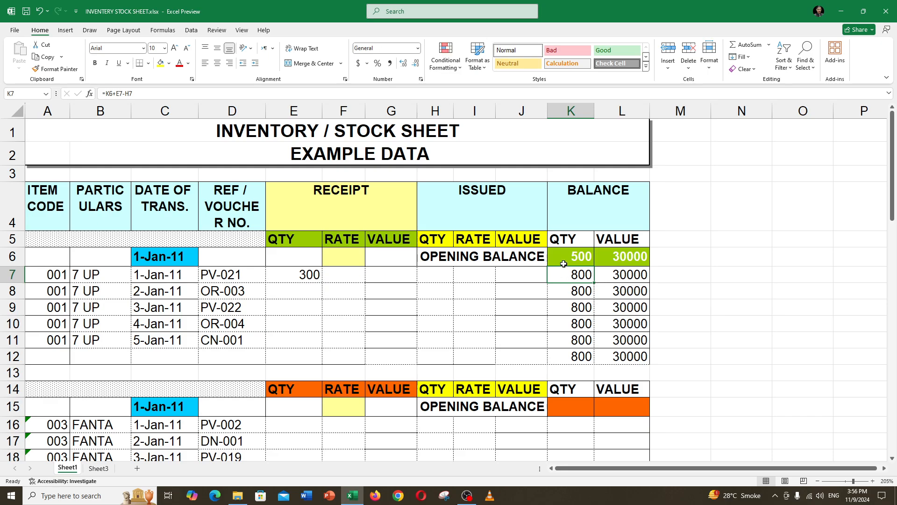
{"action": "left_click", "coordinate": [562, 258]}
{"action": "left_click", "coordinate": [278, 276]}
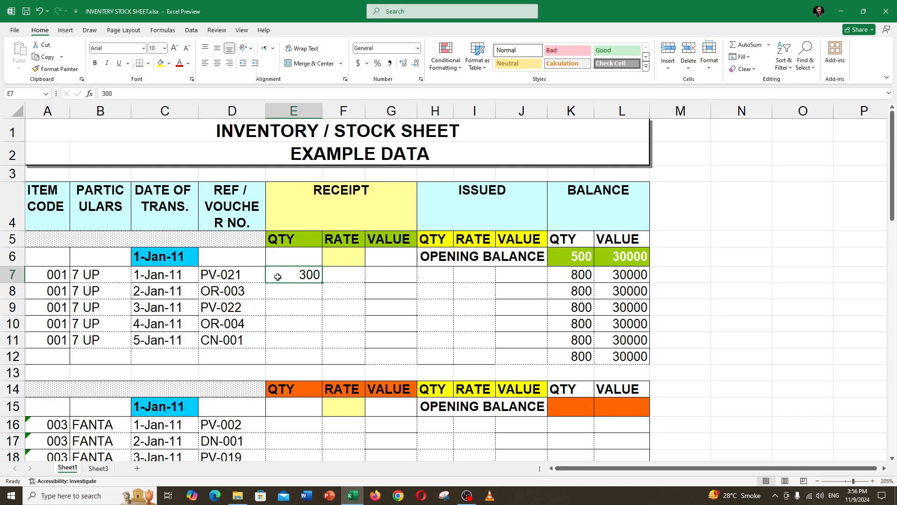
{"action": "left_click", "coordinate": [581, 279]}
Step: Enter a receipt rate of 60 in F7 and review the resulting receipt value and balance in row 7
{"action": "left_click", "coordinate": [335, 276]}
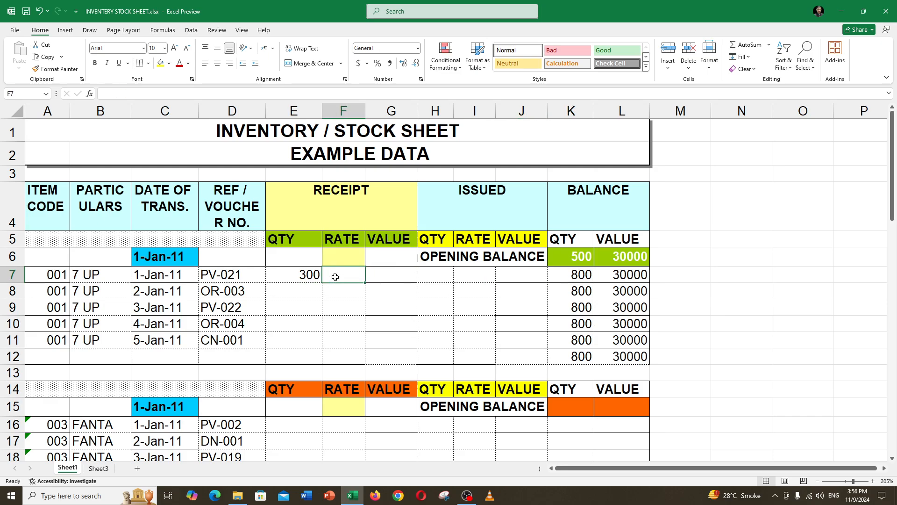
{"action": "type", "text": "60"}
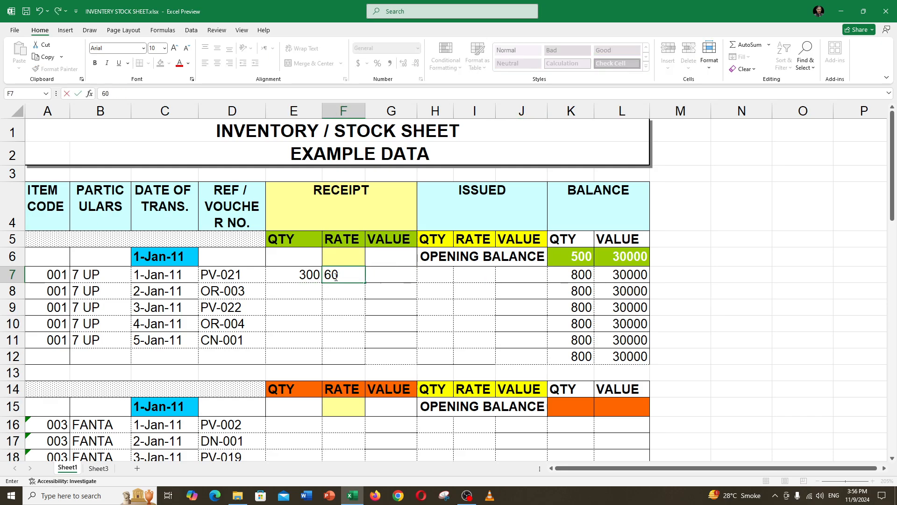
{"action": "key", "text": "Return"}
{"action": "left_click_drag", "start_coordinate": [389, 270], "coordinate": [299, 276]}
{"action": "left_click_drag", "start_coordinate": [568, 276], "coordinate": [608, 276]}
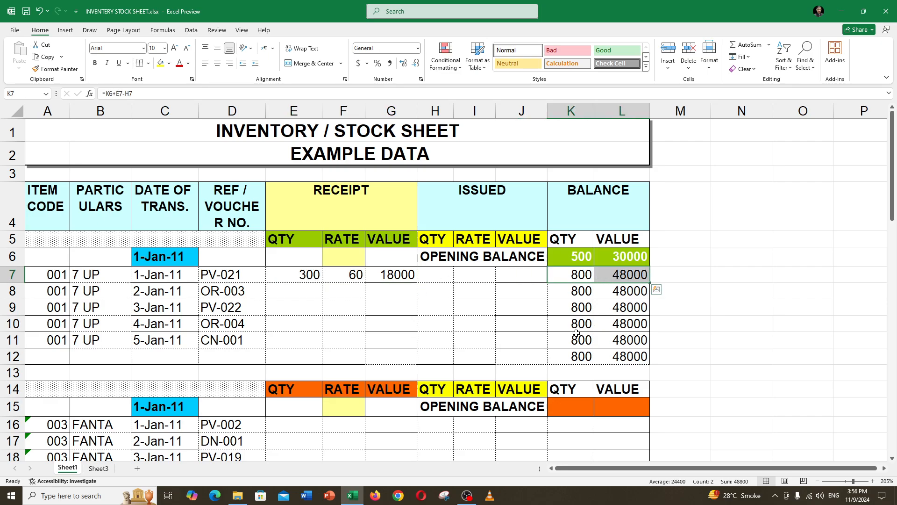
Step: Enter an issued quantity of 600 in H9 for voucher PV-022 and check the balance quantity in K9
{"action": "left_click", "coordinate": [439, 311]}
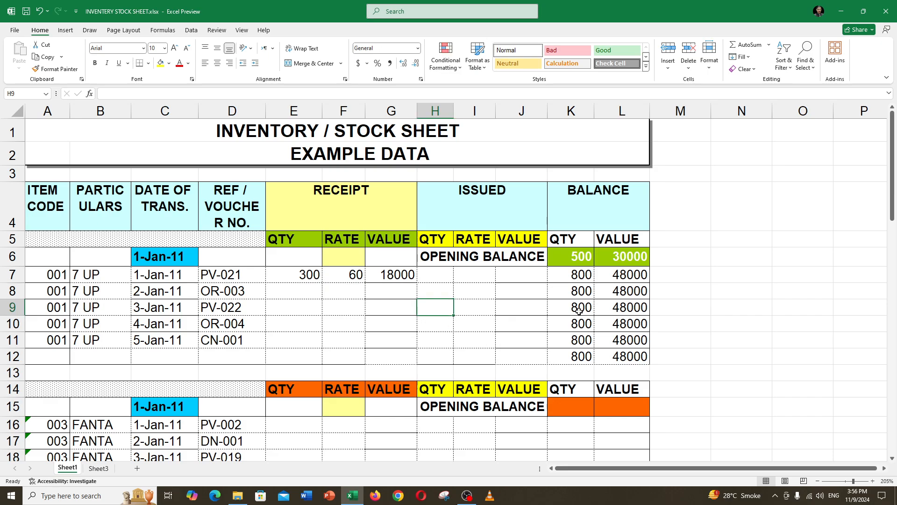
{"action": "left_click", "coordinate": [581, 277]}
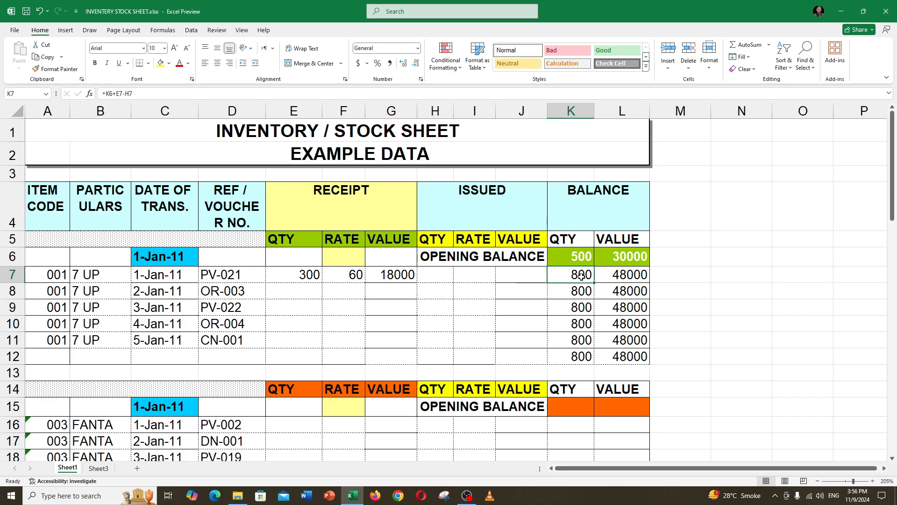
{"action": "left_click", "coordinate": [422, 307]}
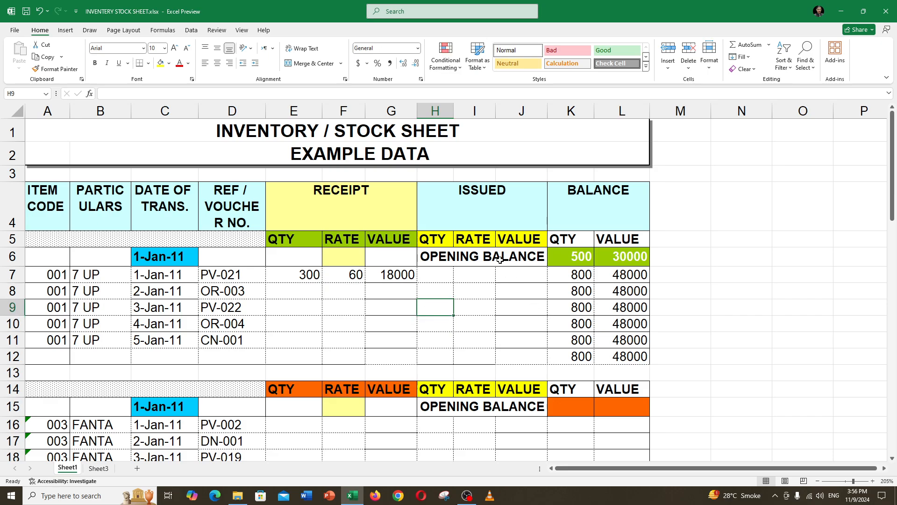
{"action": "type", "text": "600"}
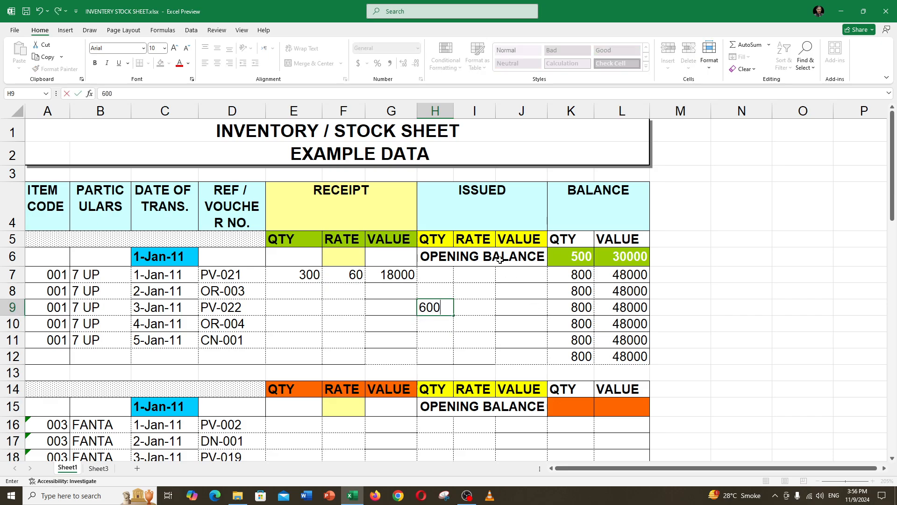
{"action": "key", "text": "Tab"}
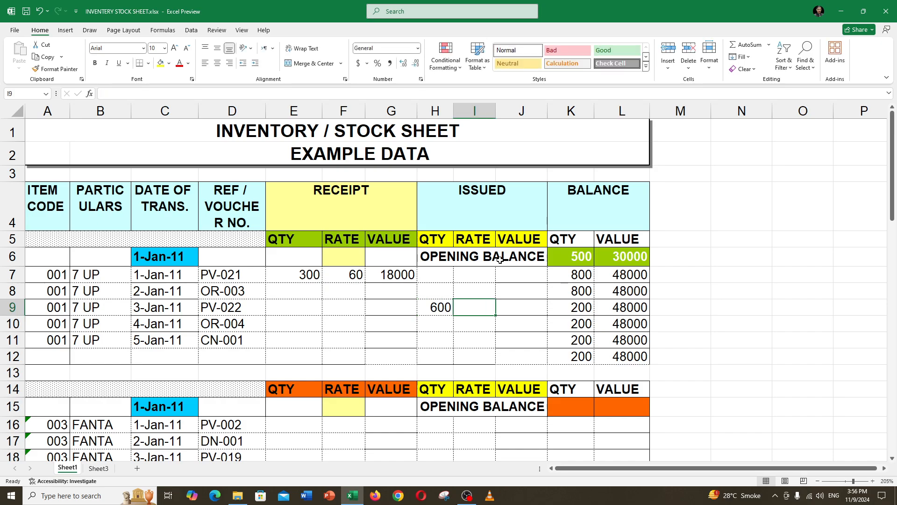
{"action": "left_click", "coordinate": [585, 306]}
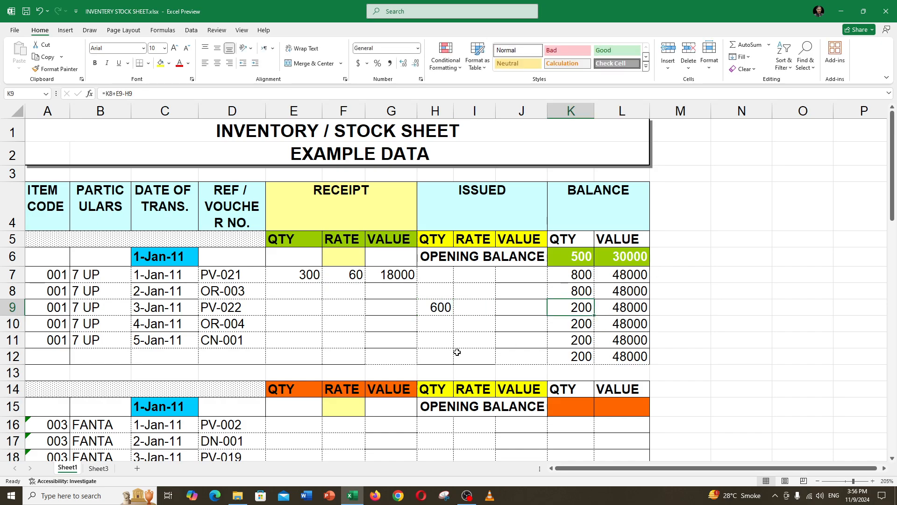
Step: Enter an issued rate of 61 in I9 and review the 7 UP balances from row 9 down to row 12
{"action": "left_click", "coordinate": [467, 304]}
{"action": "type", "text": "6"}
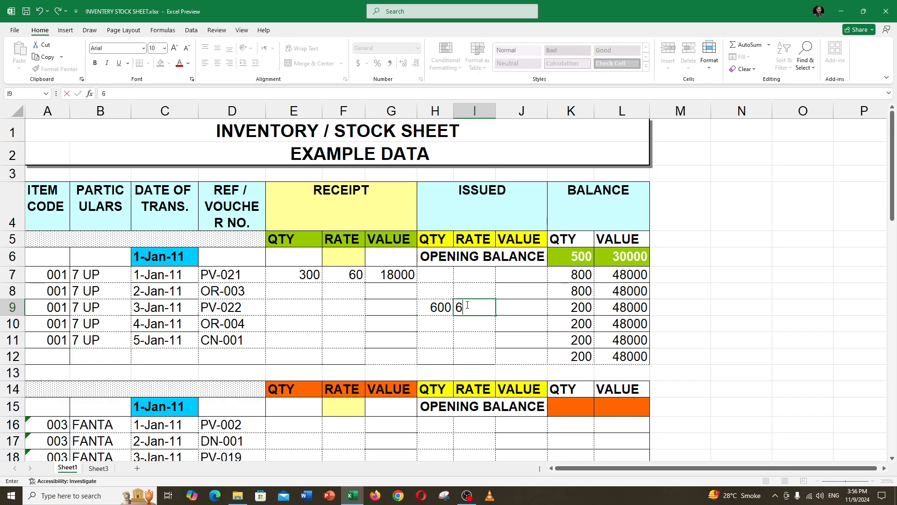
{"action": "type", "text": "1"}
{"action": "key", "text": "ctrl+Return"}
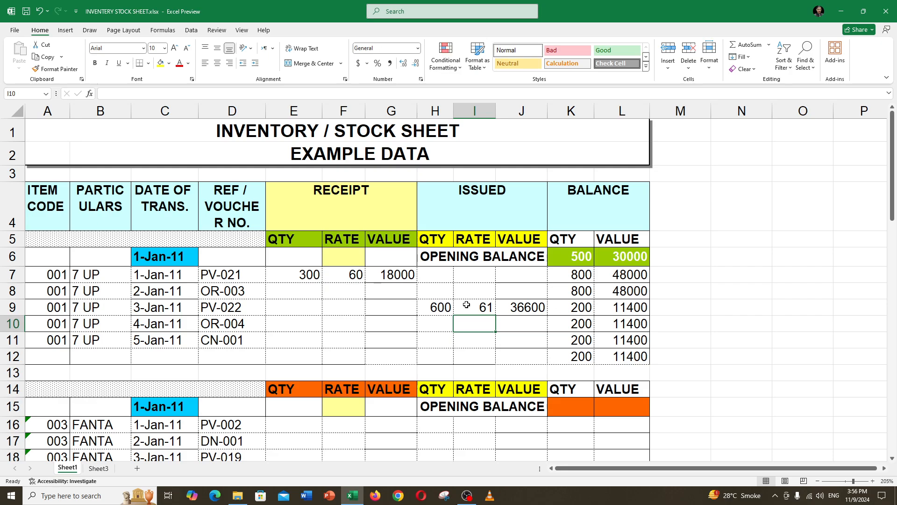
{"action": "left_click", "coordinate": [610, 305]}
{"action": "left_click_drag", "start_coordinate": [566, 324], "coordinate": [612, 323]}
{"action": "left_click_drag", "start_coordinate": [584, 355], "coordinate": [633, 355]}
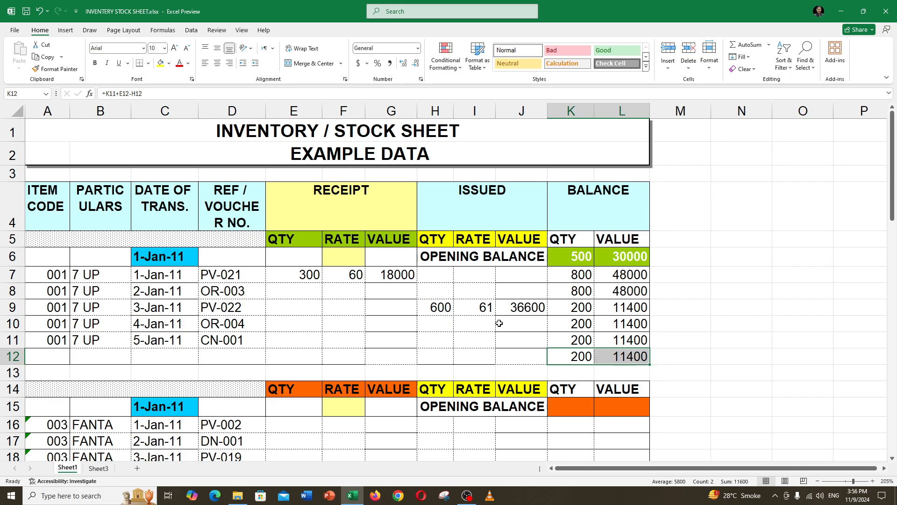
Step: Enter the FANTA opening balance with quantity 300 in K15 and the value formula =K15*60 in L15
{"action": "scroll", "coordinate": [514, 283], "scroll_direction": "down", "scroll_amount": 1}
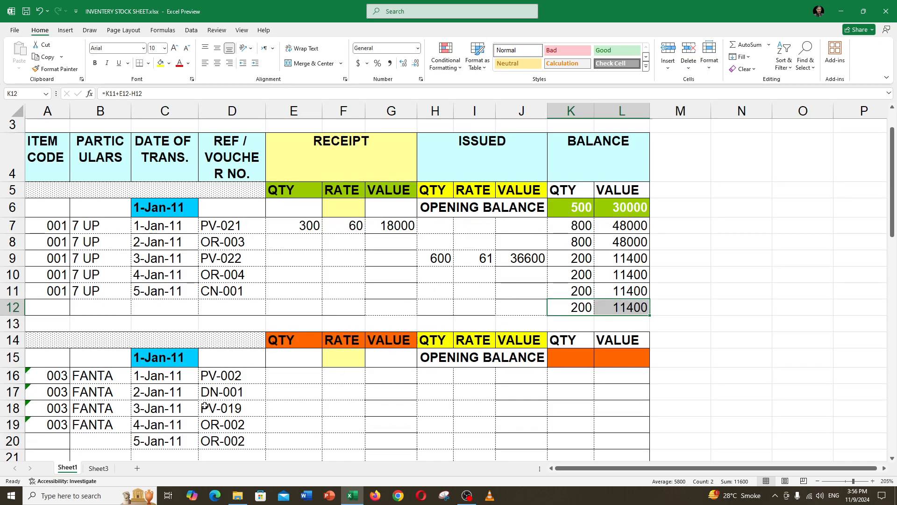
{"action": "left_click", "coordinate": [123, 372]}
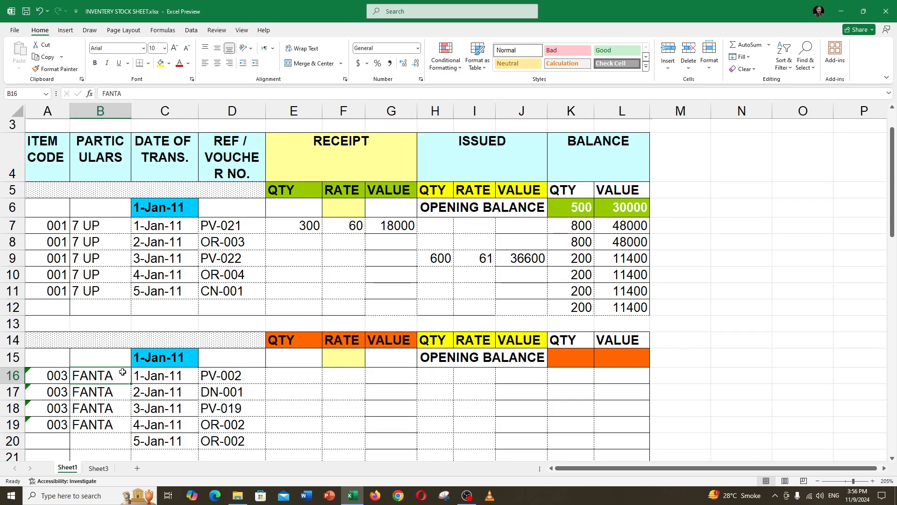
{"action": "left_click", "coordinate": [583, 355]}
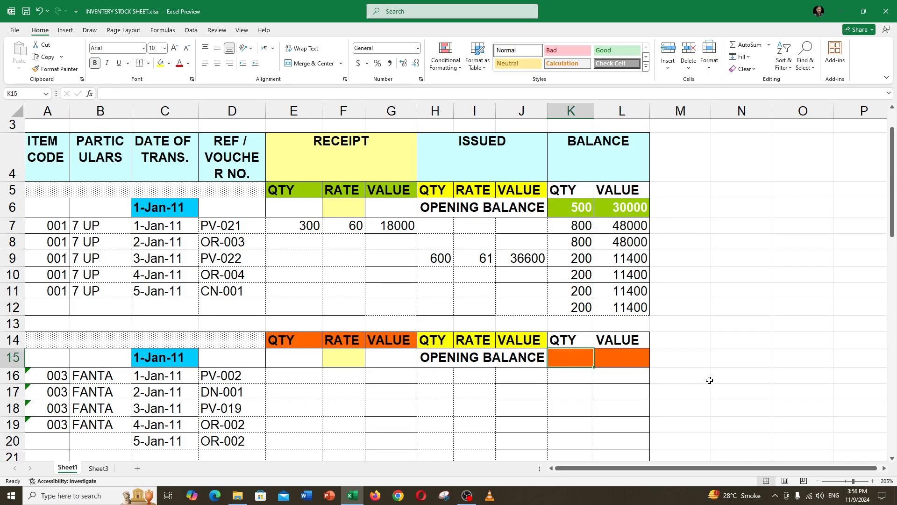
{"action": "scroll", "coordinate": [708, 380], "scroll_direction": "down", "scroll_amount": 1}
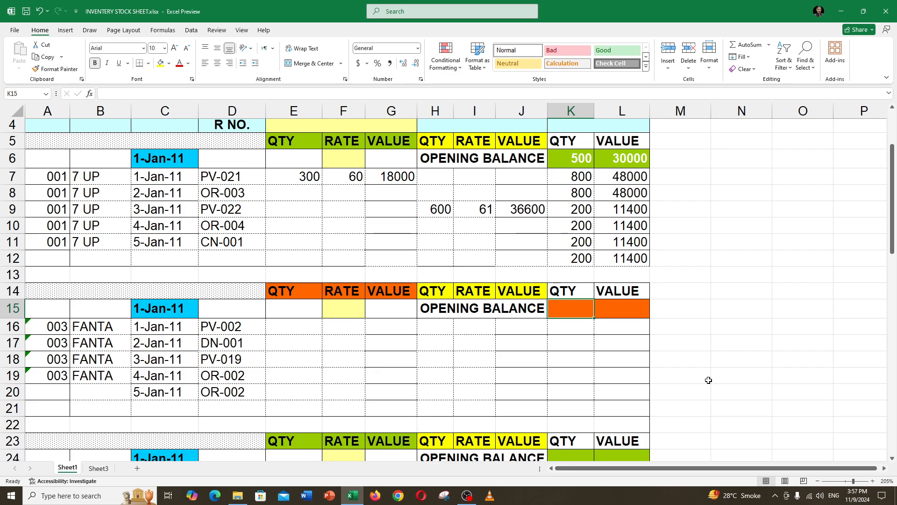
{"action": "type", "text": "300"}
{"action": "key", "text": "Tab"}
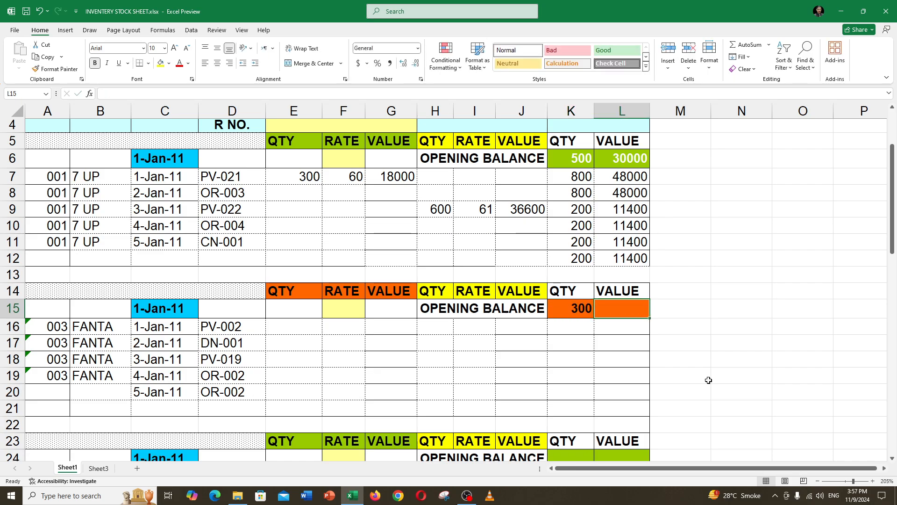
{"action": "type", "text": "="}
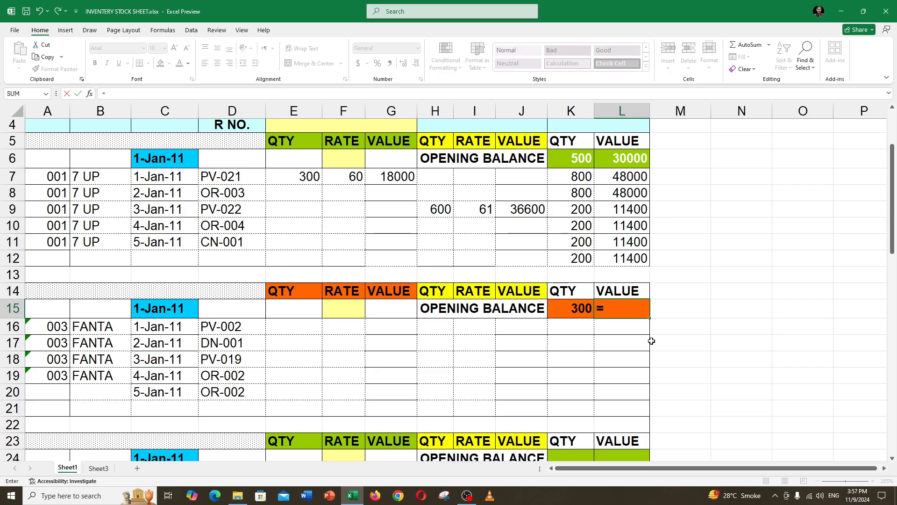
{"action": "left_click", "coordinate": [557, 308]}
{"action": "type", "text": "*60"}
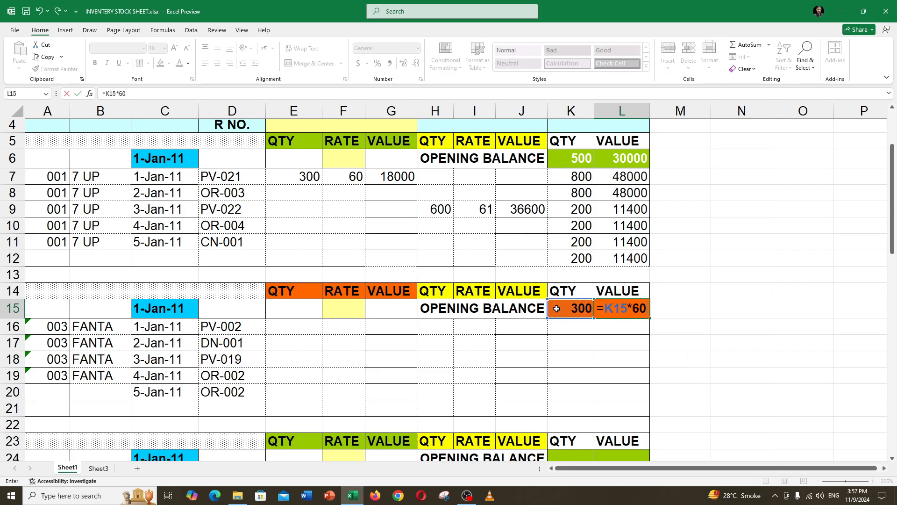
{"action": "key", "text": "Return"}
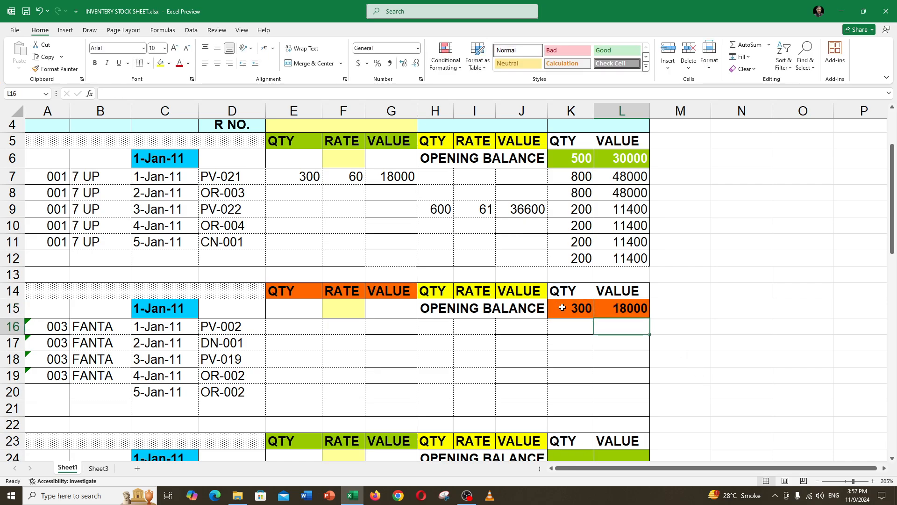
Step: Enter the FANTA receipt value formula =E16*F16 in G16
{"action": "left_click", "coordinate": [392, 325]}
{"action": "type", "text": "="}
{"action": "left_click", "coordinate": [282, 326]}
{"action": "type", "text": "*"}
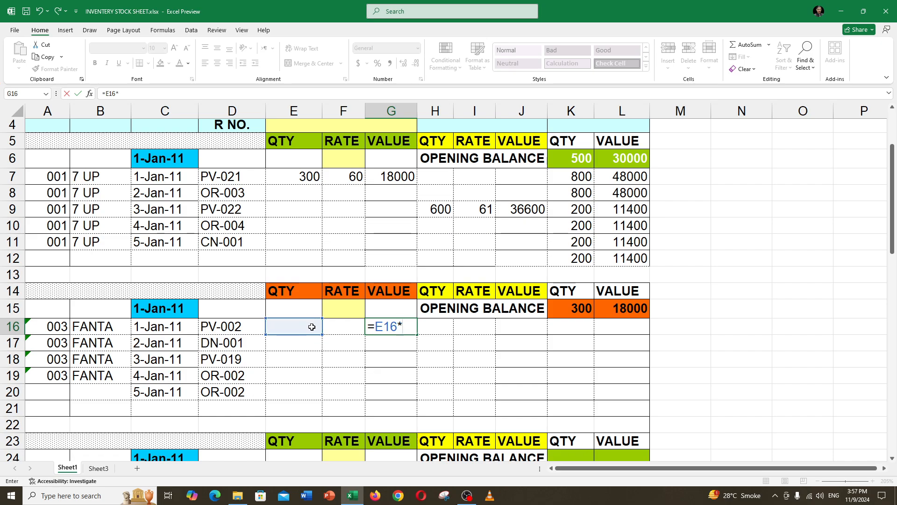
{"action": "left_click", "coordinate": [337, 326]}
{"action": "key", "text": "Return"}
Step: Enter the FANTA issued value formula =H16*I16 in J16 and fill it down to J21
{"action": "left_click", "coordinate": [513, 325]}
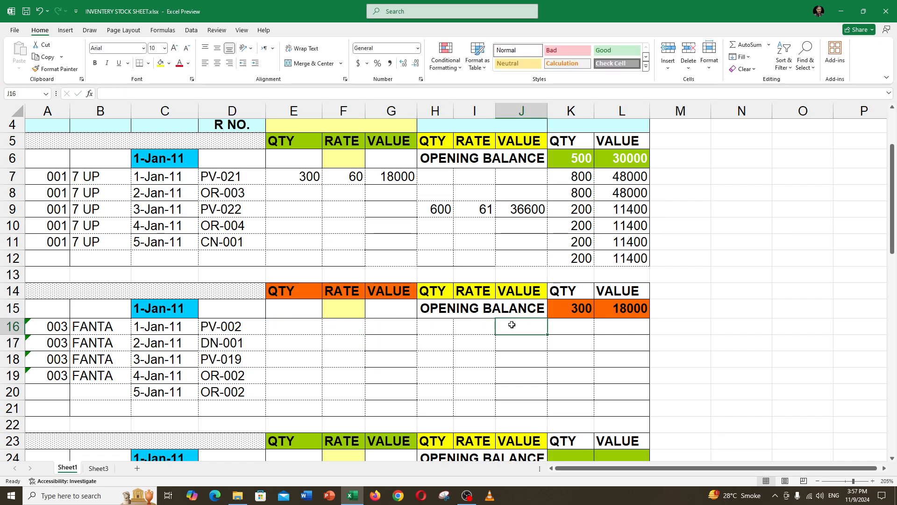
{"action": "type", "text": "="}
{"action": "left_click", "coordinate": [427, 326]}
{"action": "type", "text": "*"}
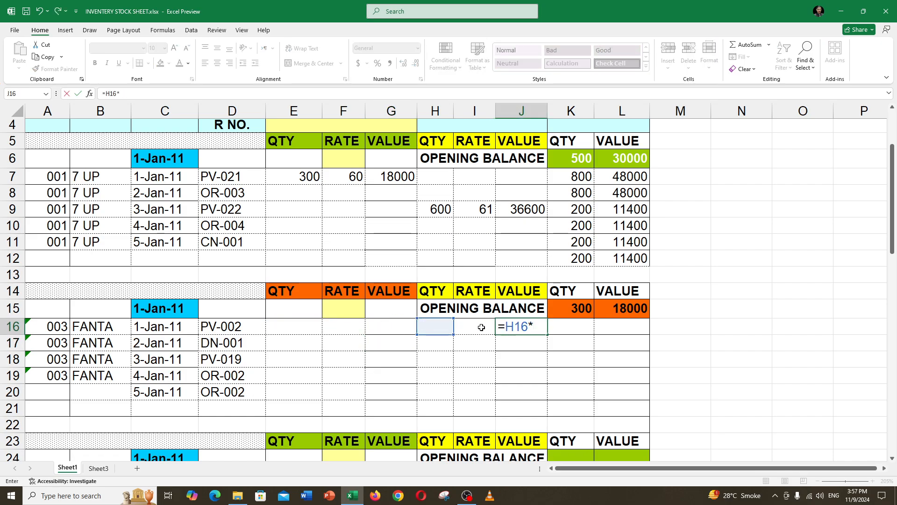
{"action": "left_click", "coordinate": [480, 326]}
{"action": "key", "text": "Return"}
{"action": "left_click", "coordinate": [518, 326]}
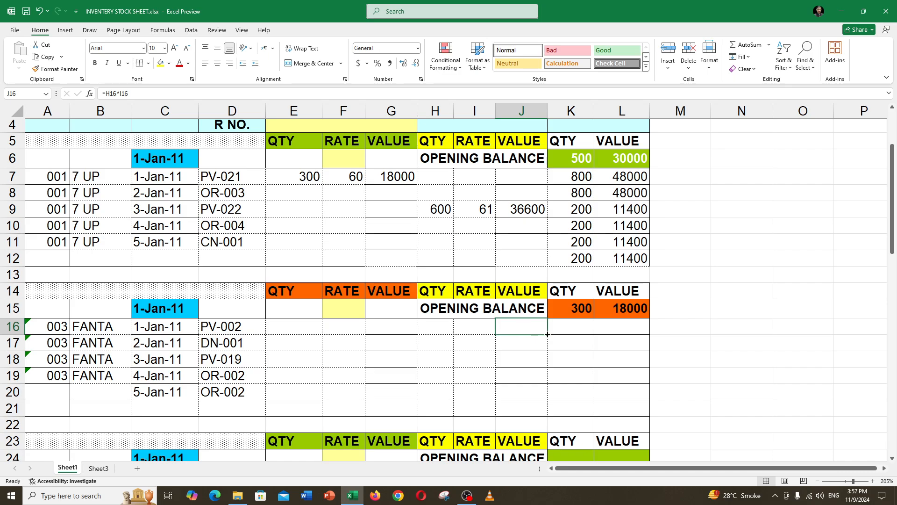
{"action": "left_click_drag", "start_coordinate": [546, 334], "coordinate": [539, 409]}
Step: Fill the FANTA receipt value formula from G16 down to G21
{"action": "left_click", "coordinate": [408, 330]}
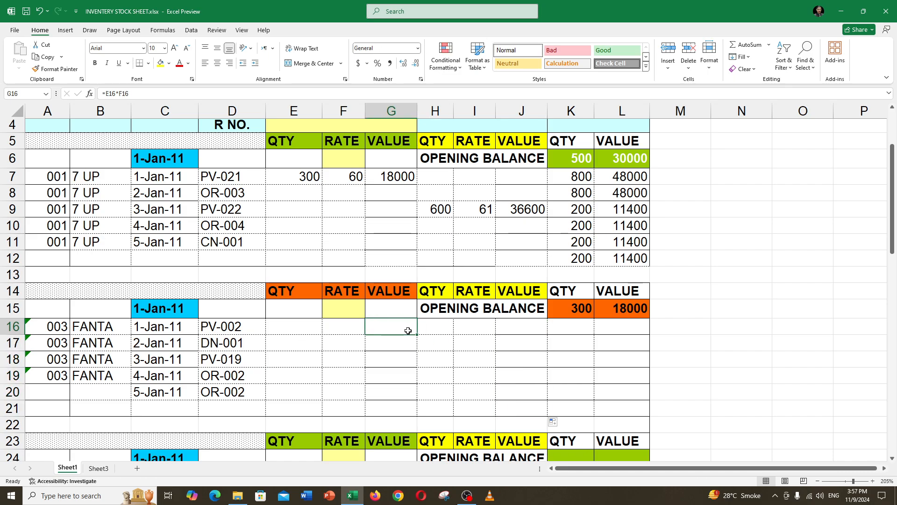
{"action": "left_click_drag", "start_coordinate": [418, 335], "coordinate": [417, 409]}
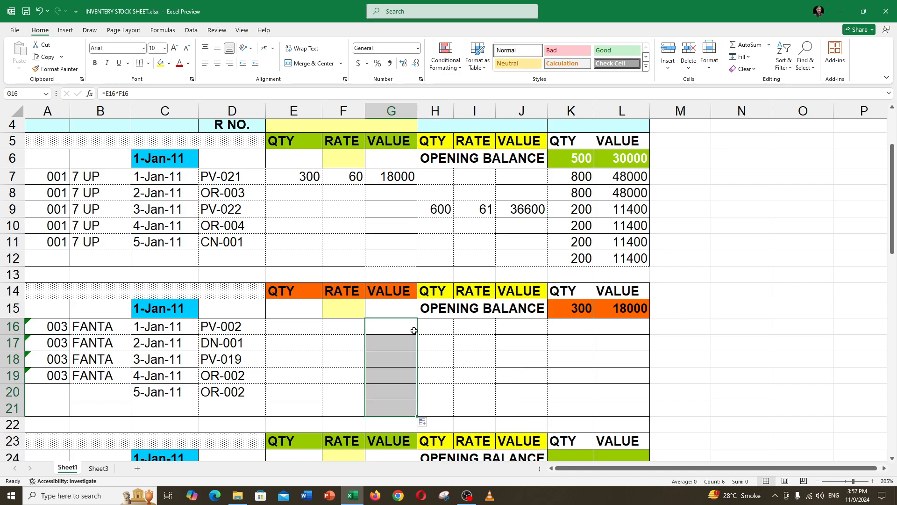
{"action": "left_click", "coordinate": [407, 351]}
Step: Enter the FANTA balance quantity formula =K15+E16-H16 in K16
{"action": "left_click", "coordinate": [584, 328]}
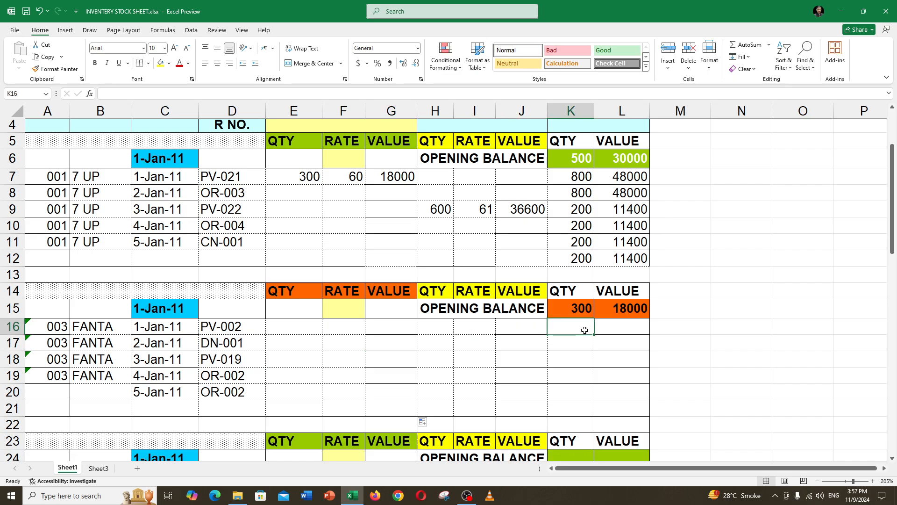
{"action": "type", "text": "="}
{"action": "left_click", "coordinate": [582, 307]}
{"action": "type", "text": "+"}
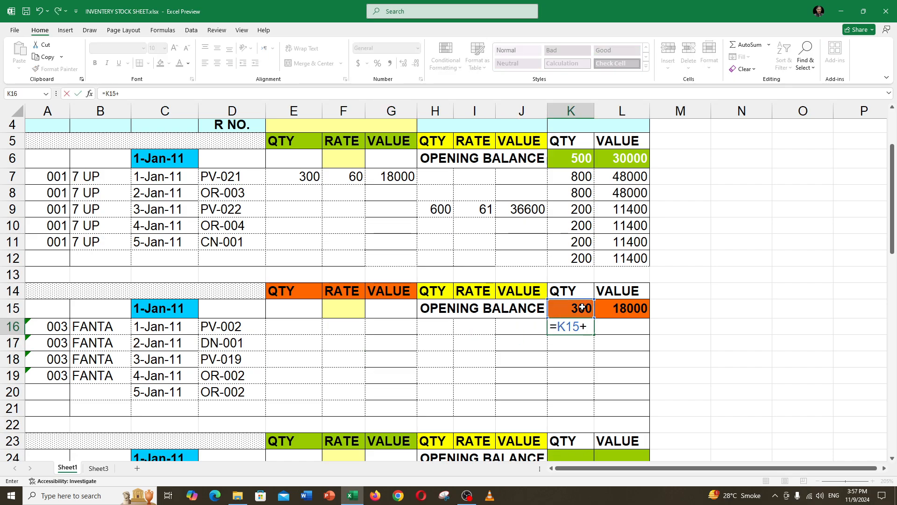
{"action": "left_click", "coordinate": [311, 326]}
{"action": "type", "text": "-"}
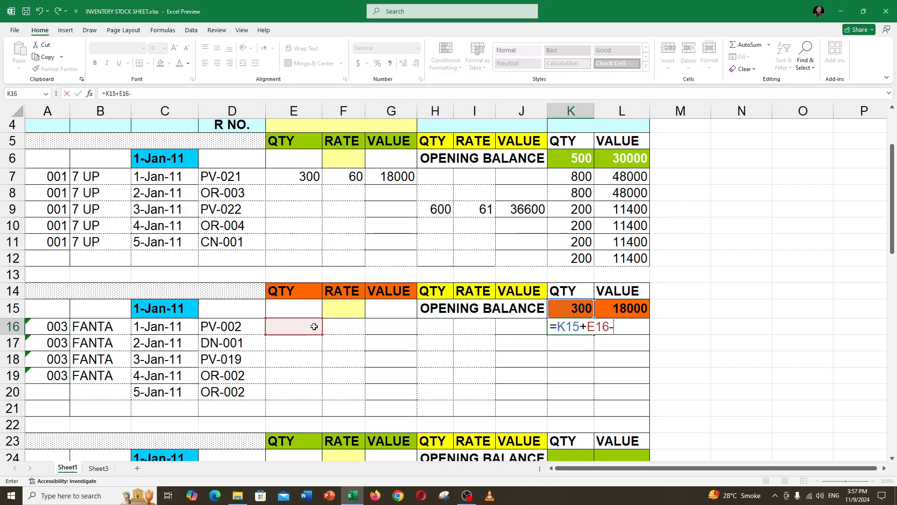
{"action": "left_click", "coordinate": [428, 327]}
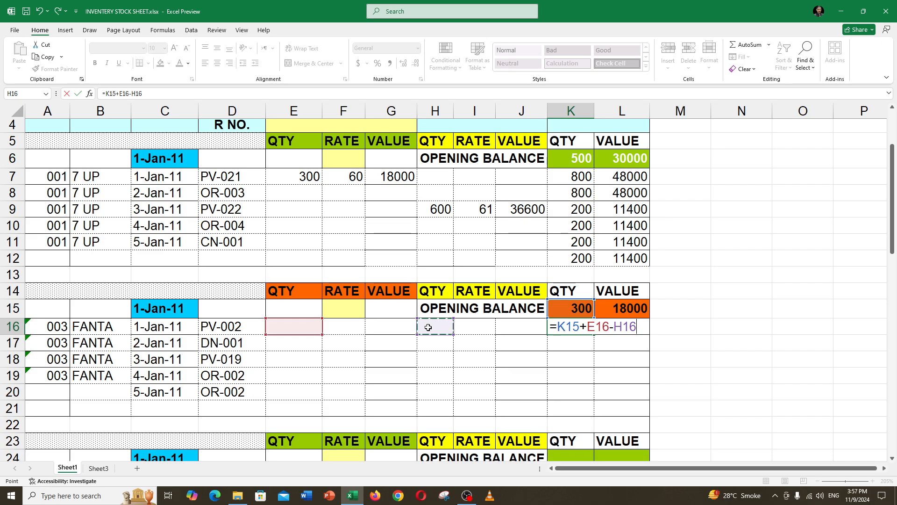
{"action": "key", "text": "Return"}
Step: Enter the FANTA balance value formula =L15+G16-J16 in L16 and fill K16:L16 down to row 21
{"action": "left_click", "coordinate": [603, 326]}
{"action": "type", "text": "="}
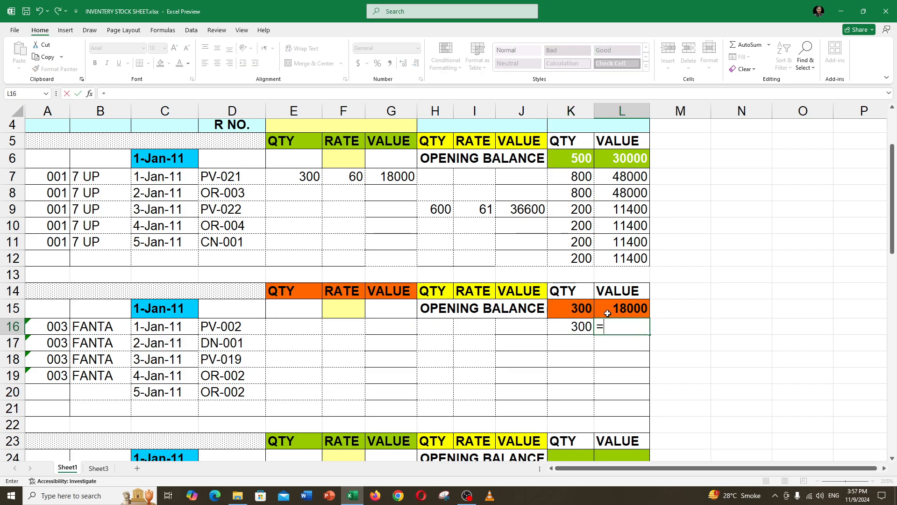
{"action": "left_click", "coordinate": [607, 309]}
{"action": "type", "text": "+"}
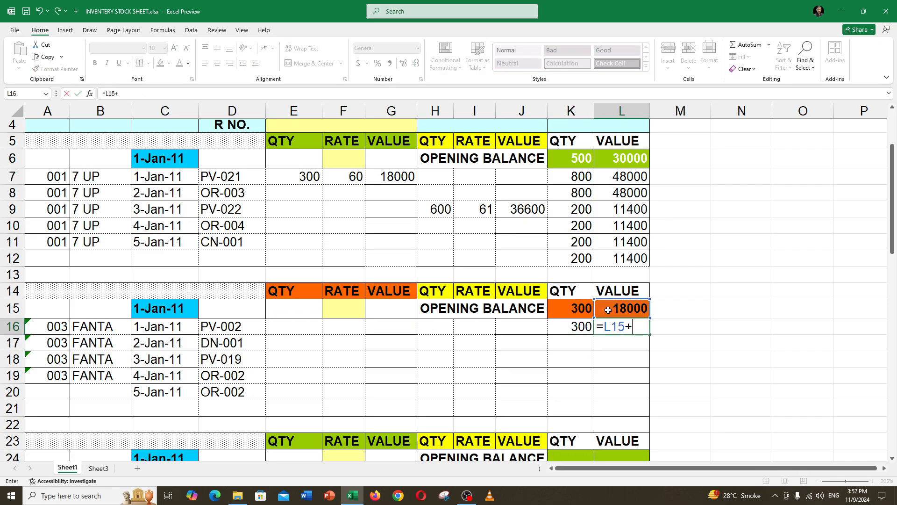
{"action": "left_click", "coordinate": [398, 326]}
{"action": "type", "text": "-"}
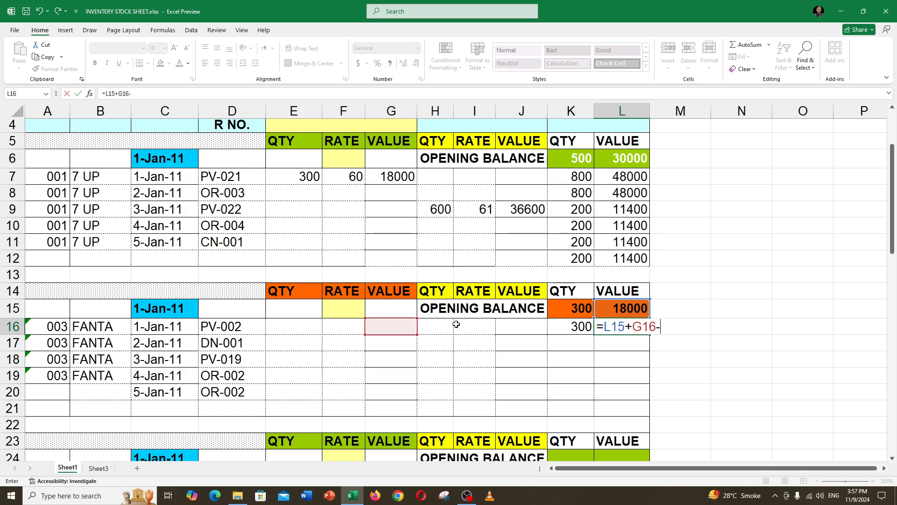
{"action": "left_click", "coordinate": [518, 326]}
{"action": "key", "text": "Return"}
{"action": "left_click_drag", "start_coordinate": [581, 326], "coordinate": [647, 414]}
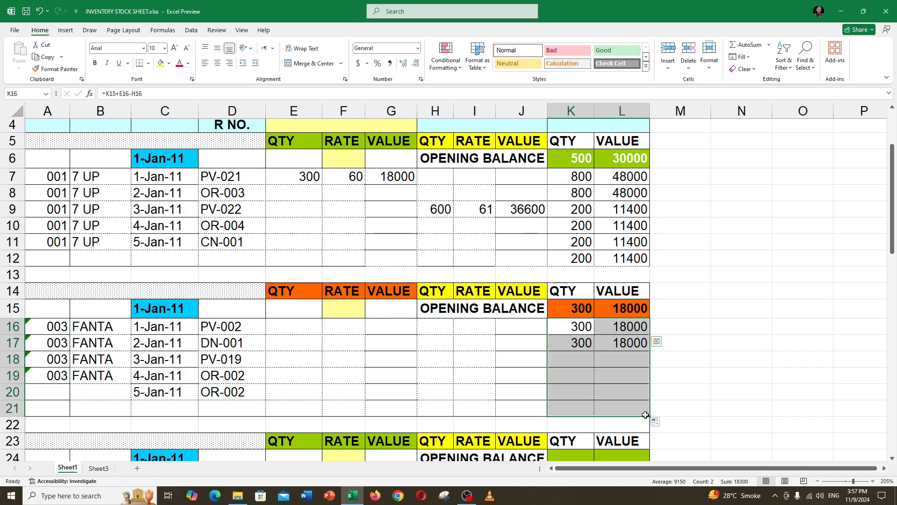
Step: Enter a FANTA receipt for voucher DN-001 with quantity 400 in E17 and rate 60 in F17
{"action": "left_click", "coordinate": [310, 343]}
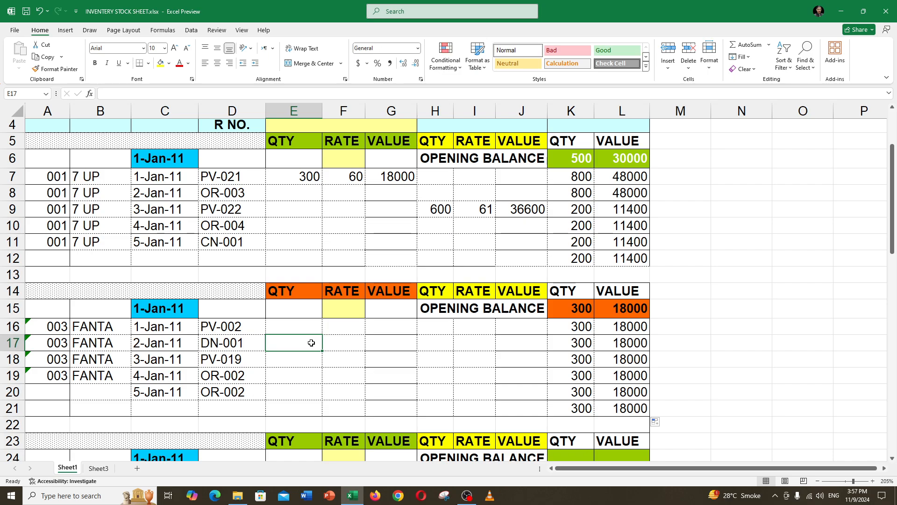
{"action": "type", "text": "400"}
{"action": "key", "text": "Return"}
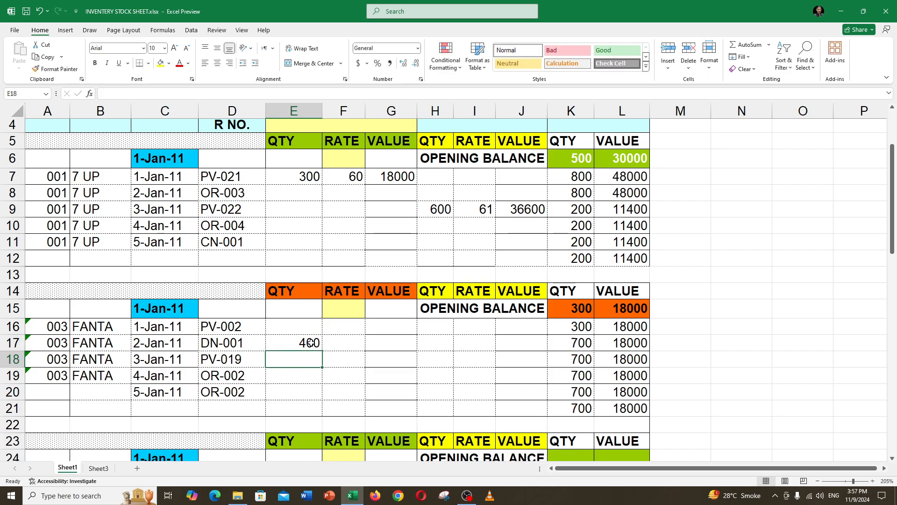
{"action": "key", "text": "Up"}
{"action": "key", "text": "Right"}
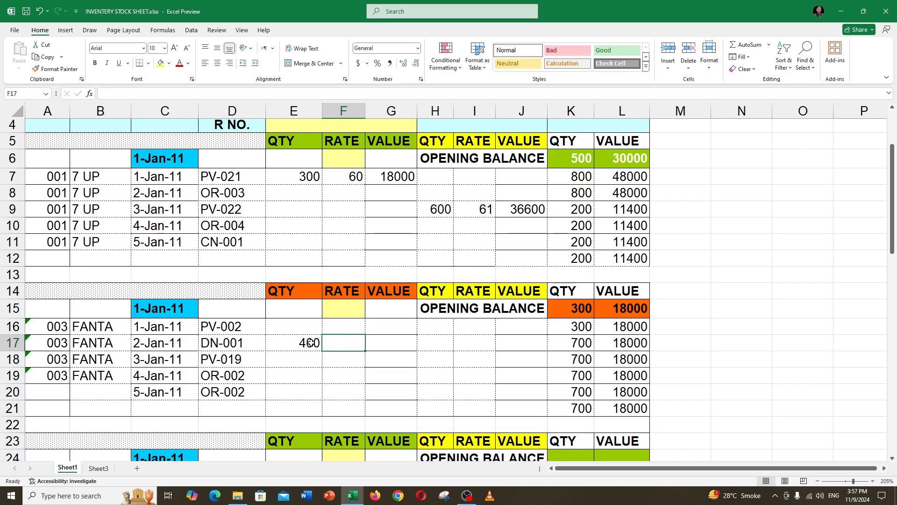
{"action": "type", "text": "60"}
{"action": "key", "text": "Return"}
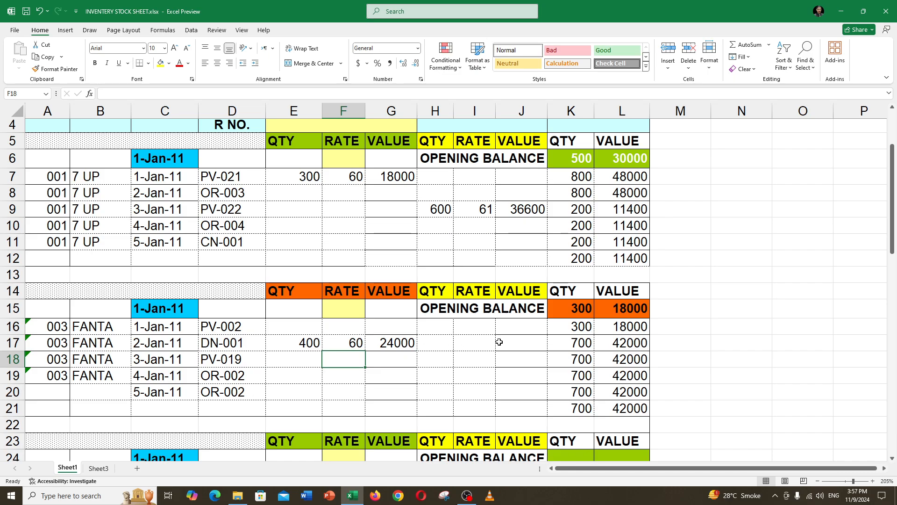
Step: Enter an issued quantity of 300 in H19 and rate of 61 in I19, and check the FANTA closing balance in row 21
{"action": "left_click", "coordinate": [442, 374]}
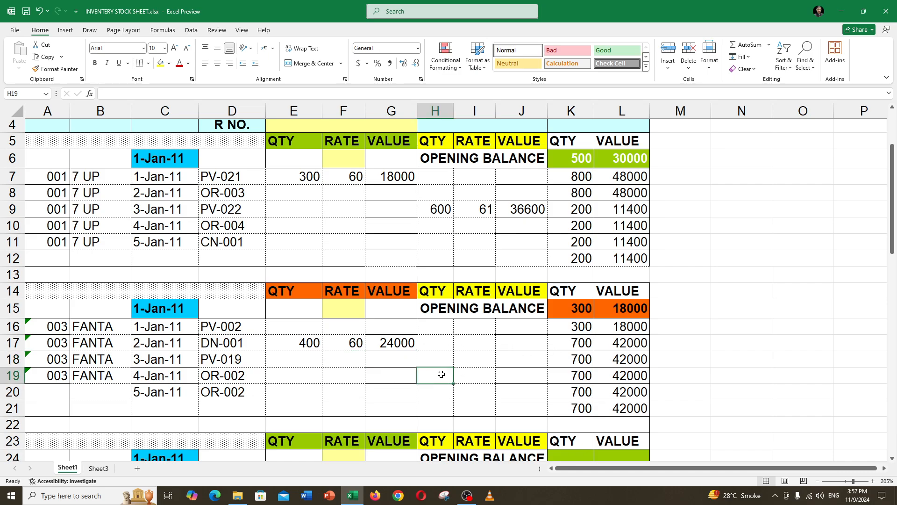
{"action": "type", "text": "300"}
{"action": "key", "text": "Return"}
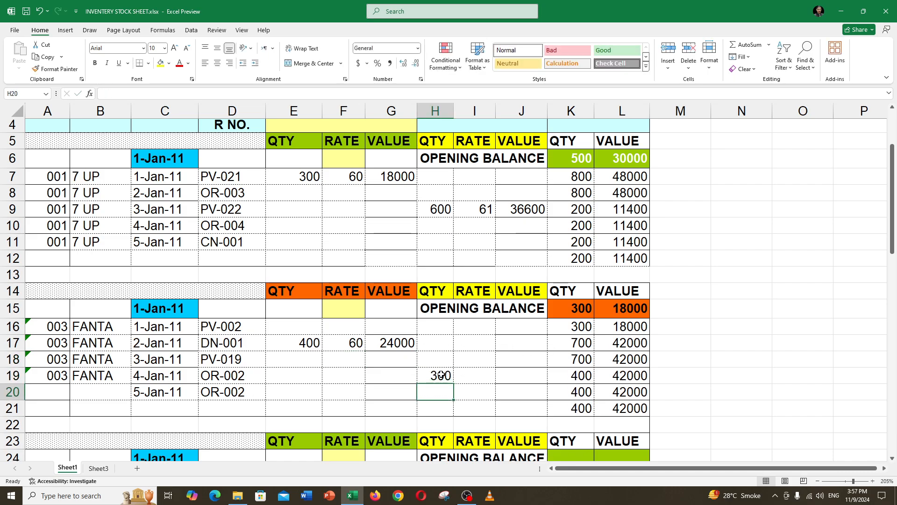
{"action": "left_click", "coordinate": [487, 376]}
{"action": "type", "text": "61"}
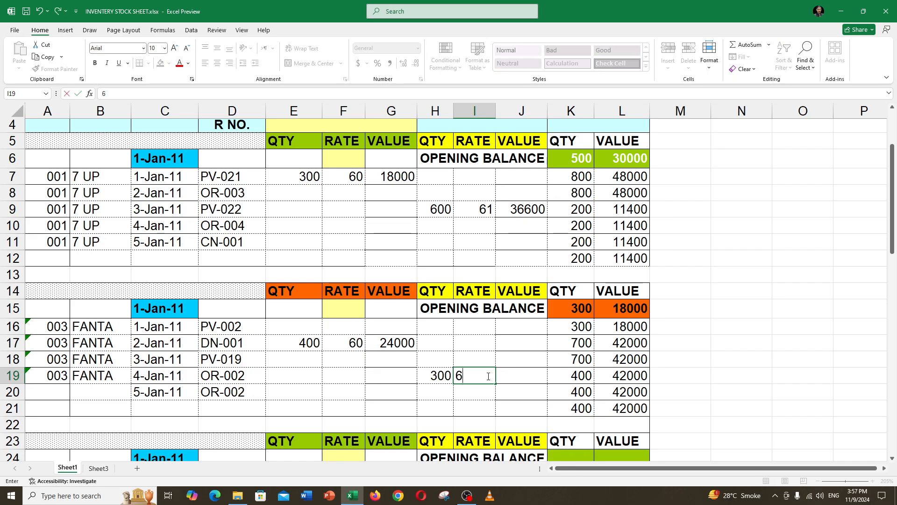
{"action": "key", "text": "Return"}
{"action": "left_click_drag", "start_coordinate": [444, 376], "coordinate": [512, 383]}
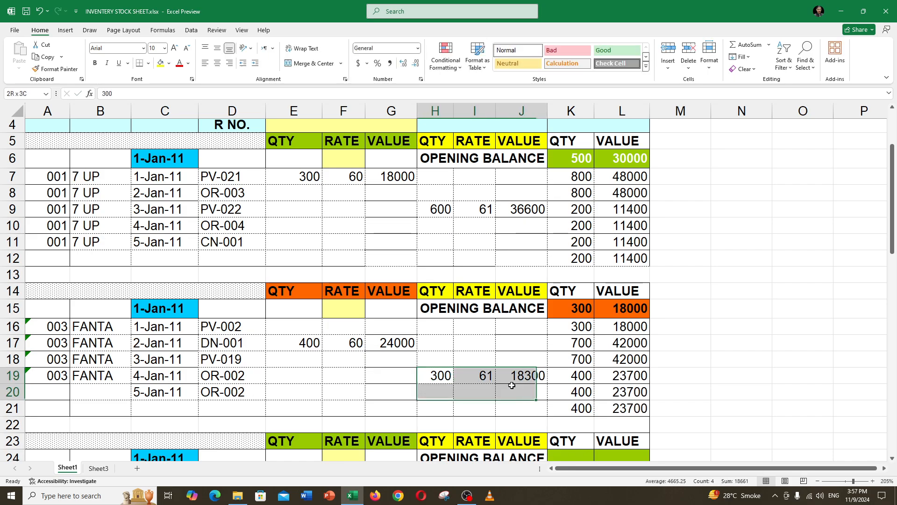
{"action": "left_click_drag", "start_coordinate": [580, 406], "coordinate": [624, 407]}
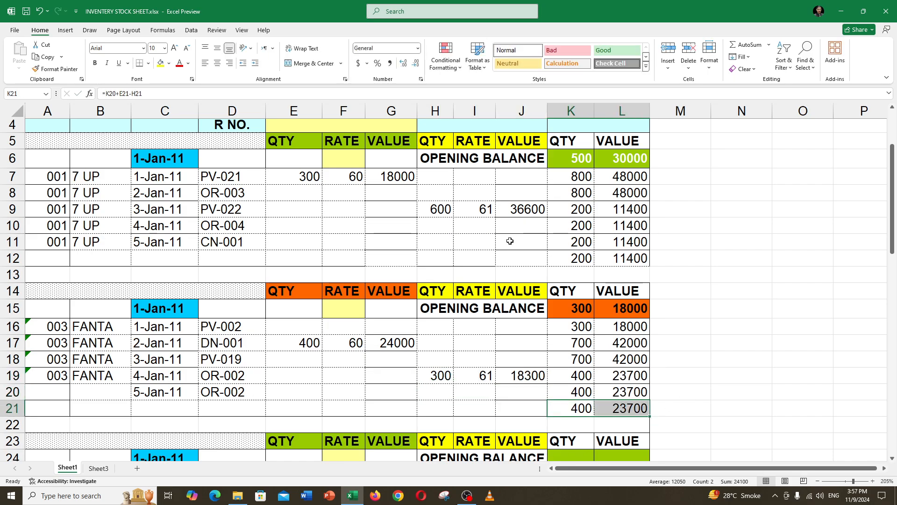
Step: Enter the SPRIT opening balance with quantity 300 in K24 and the value formula =K24*60 in L24
{"action": "scroll", "coordinate": [456, 276], "scroll_direction": "down", "scroll_amount": 3}
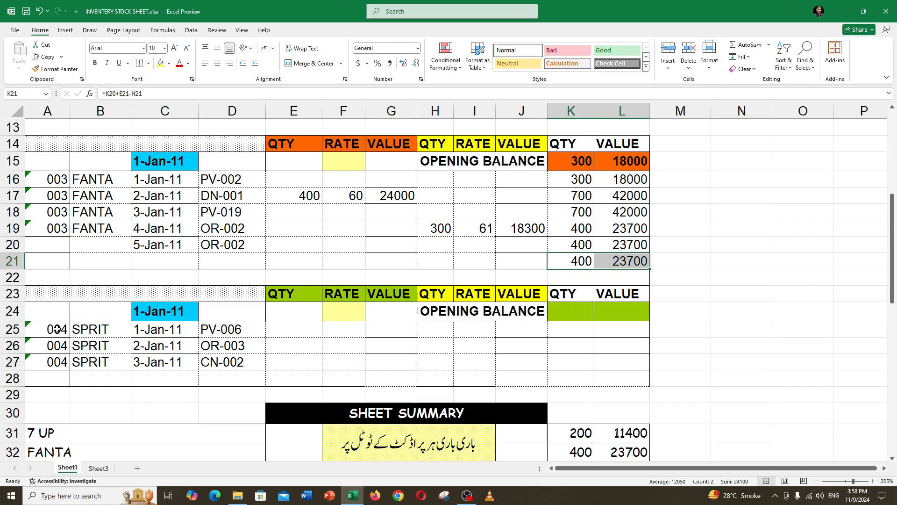
{"action": "left_click", "coordinate": [94, 329]}
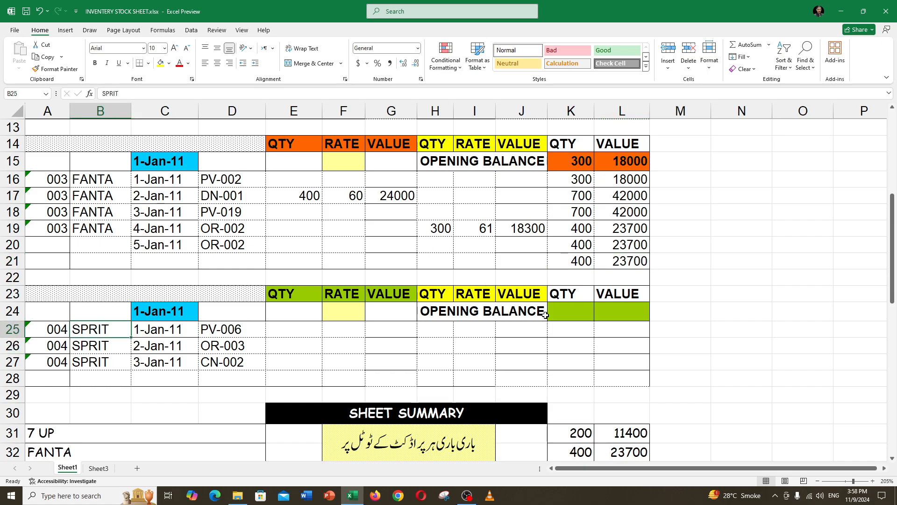
{"action": "left_click", "coordinate": [582, 311]}
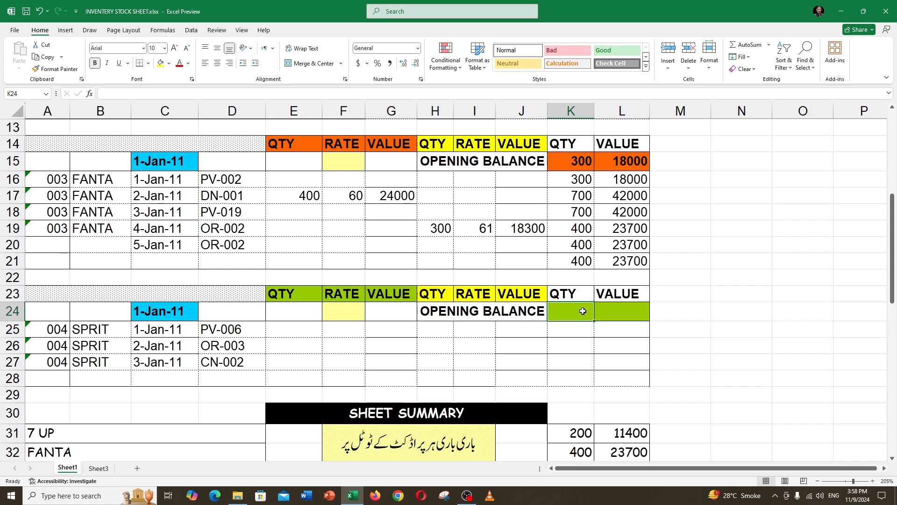
{"action": "type", "text": "300"}
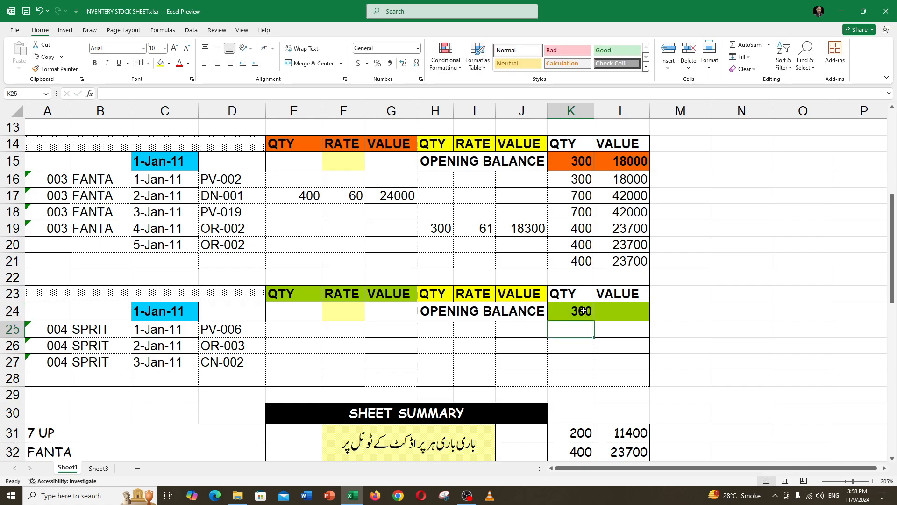
{"action": "left_click", "coordinate": [615, 311]}
{"action": "type", "text": "="}
{"action": "left_click", "coordinate": [560, 314]}
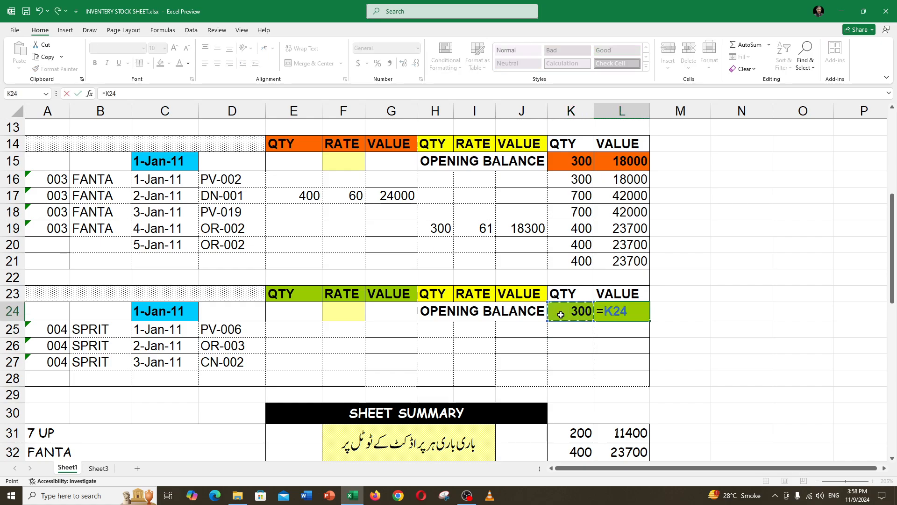
{"action": "type", "text": "*"}
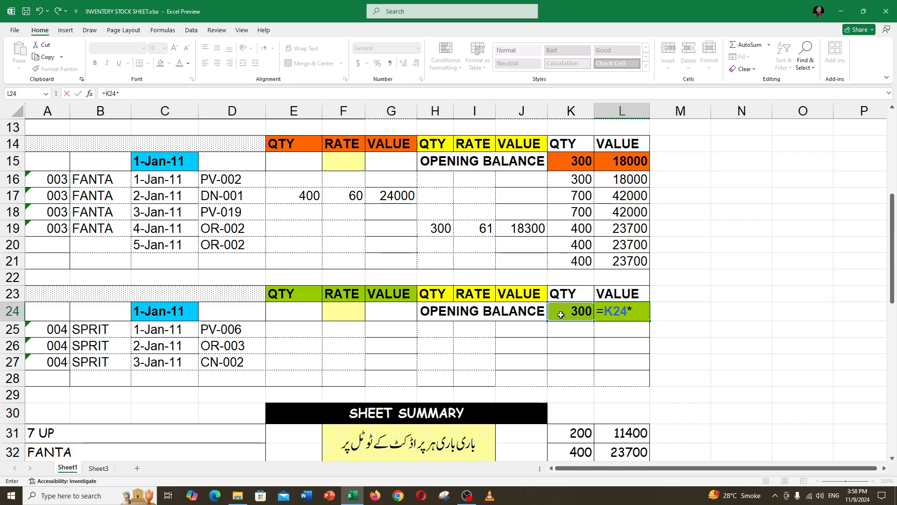
{"action": "key", "text": "Return"}
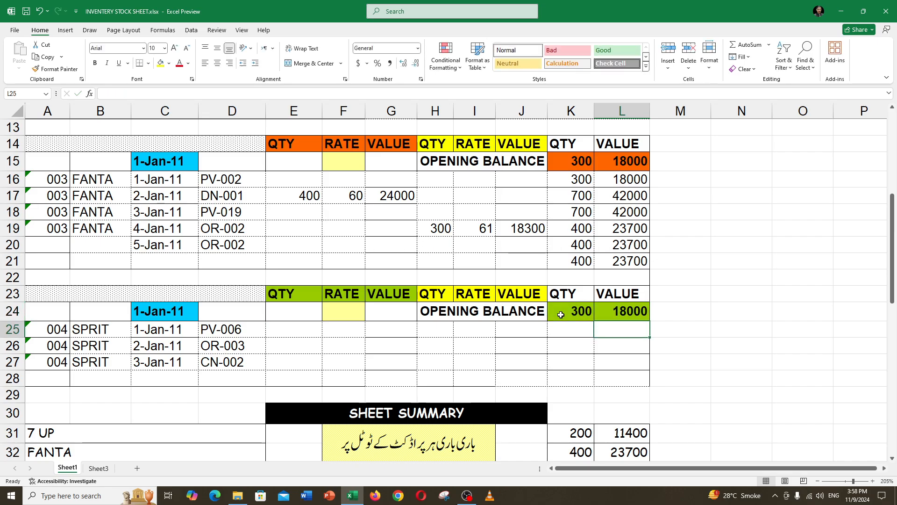
Step: Enter the SPRIT receipt value formula =E25*F25 in G25 and fill it down to G28
{"action": "left_click", "coordinate": [374, 331]}
{"action": "type", "text": "="}
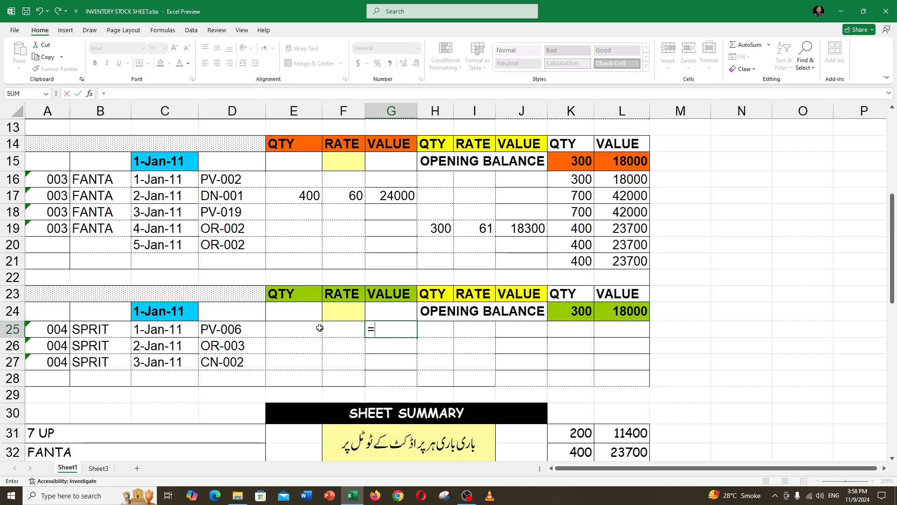
{"action": "left_click", "coordinate": [311, 325]}
{"action": "type", "text": "*"}
{"action": "left_click", "coordinate": [348, 327]}
{"action": "key", "text": "Return"}
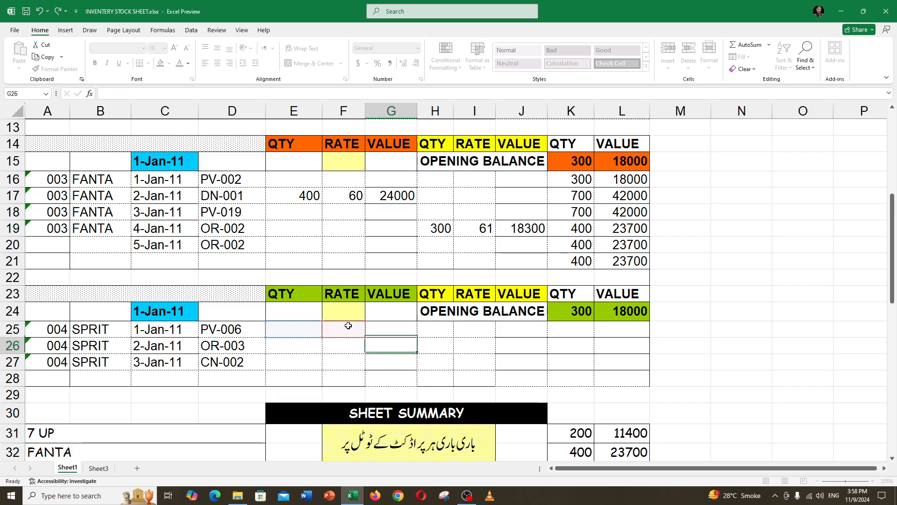
{"action": "left_click", "coordinate": [415, 334]}
{"action": "left_click_drag", "start_coordinate": [415, 333], "coordinate": [418, 382]}
Step: Enter the SPRIT issued value formula =H25*I25 in J25 and fill it down to J28
{"action": "left_click", "coordinate": [507, 334]}
{"action": "type", "text": "="}
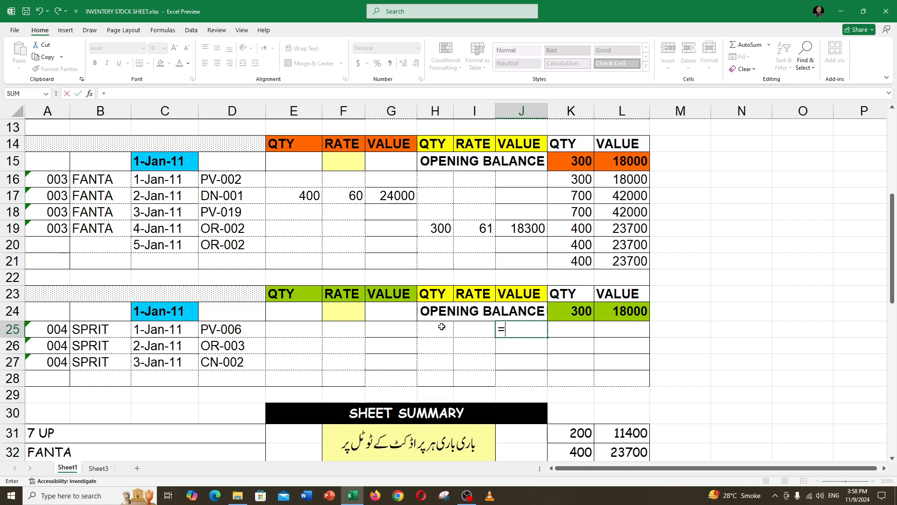
{"action": "left_click", "coordinate": [438, 326]}
{"action": "type", "text": "*"}
{"action": "left_click", "coordinate": [461, 329]}
{"action": "key", "text": "Return"}
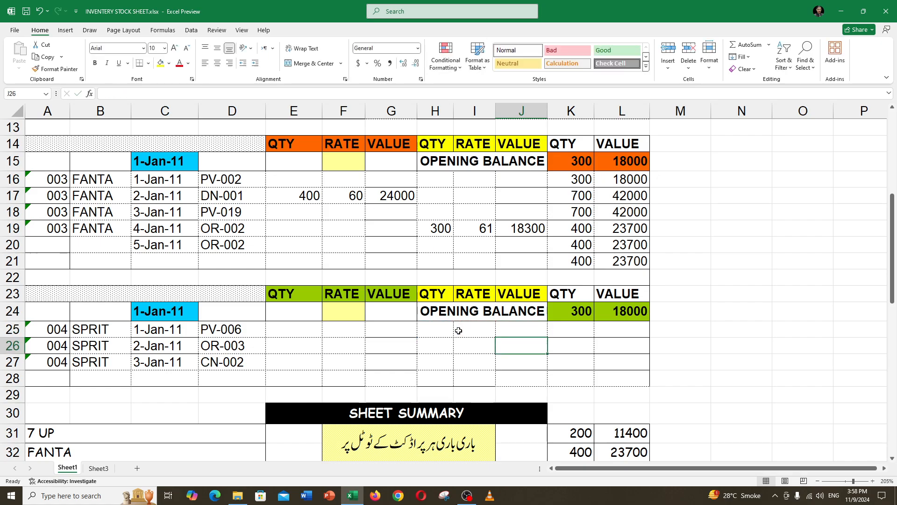
{"action": "left_click", "coordinate": [510, 334]}
{"action": "left_click_drag", "start_coordinate": [539, 339], "coordinate": [544, 383]}
Step: Enter the SPRIT balance quantity formula =K24+E25-H25 in K25
{"action": "left_click", "coordinate": [582, 330]}
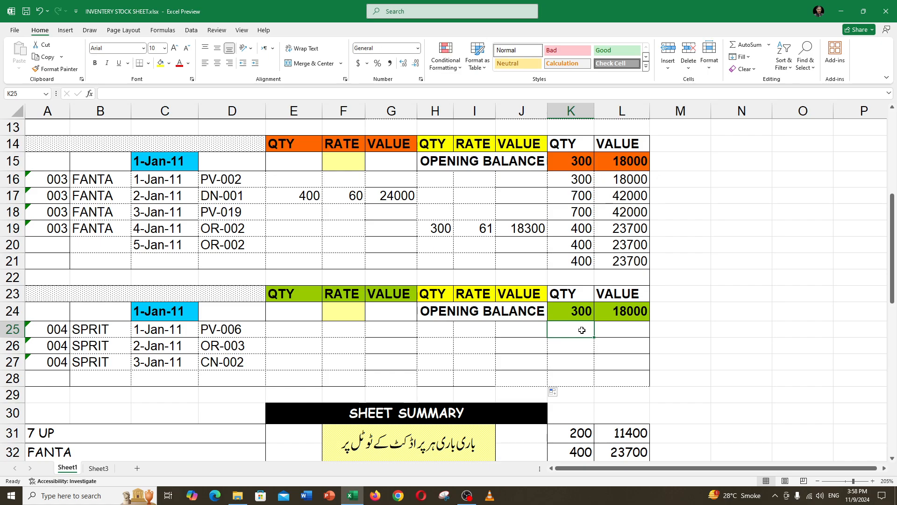
{"action": "type", "text": "="}
{"action": "left_click", "coordinate": [579, 316]}
{"action": "type", "text": "+"}
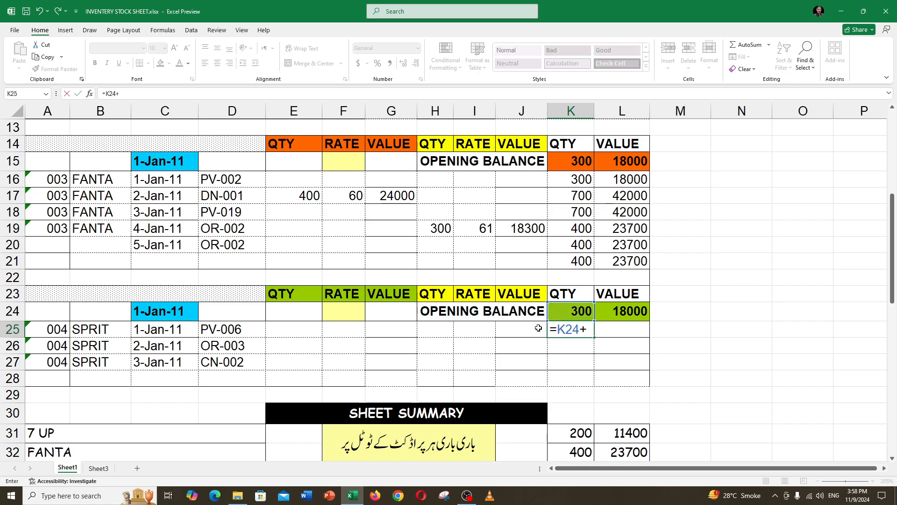
{"action": "left_click", "coordinate": [280, 333]}
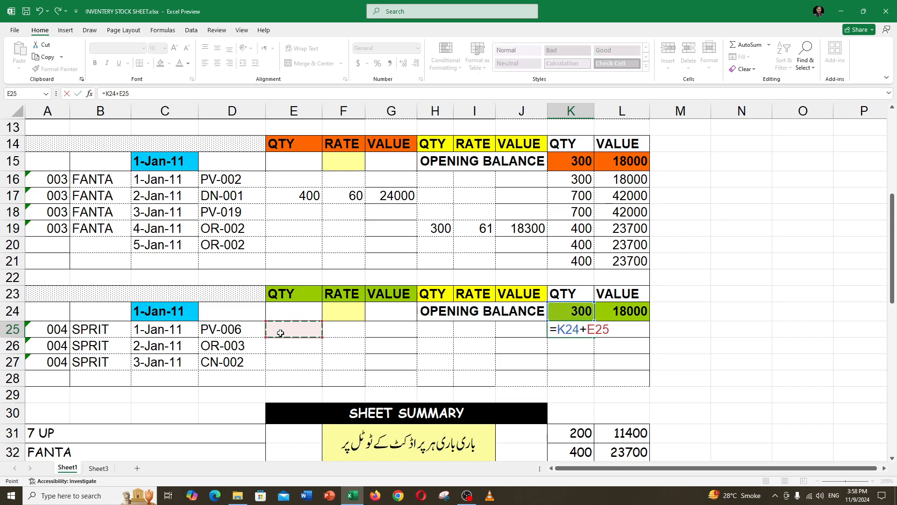
{"action": "type", "text": "-"}
{"action": "left_click", "coordinate": [447, 332]}
{"action": "key", "text": "Return"}
Step: Enter the SPRIT balance value formula =L24+G25-J25 in L25 and fill K25:L25 down to row 28
{"action": "left_click", "coordinate": [624, 329]}
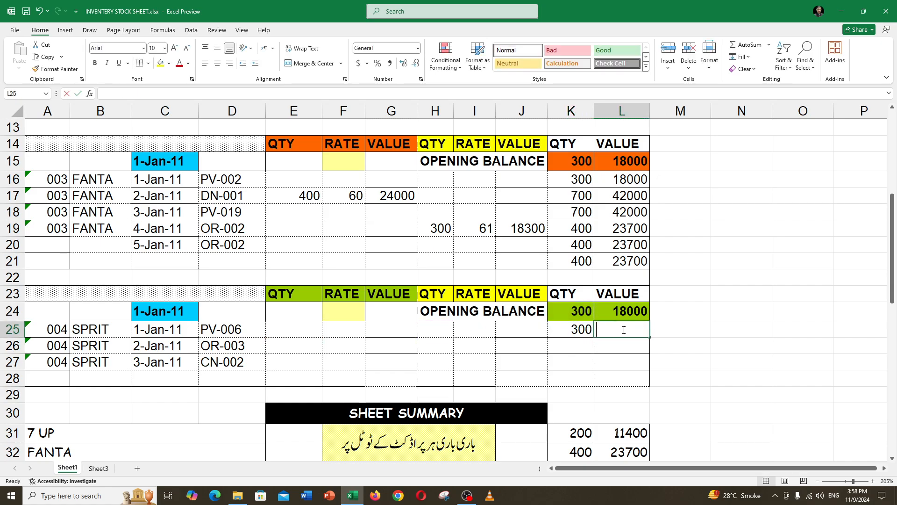
{"action": "type", "text": "="}
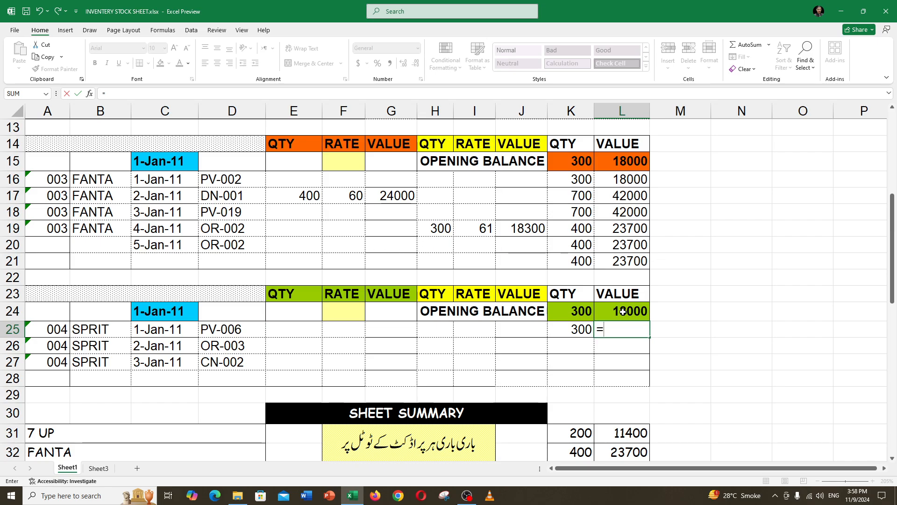
{"action": "left_click", "coordinate": [623, 311]}
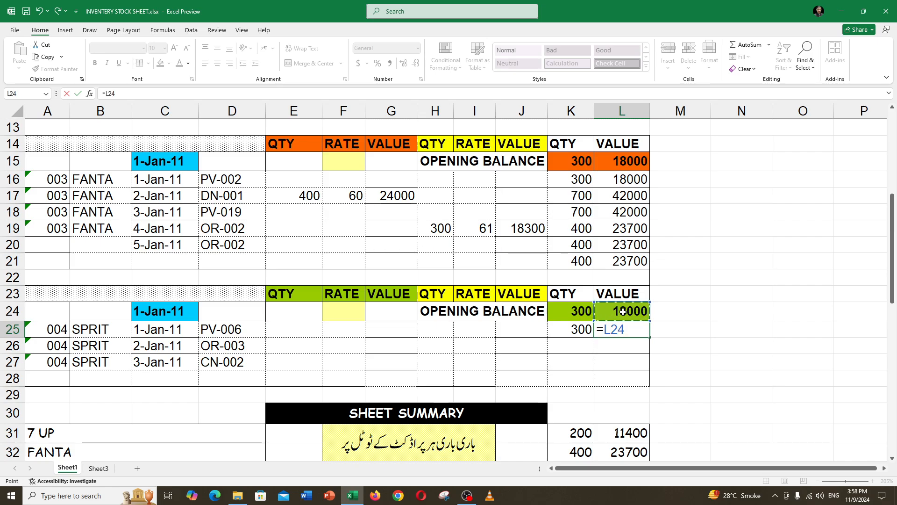
{"action": "type", "text": "+"}
{"action": "left_click", "coordinate": [398, 326]}
{"action": "type", "text": "-"}
{"action": "left_click", "coordinate": [514, 326]}
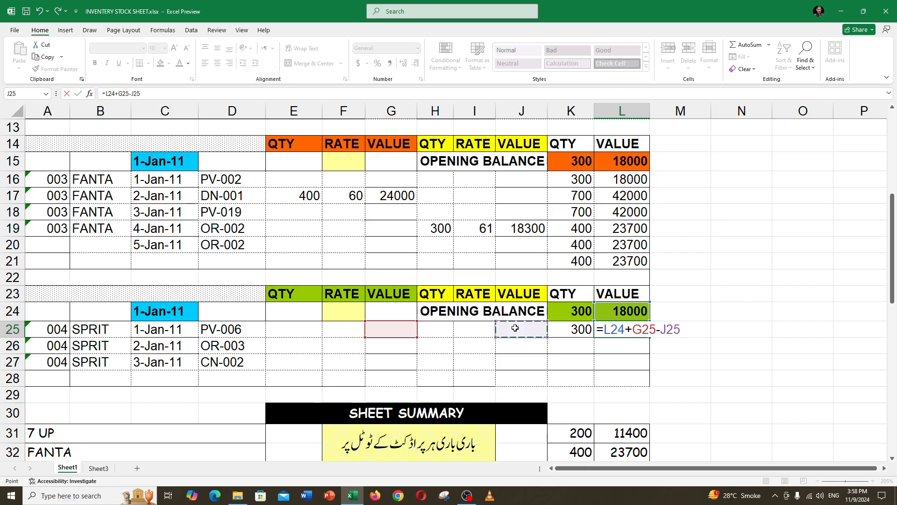
{"action": "key", "text": "Return"}
{"action": "left_click", "coordinate": [563, 328]}
{"action": "mouse_move", "coordinate": [562, 328]}
{"action": "left_mouse_down"}
{"action": "mouse_move", "coordinate": [644, 332]}
{"action": "mouse_move", "coordinate": [653, 346]}
{"action": "mouse_move", "coordinate": [644, 379]}
{"action": "left_mouse_up"}
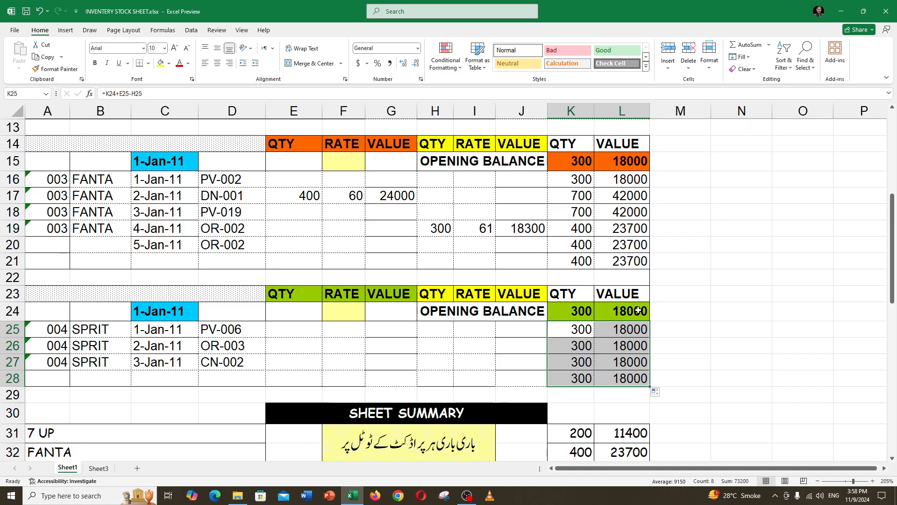
Step: Enter a SPRIT receipt quantity of 200 in E26 and rate of 60 in F26, and check the balance in K26
{"action": "left_click", "coordinate": [564, 316]}
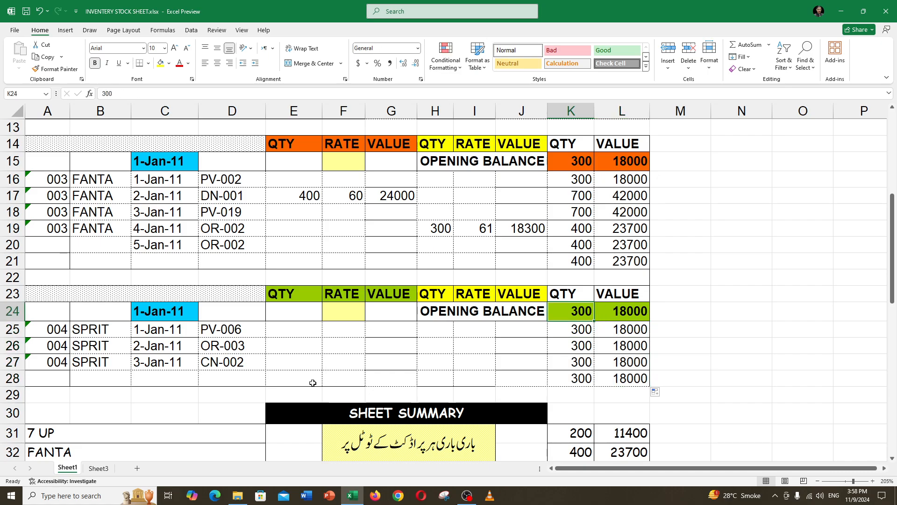
{"action": "left_click", "coordinate": [305, 347]}
{"action": "type", "text": "200"}
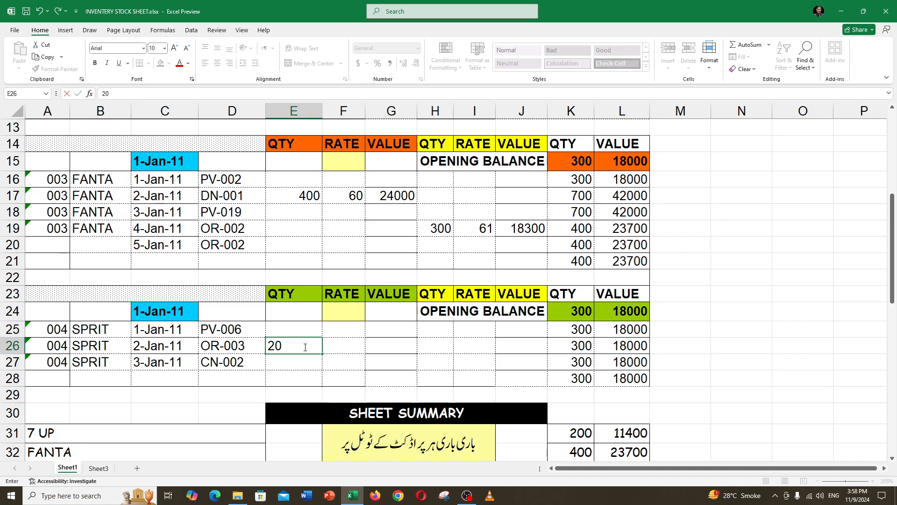
{"action": "key", "text": "Tab"}
{"action": "type", "text": "60"}
{"action": "key", "text": "Tab"}
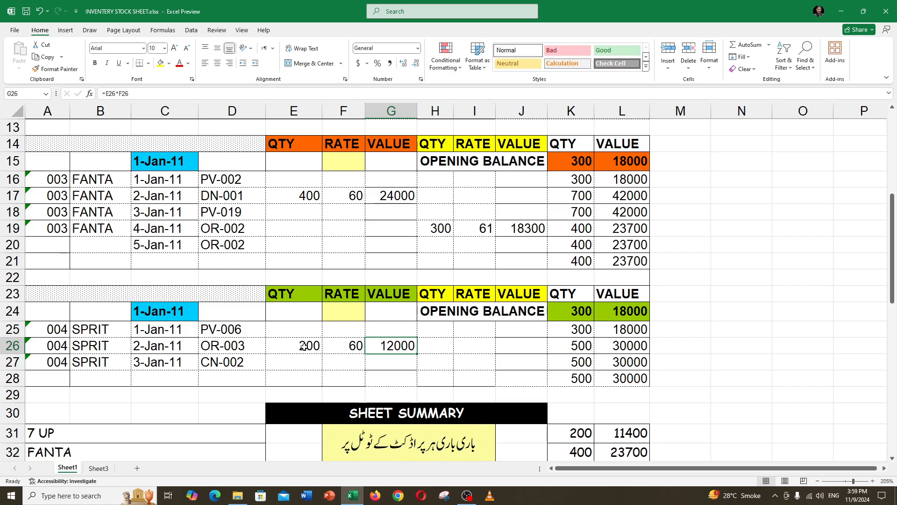
{"action": "left_click", "coordinate": [555, 346]}
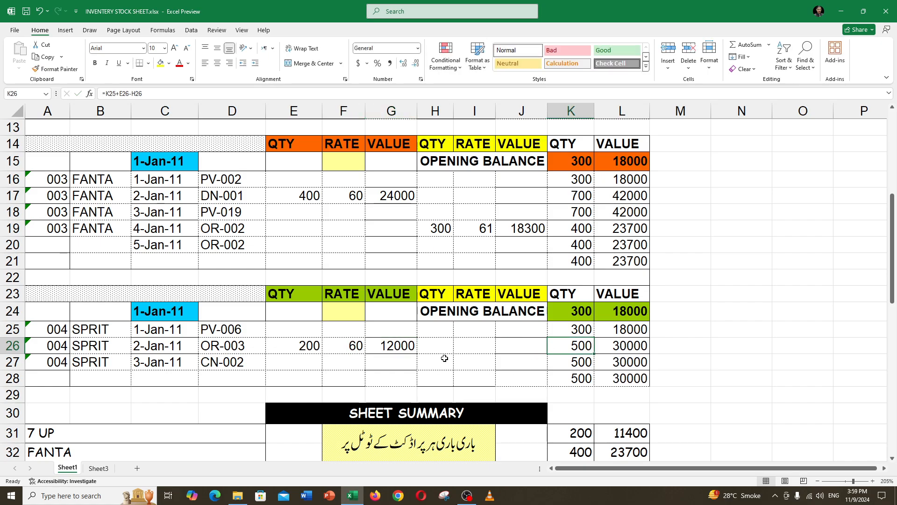
Step: Enter a SPRIT issued quantity of 300 in H27 and rate of 61 in I27, and check the closing balance in row 28
{"action": "left_click", "coordinate": [445, 358]}
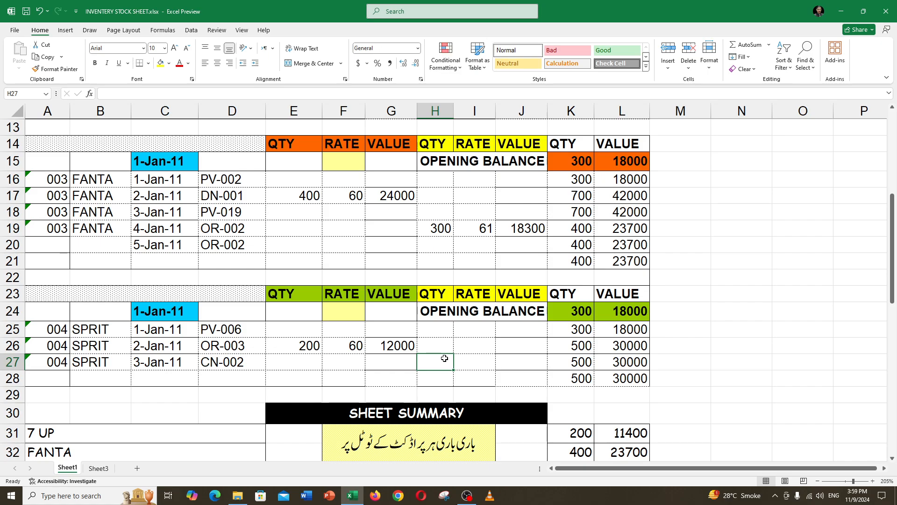
{"action": "type", "text": "300"}
{"action": "key", "text": "Tab"}
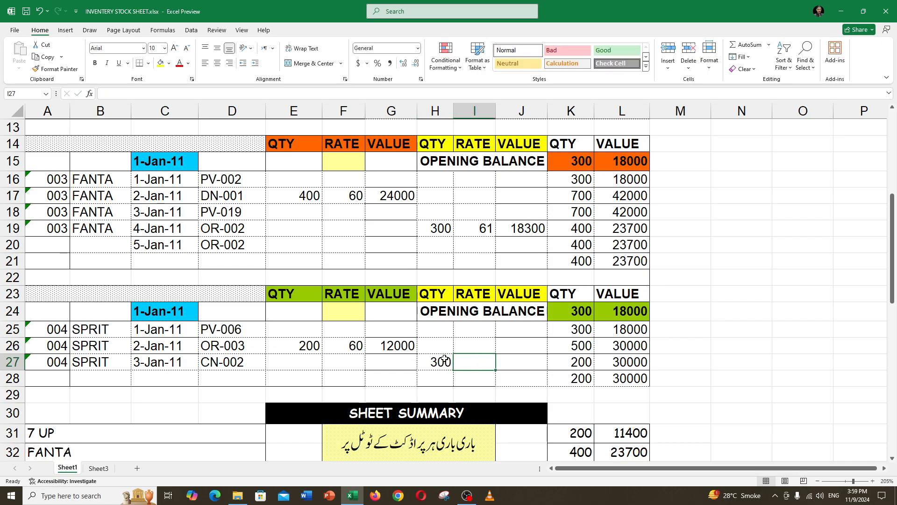
{"action": "type", "text": "61"}
{"action": "key", "text": "Return"}
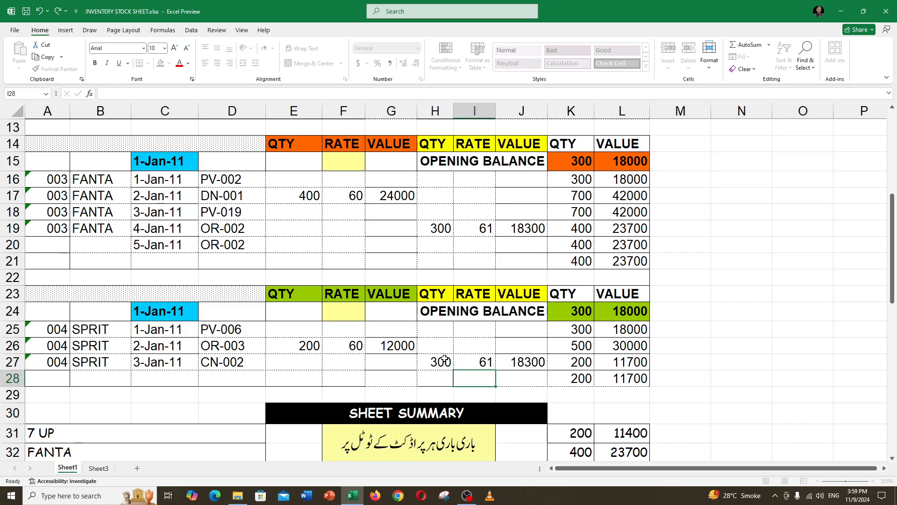
{"action": "left_click_drag", "start_coordinate": [572, 378], "coordinate": [607, 380]}
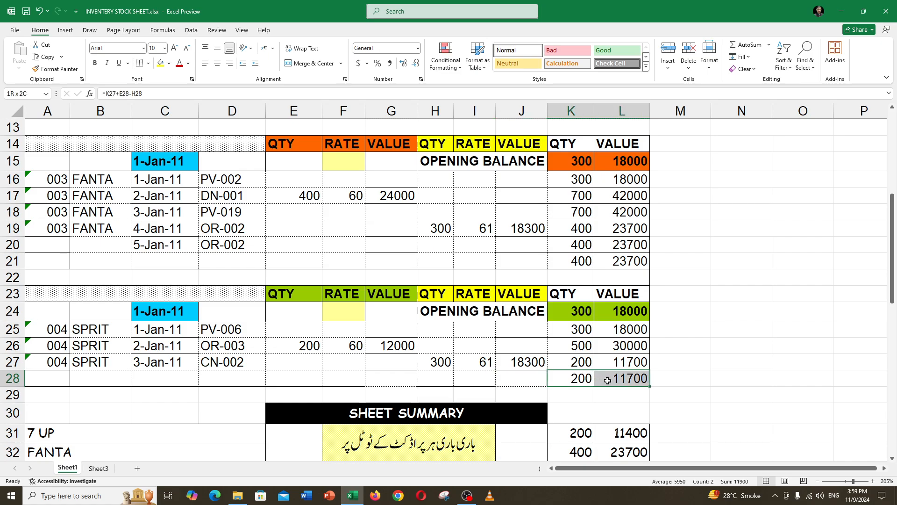
Step: Clear the existing quantity and value figures in K31:L34 of the sheet summary
{"action": "scroll", "coordinate": [589, 355], "scroll_direction": "down", "scroll_amount": 2}
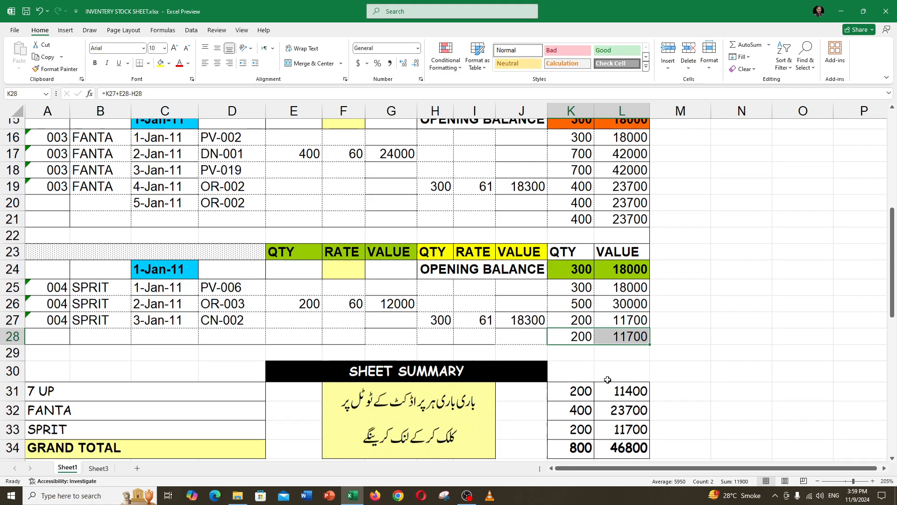
{"action": "left_click_drag", "start_coordinate": [573, 335], "coordinate": [628, 391]}
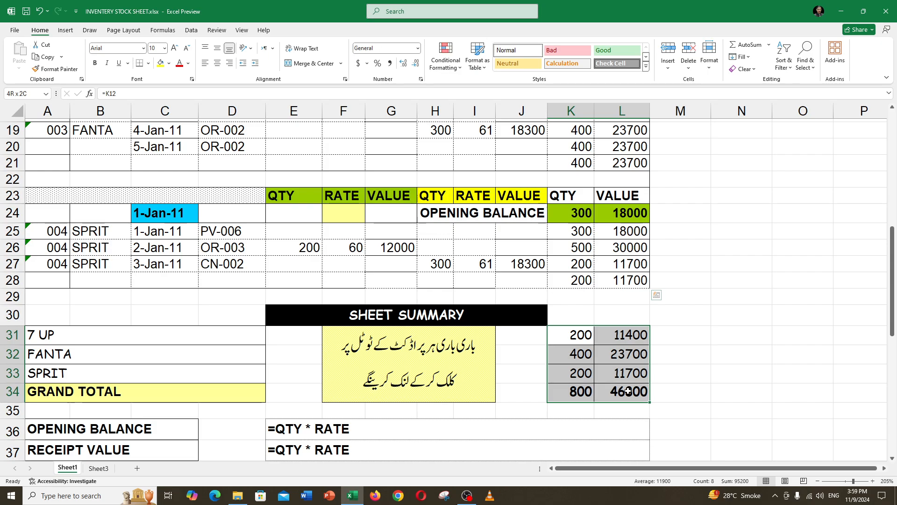
{"action": "key", "text": "Delete"}
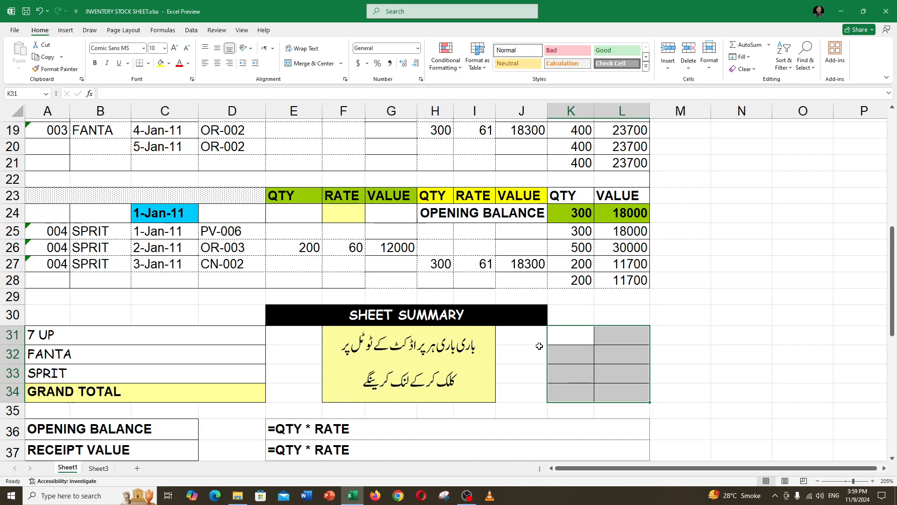
Step: Link the 7 UP summary quantity in K31 to its closing balance with the formula =K12
{"action": "left_click", "coordinate": [584, 337]}
{"action": "scroll", "coordinate": [627, 372], "scroll_direction": "up", "scroll_amount": 1}
{"action": "scroll", "coordinate": [627, 372], "scroll_direction": "up", "scroll_amount": 5}
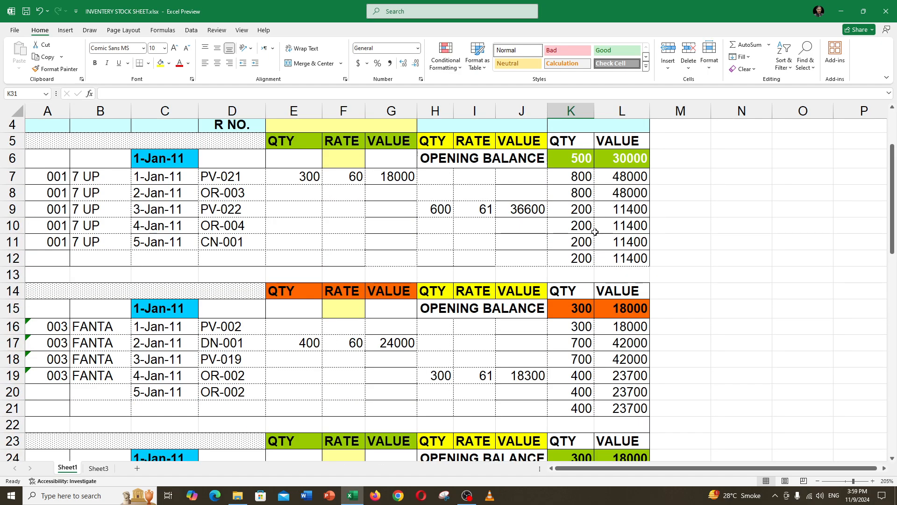
{"action": "left_click_drag", "start_coordinate": [573, 257], "coordinate": [620, 260]}
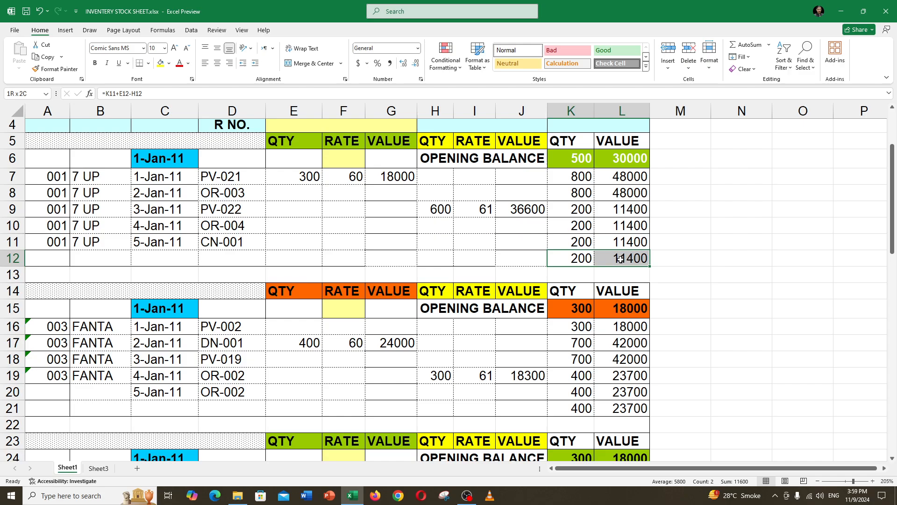
{"action": "scroll", "coordinate": [620, 259], "scroll_direction": "down", "scroll_amount": 4}
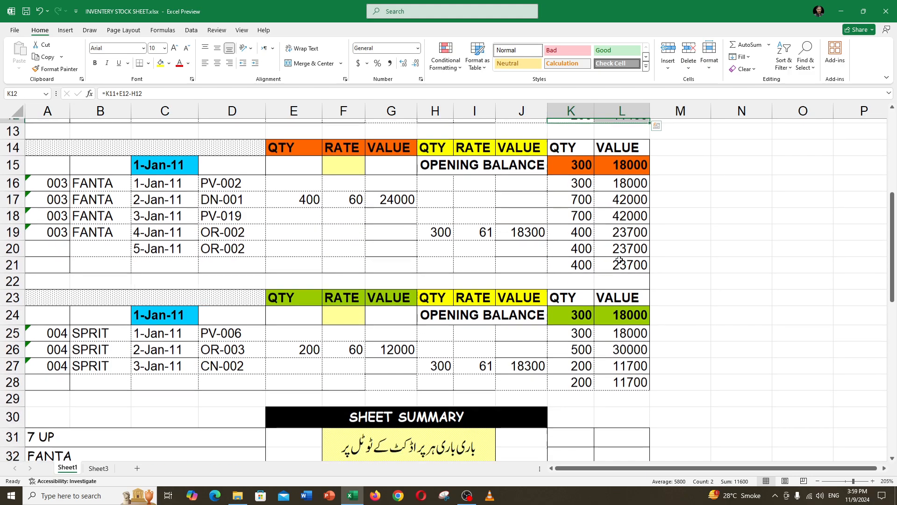
{"action": "left_click", "coordinate": [567, 389]}
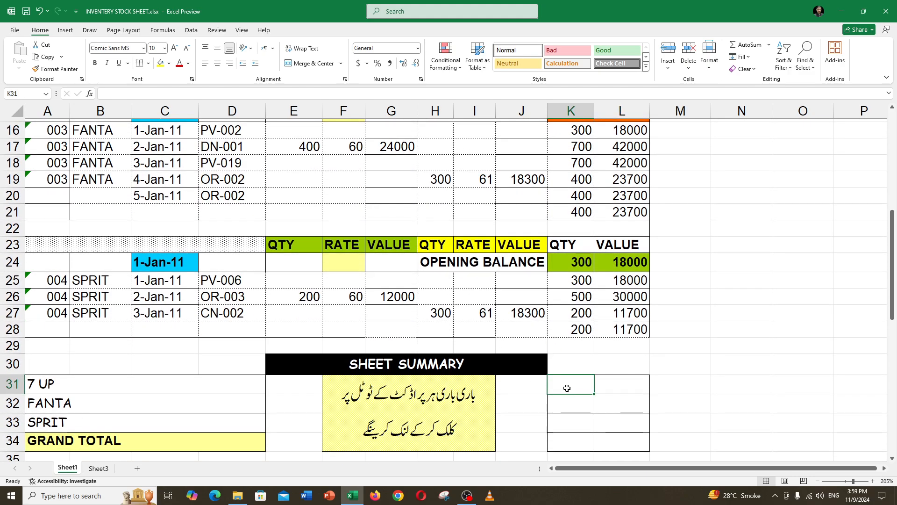
{"action": "type", "text": "="}
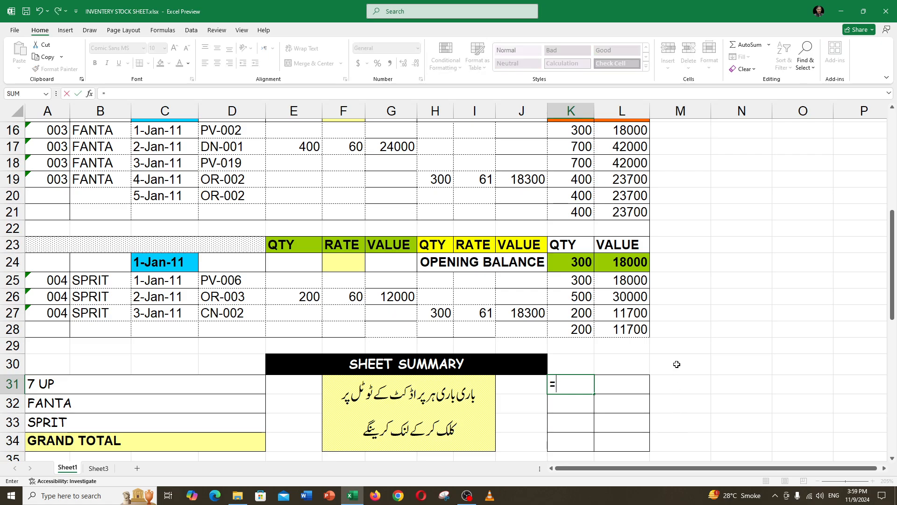
{"action": "scroll", "coordinate": [677, 364], "scroll_direction": "up", "scroll_amount": 3}
{"action": "left_click", "coordinate": [566, 212]}
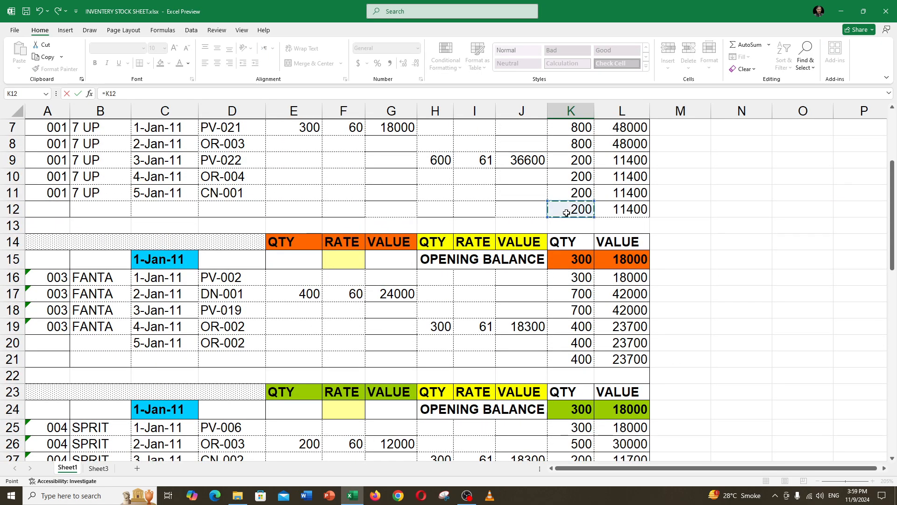
{"action": "key", "text": "Return"}
Step: Fill the 7 UP summary formula from K31 across to the value cell L31
{"action": "left_click", "coordinate": [567, 411]}
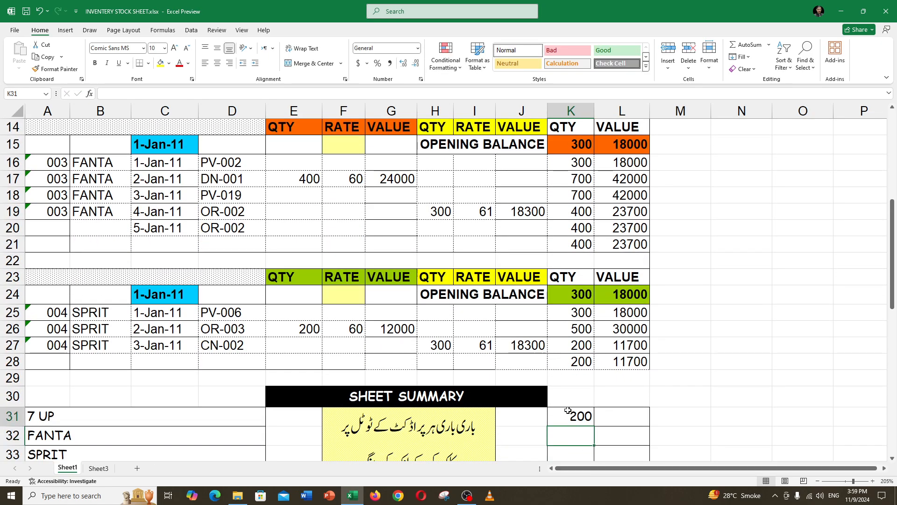
{"action": "scroll", "coordinate": [592, 402], "scroll_direction": "up", "scroll_amount": 2}
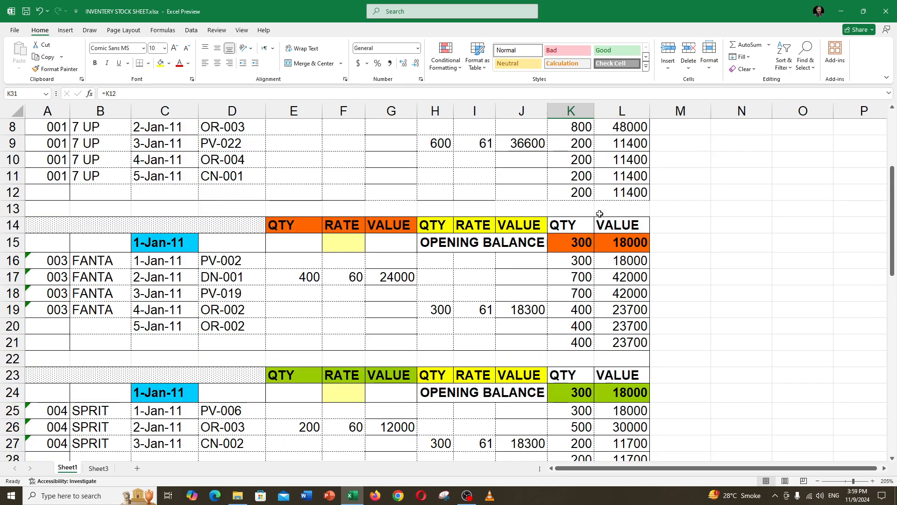
{"action": "scroll", "coordinate": [599, 340], "scroll_direction": "down", "scroll_amount": 2}
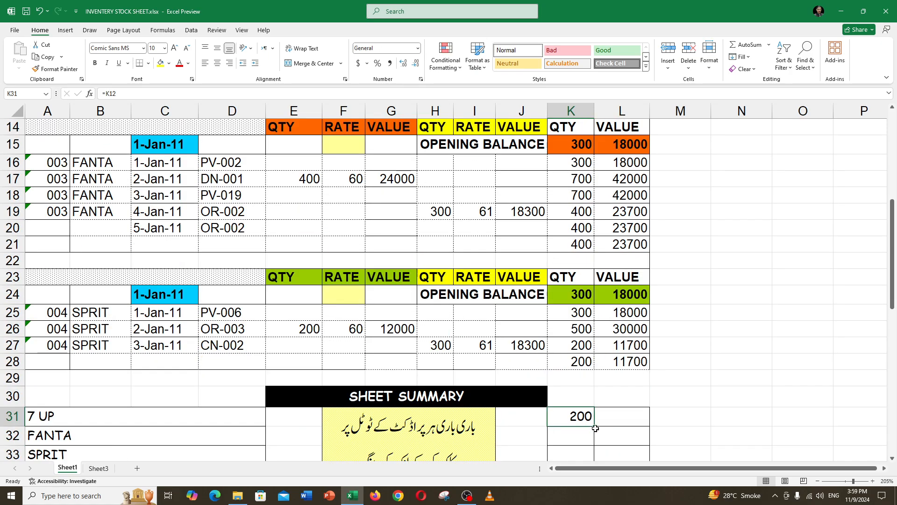
{"action": "mouse_move", "coordinate": [595, 426]}
{"action": "left_mouse_down"}
{"action": "mouse_move", "coordinate": [637, 425]}
{"action": "mouse_move", "coordinate": [598, 422]}
{"action": "left_mouse_up"}
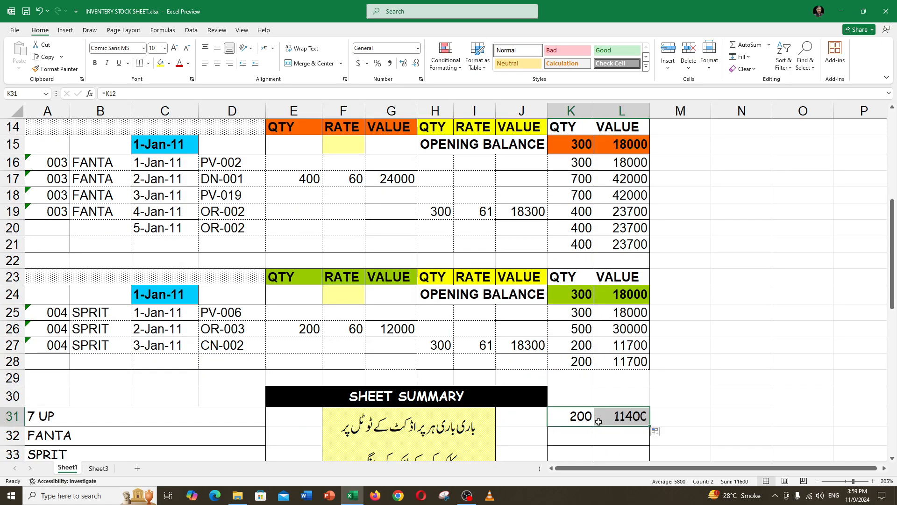
Step: Link the FANTA summary quantity in K32 with =K21 and fill it across to L32
{"action": "type", "text": "="}
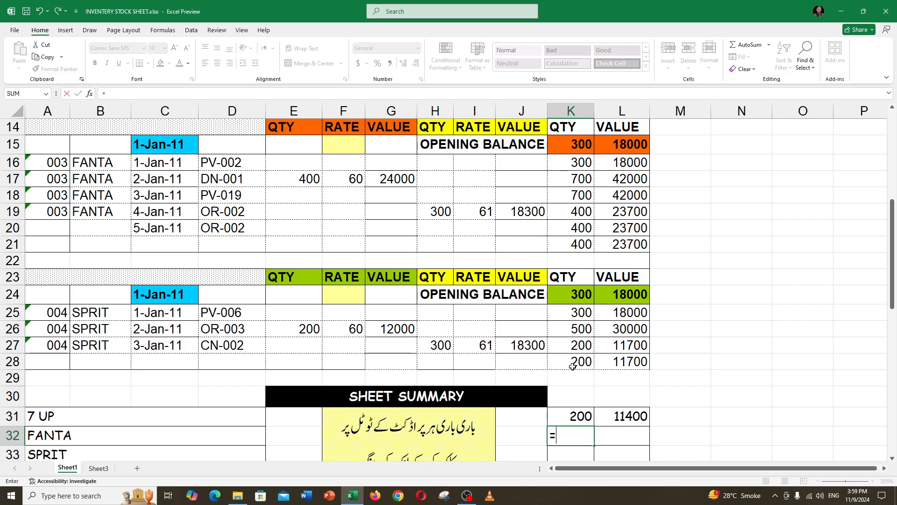
{"action": "left_click", "coordinate": [573, 242]}
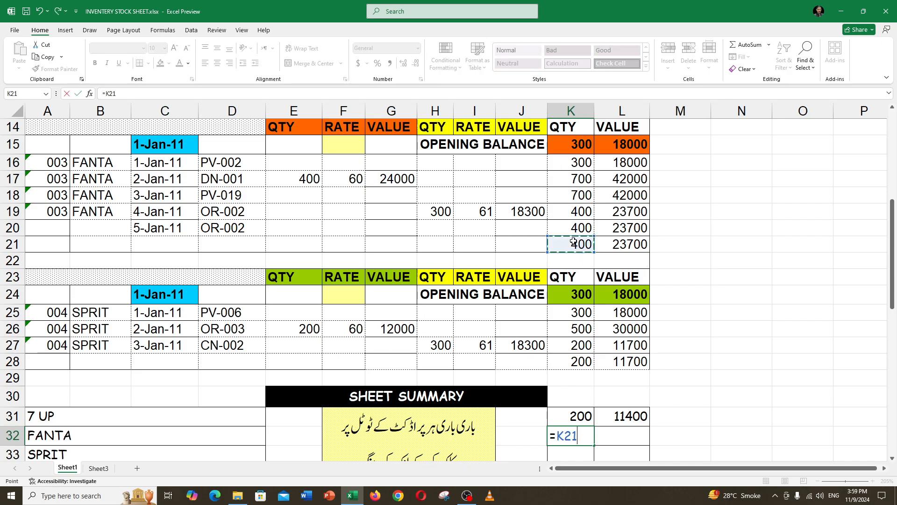
{"action": "key", "text": "Return"}
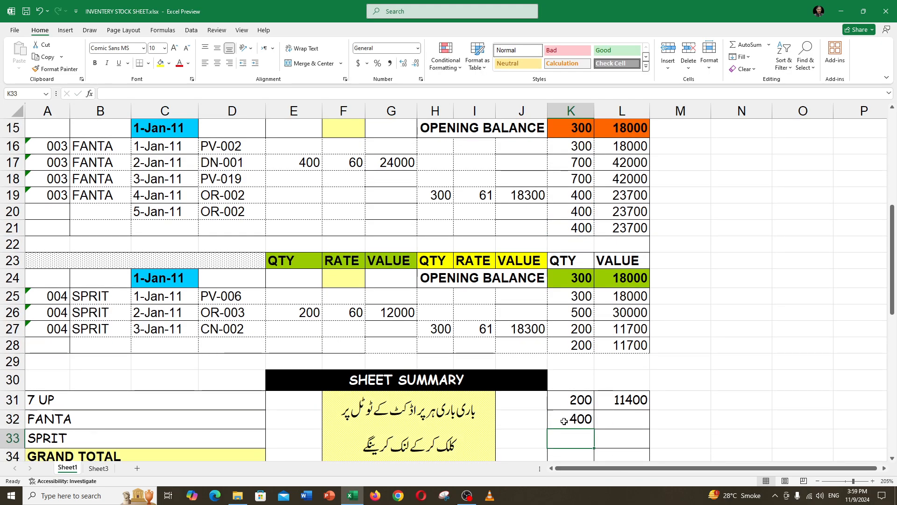
{"action": "left_click", "coordinate": [584, 425]}
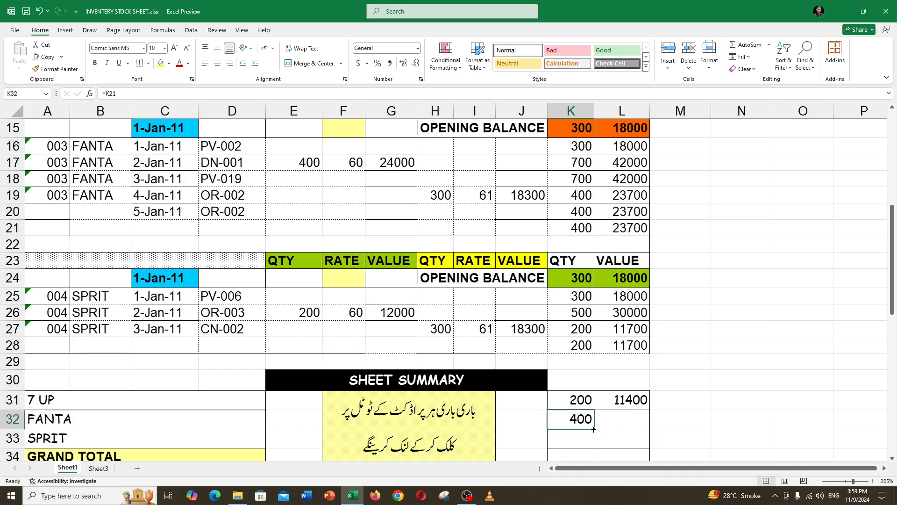
{"action": "left_click_drag", "start_coordinate": [594, 430], "coordinate": [620, 429]}
Step: Link the SPRIT summary quantity in K33 to its closing balance with =K28 and fill it across to L33
{"action": "left_click", "coordinate": [565, 439]}
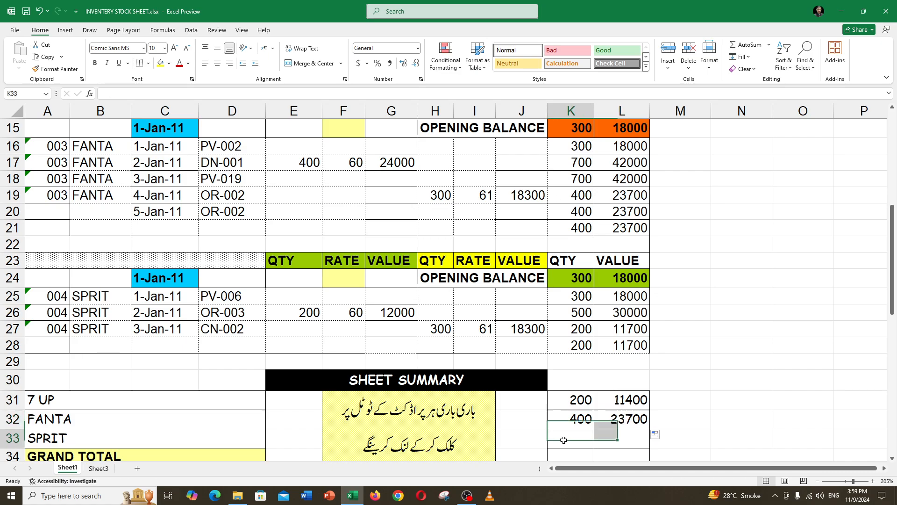
{"action": "type", "text": "="}
{"action": "left_click", "coordinate": [577, 345]}
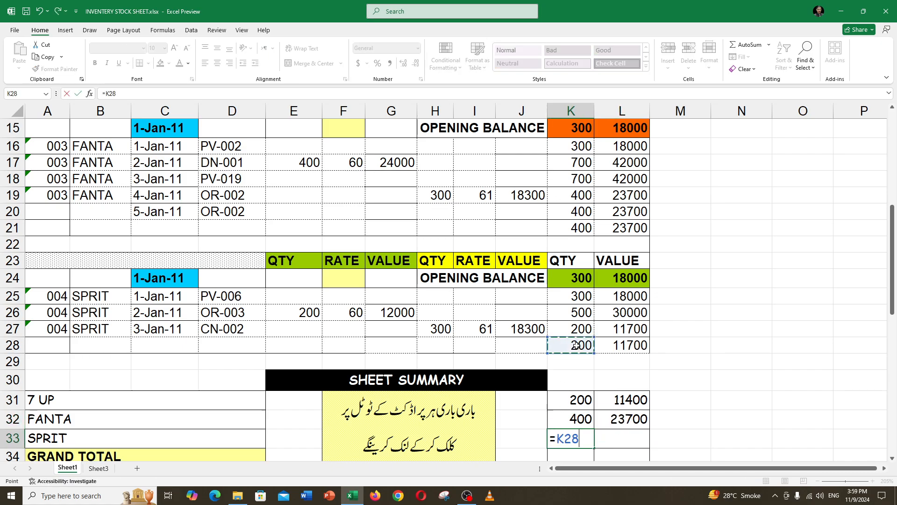
{"action": "key", "text": "Return"}
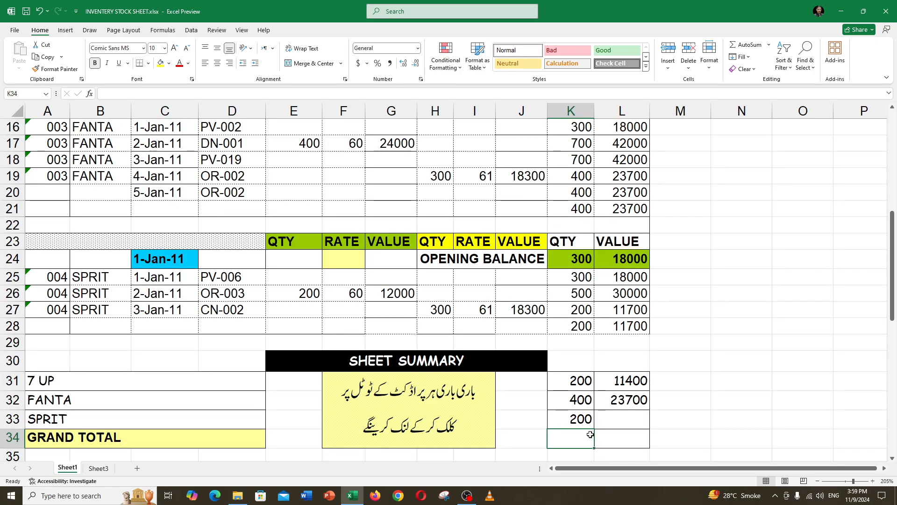
{"action": "left_click", "coordinate": [589, 426]}
{"action": "left_click_drag", "start_coordinate": [596, 430], "coordinate": [624, 429]}
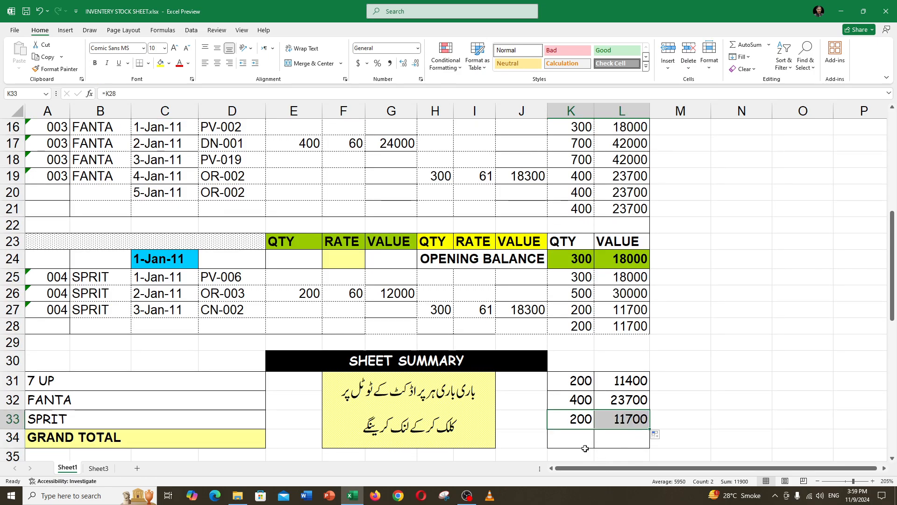
Step: Total the summary quantities in the GRAND TOTAL cell K34 with =SUM(K31:K33) and fill the formula across to L34
{"action": "left_click", "coordinate": [582, 439]}
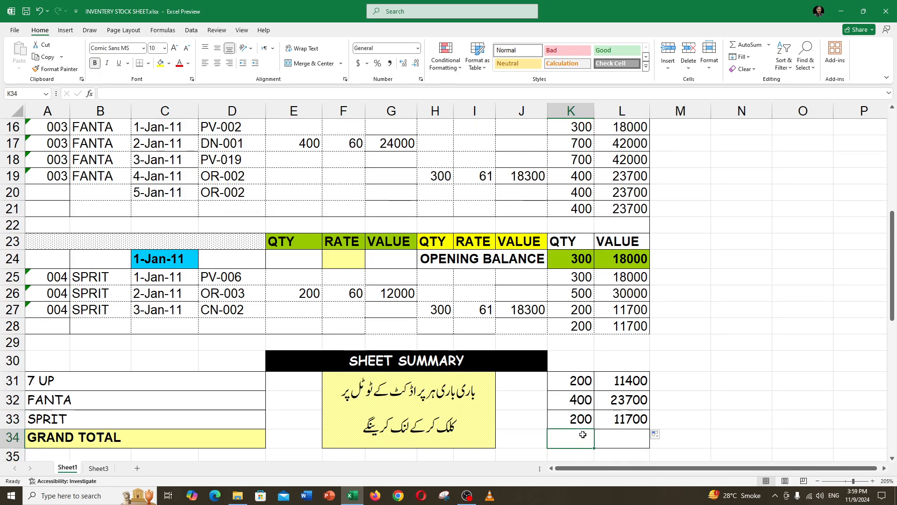
{"action": "type", "text": "="}
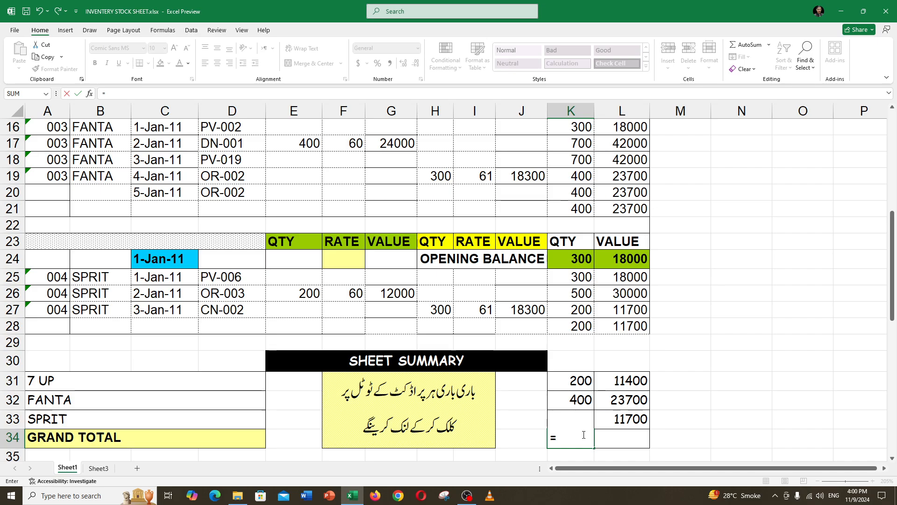
{"action": "type", "text": "SUM("}
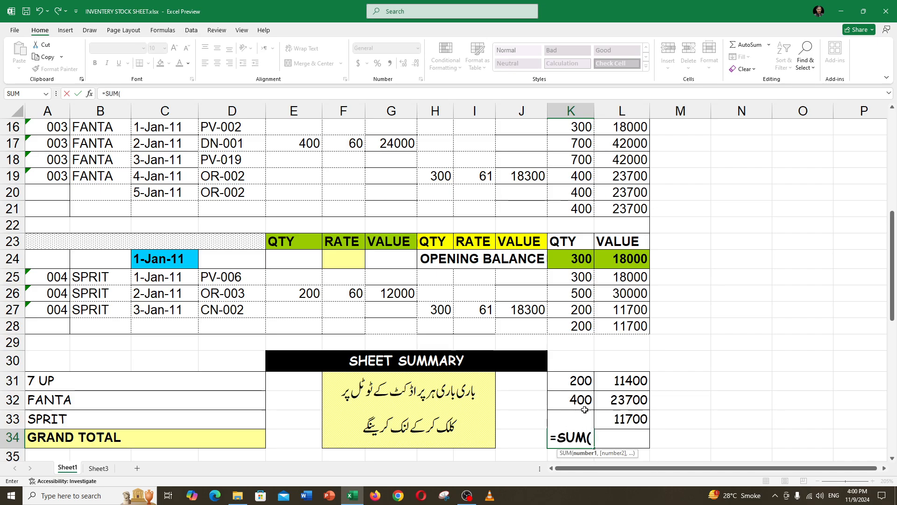
{"action": "left_click_drag", "start_coordinate": [571, 380], "coordinate": [579, 413]}
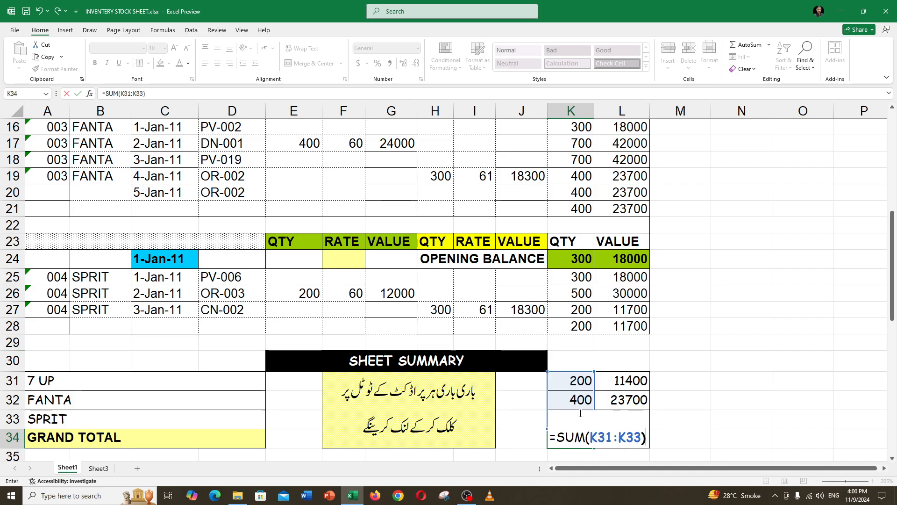
{"action": "key", "text": "Return"}
{"action": "left_click", "coordinate": [580, 413]}
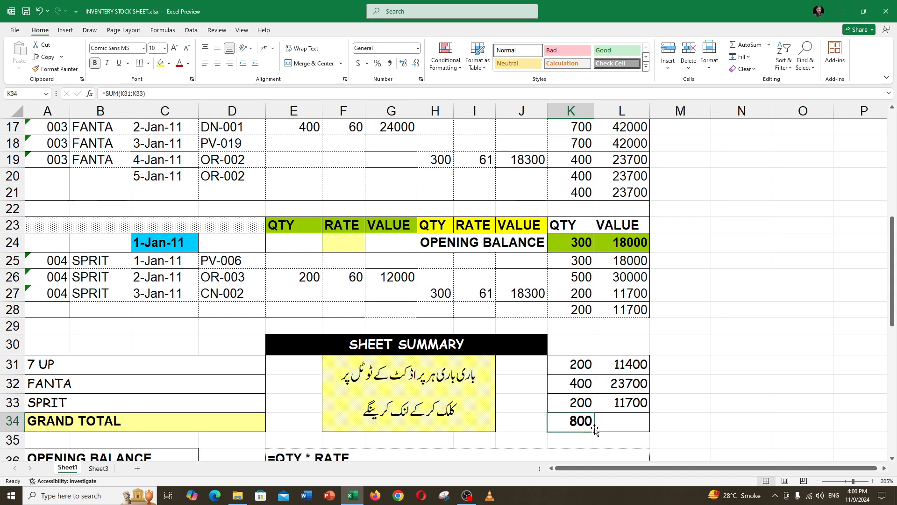
{"action": "left_click_drag", "start_coordinate": [594, 431], "coordinate": [630, 432]}
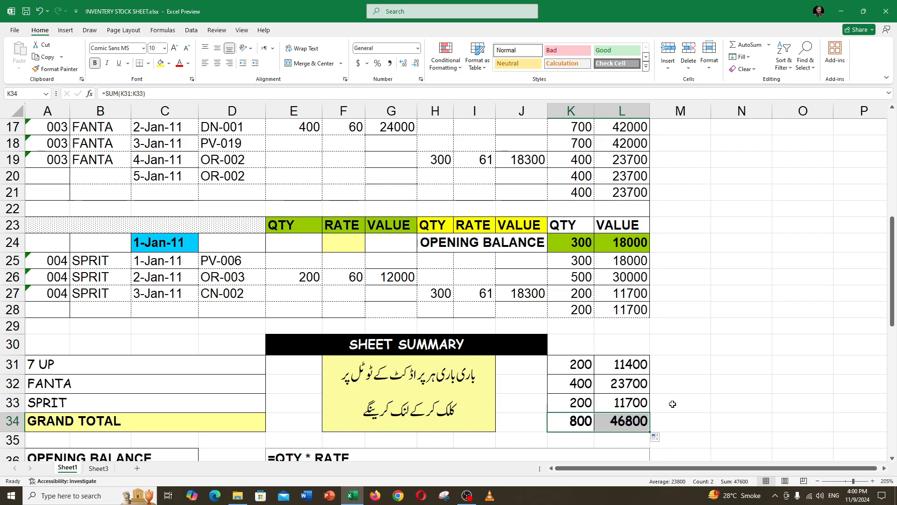
{"action": "left_click", "coordinate": [673, 403]}
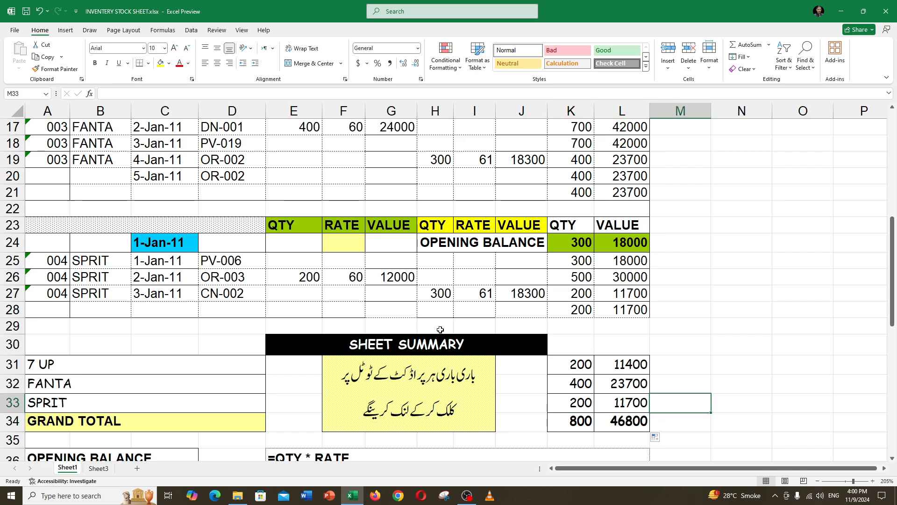
Step: Review the stock sheet from the 7 UP, FANTA and SPRIT records down to the summary, formula notes and voucher abbreviations
{"action": "scroll", "coordinate": [440, 326], "scroll_direction": "up", "scroll_amount": 5}
{"action": "left_click_drag", "start_coordinate": [109, 257], "coordinate": [621, 375]}
{"action": "scroll", "coordinate": [607, 331], "scroll_direction": "down", "scroll_amount": 6}
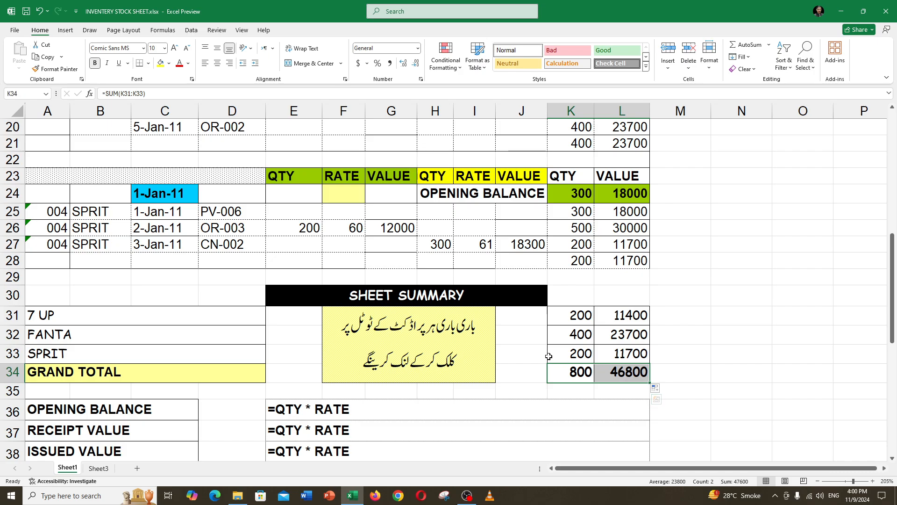
{"action": "scroll", "coordinate": [549, 355], "scroll_direction": "up", "scroll_amount": 6}
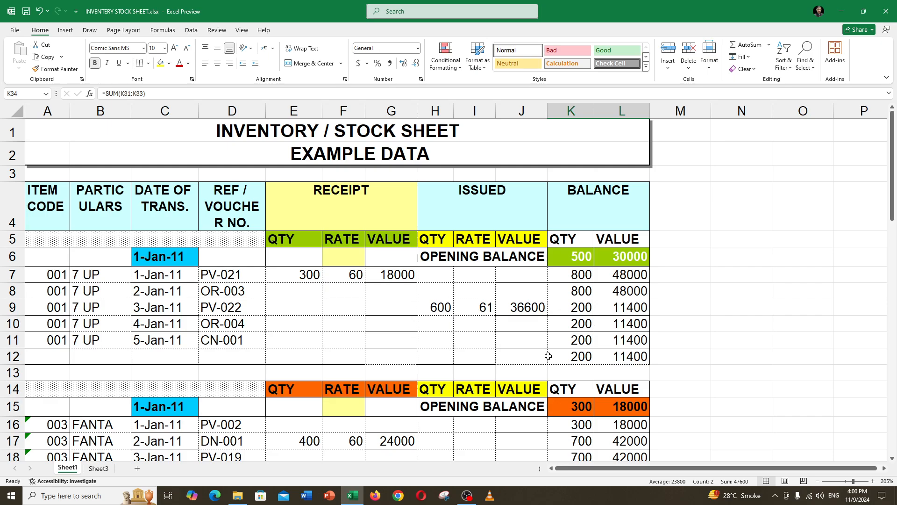
{"action": "left_click", "coordinate": [378, 302]}
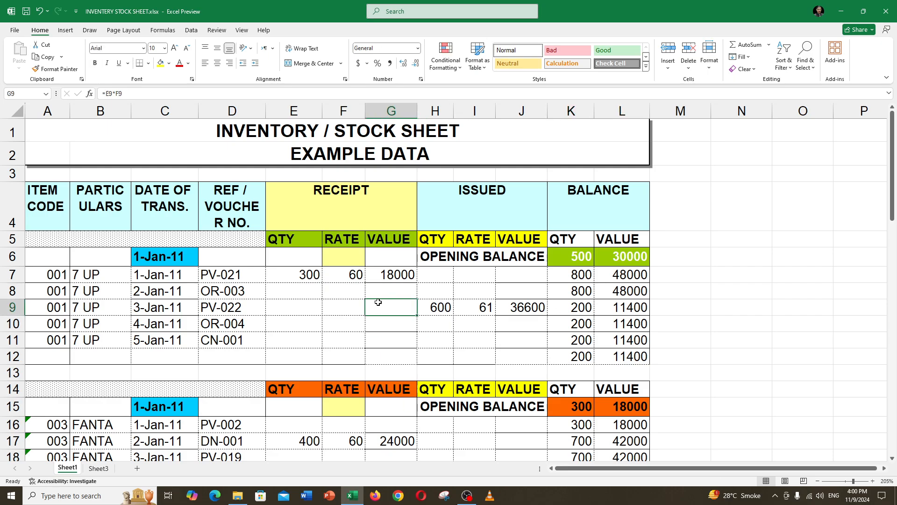
{"action": "left_click", "coordinate": [379, 291]}
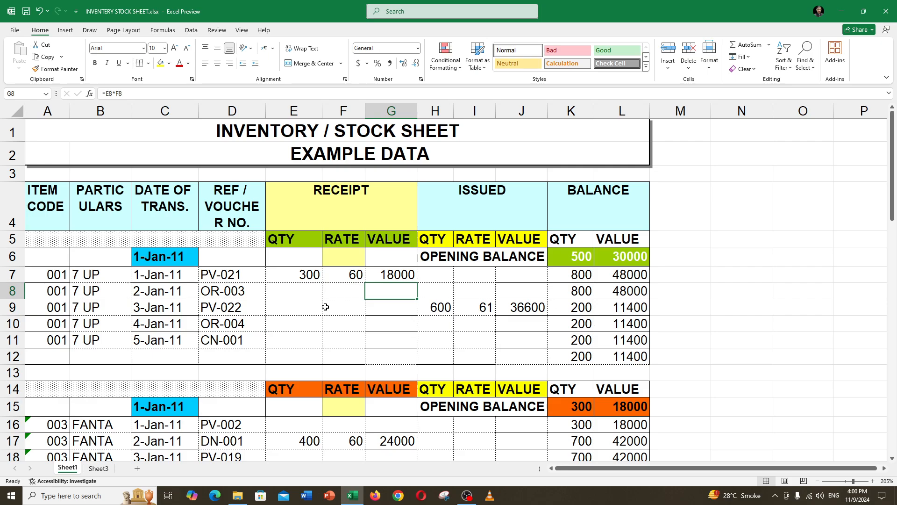
{"action": "scroll", "coordinate": [325, 307], "scroll_direction": "down", "scroll_amount": 6}
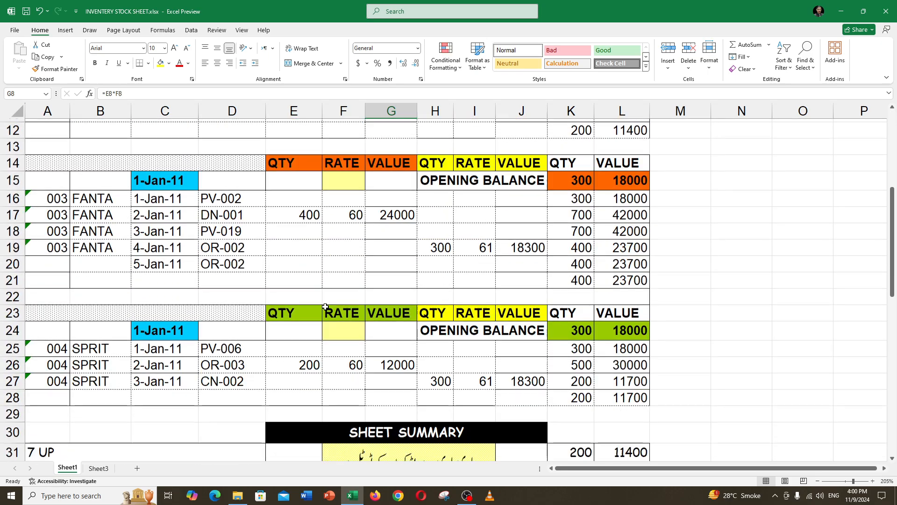
{"action": "scroll", "coordinate": [325, 306], "scroll_direction": "down", "scroll_amount": 6}
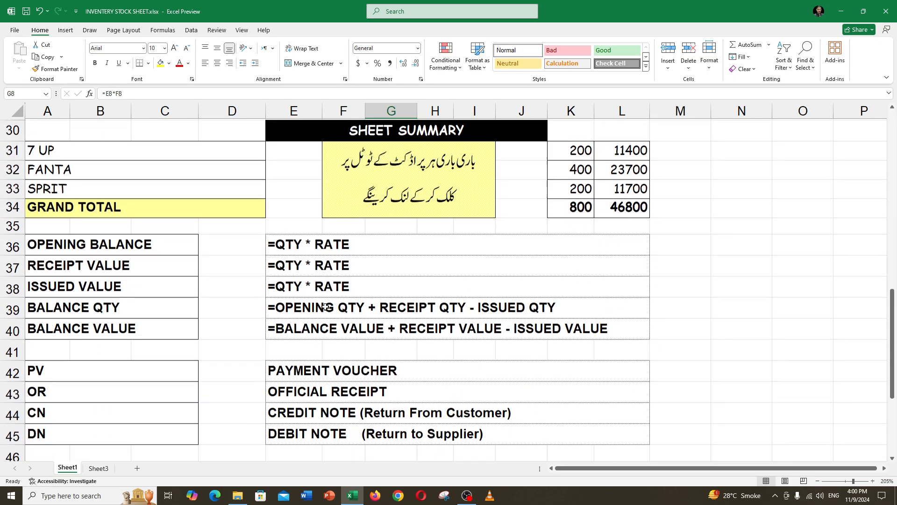
{"action": "scroll", "coordinate": [325, 306], "scroll_direction": "up", "scroll_amount": 12}
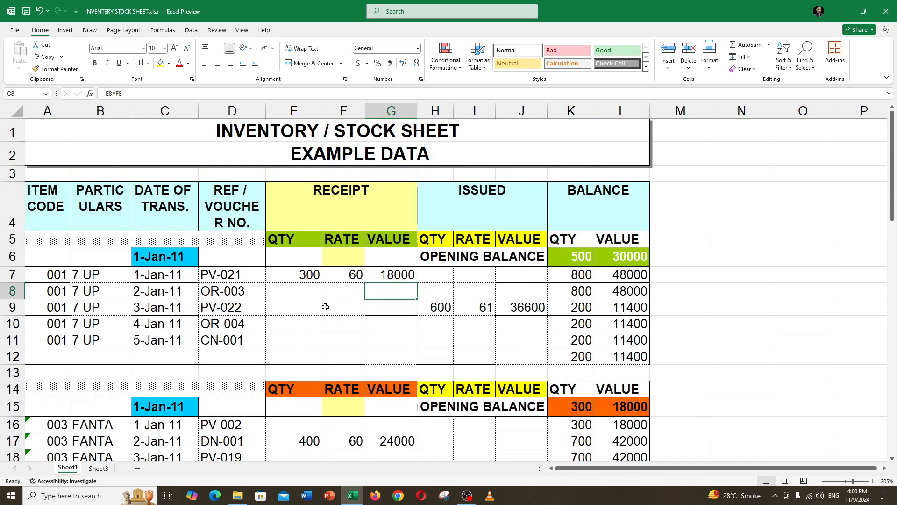
{"action": "left_click", "coordinate": [260, 278]}
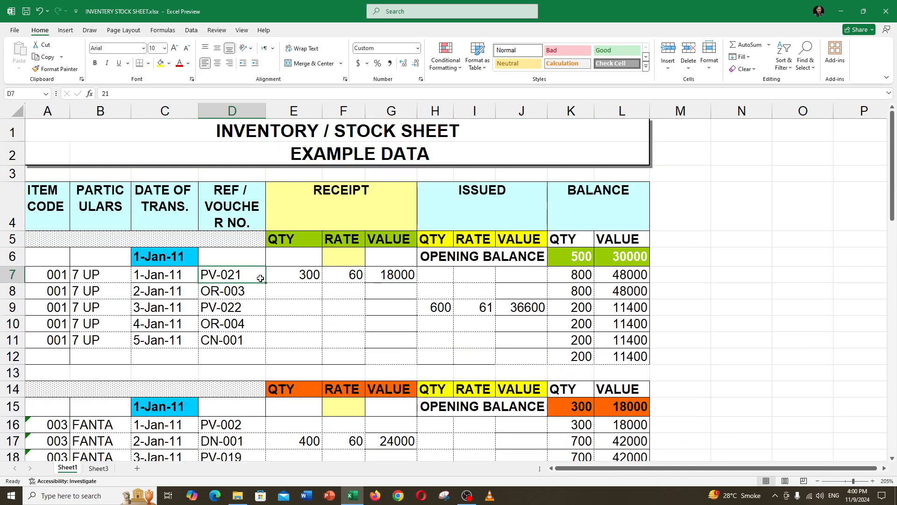